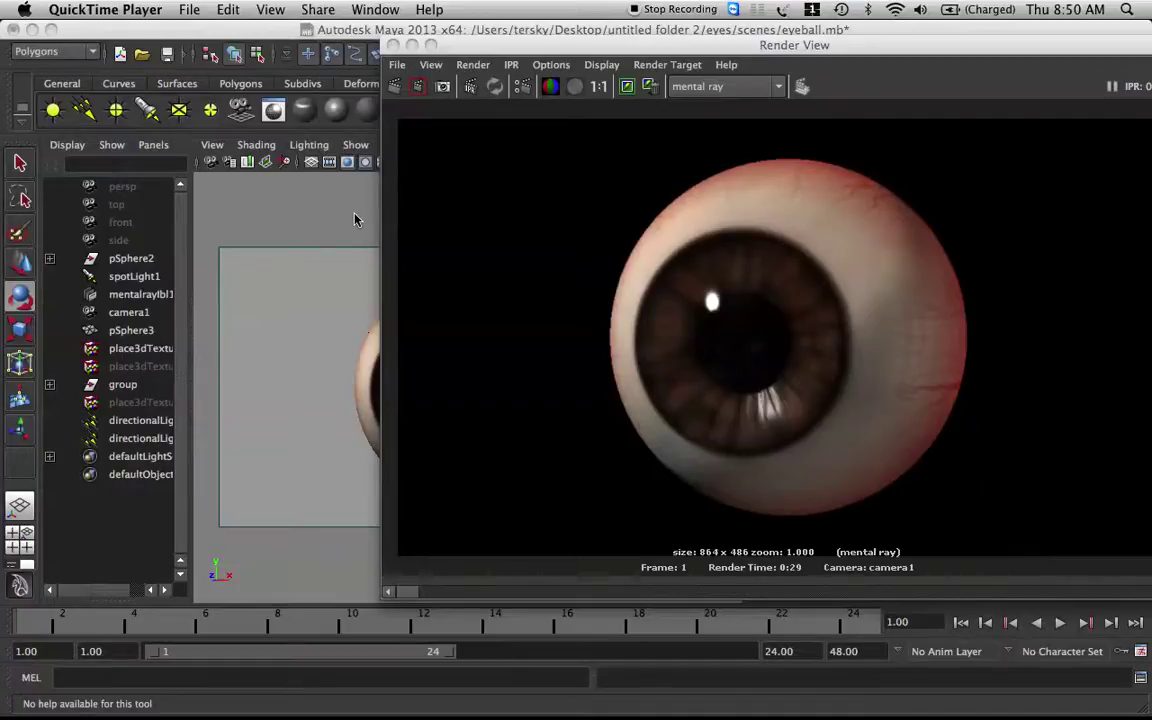
Close the render preview and select the eyeball sphere in the viewport.
left_click_drag(657, 52, 391, 72)
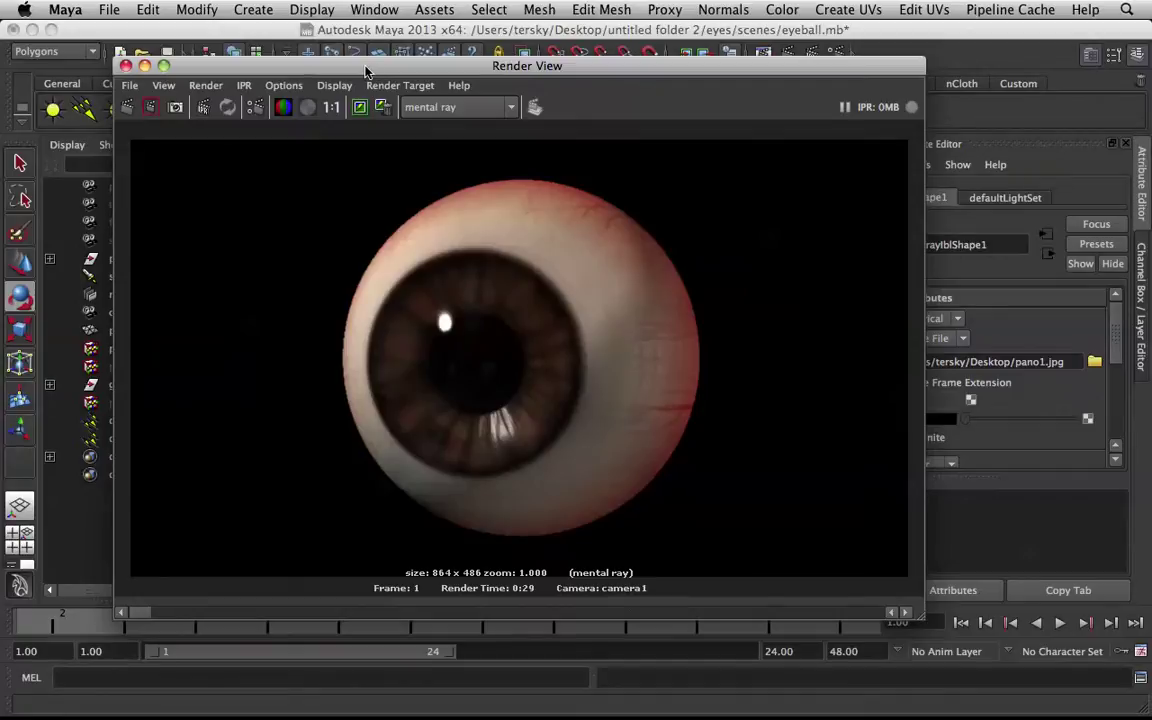
left_click_drag(365, 73, 427, 97)
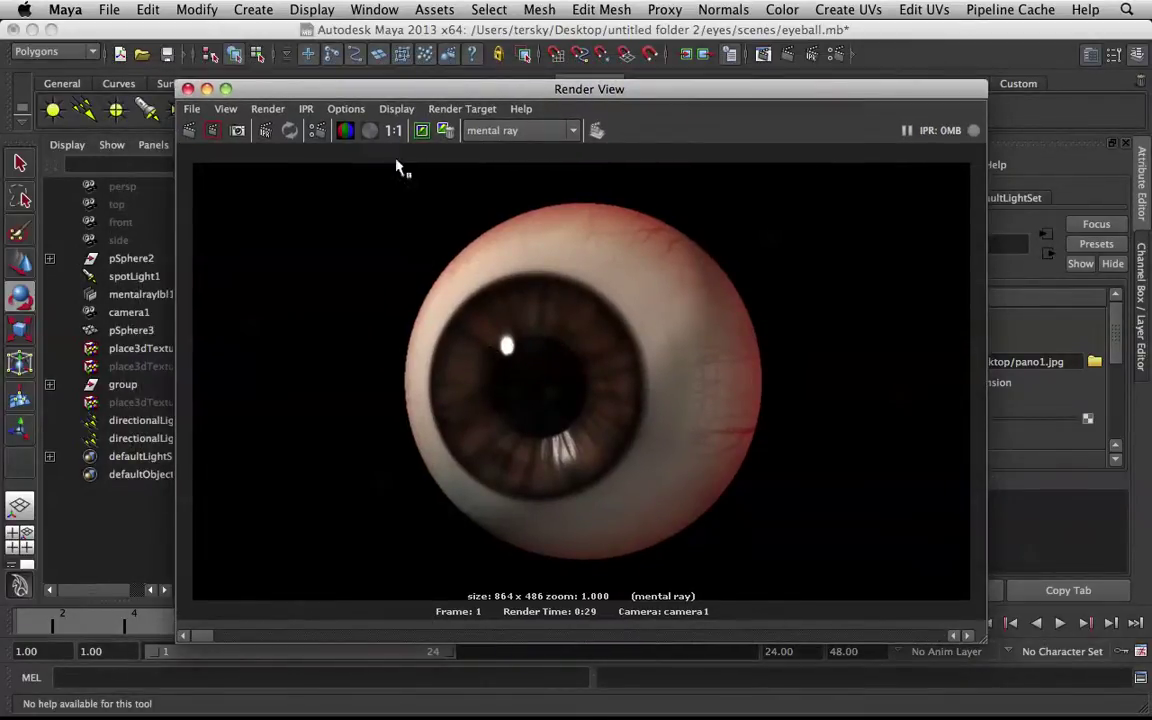
left_click_drag(279, 81, 570, 47)
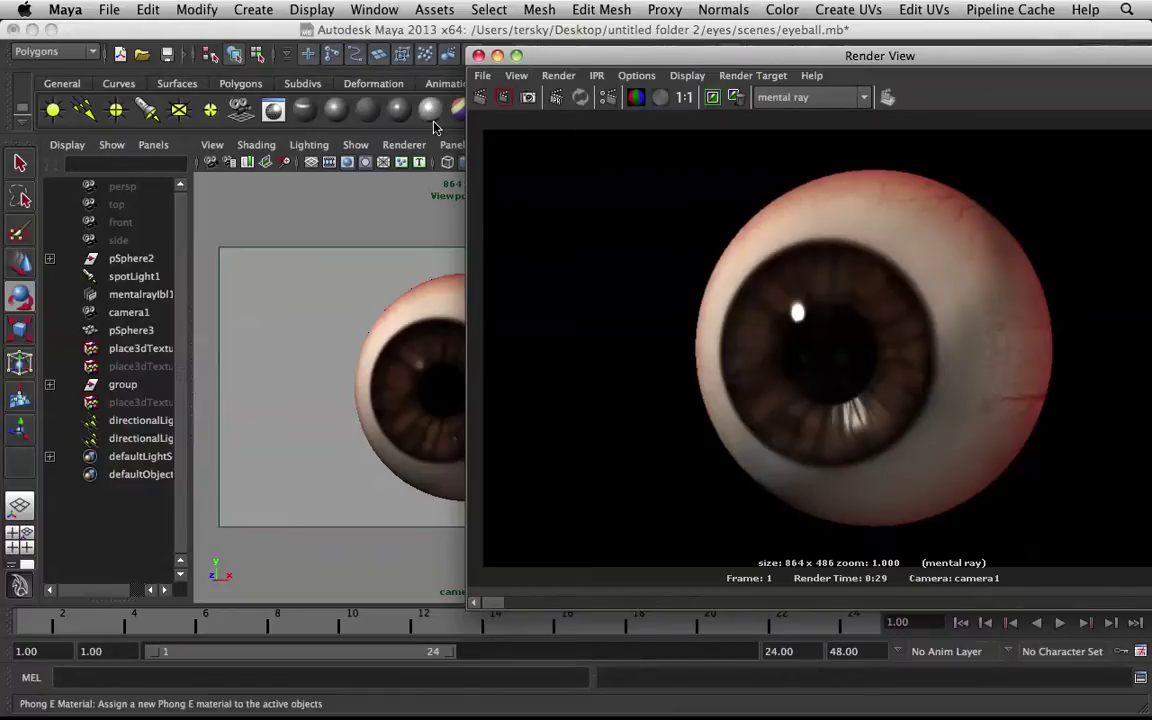
left_click(497, 55)
left_click_drag(567, 322, 643, 339, "alt")
key("e")
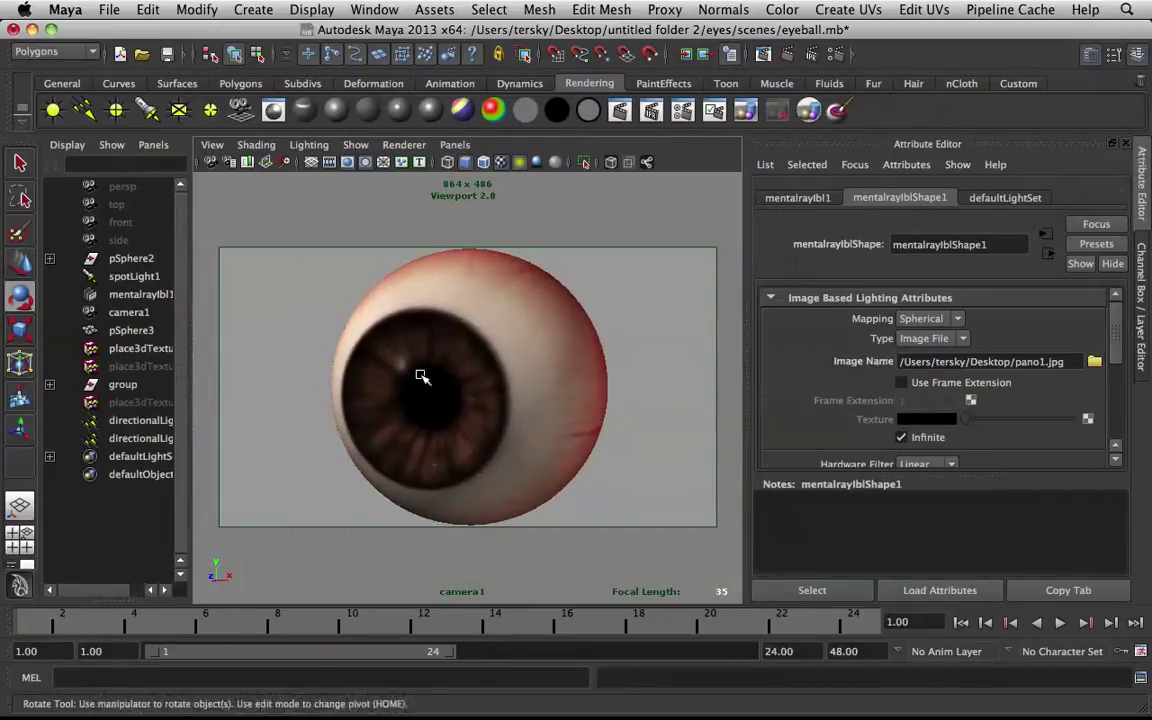
left_click(424, 378)
key("q")
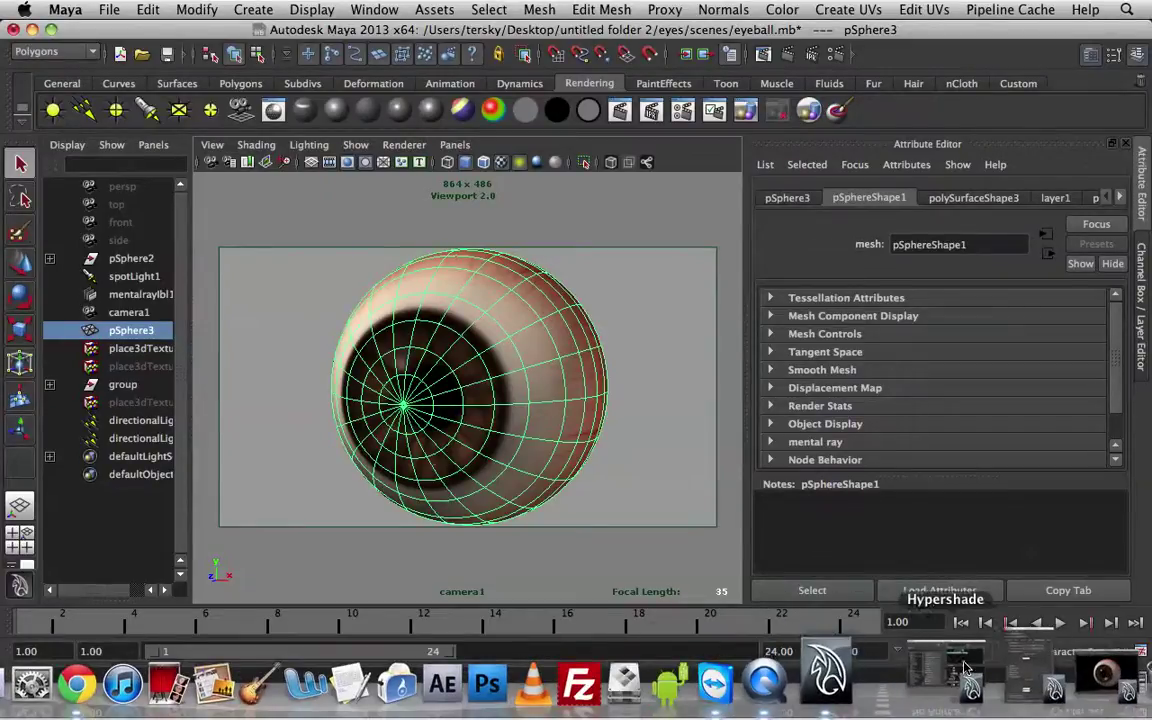
Restore the Hypershade and select the cornea_MIA material node.
left_click(965, 668)
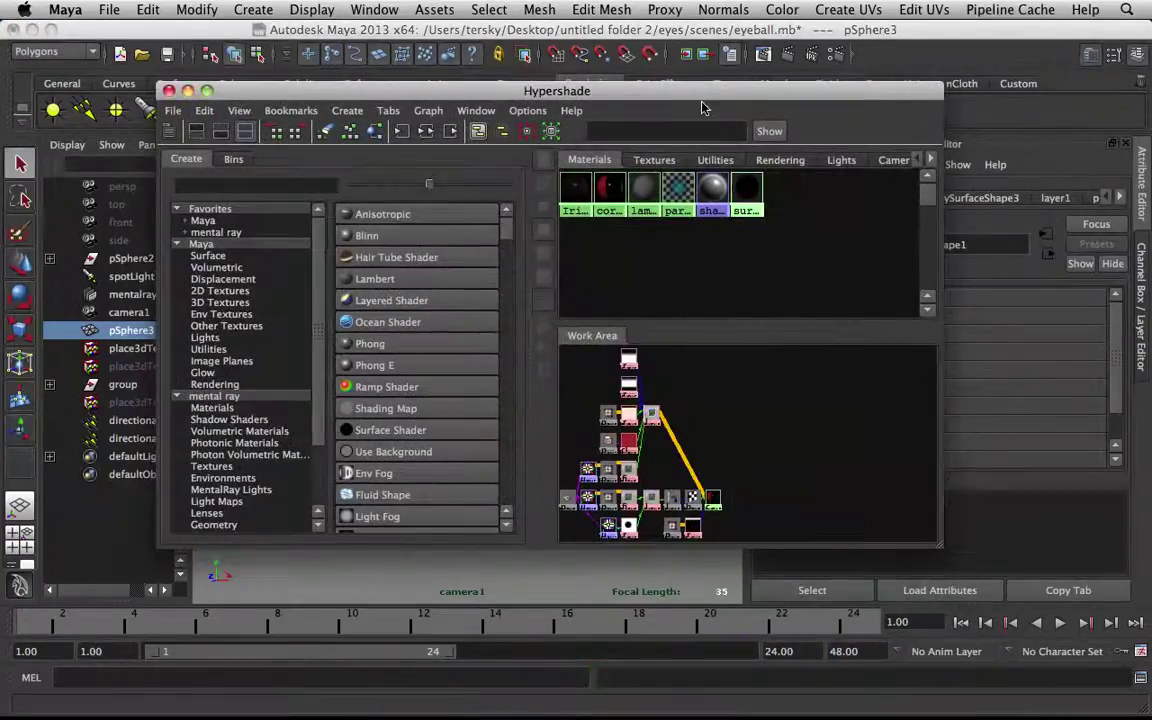
left_click_drag(631, 91, 396, 50)
left_click_drag(437, 268, 437, 190)
scroll(442, 360, "up", 2)
middle_click_drag(442, 360, 570, 343, "alt")
left_click(528, 368)
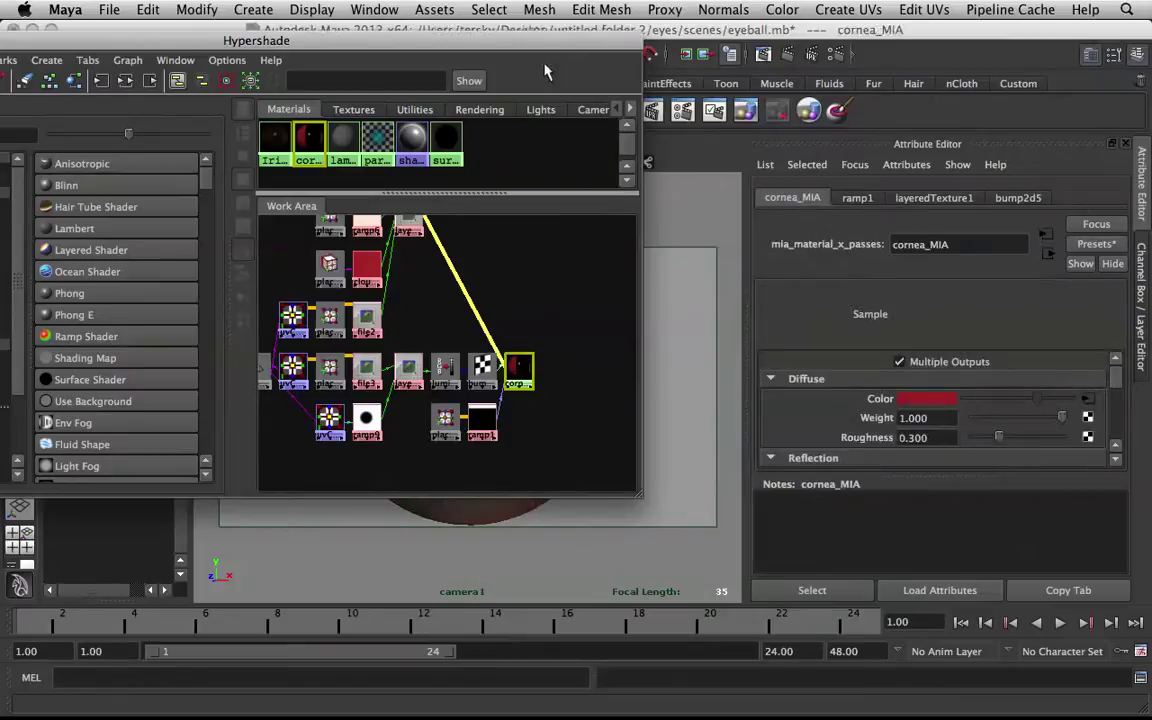
left_click_drag(548, 50, 302, 96)
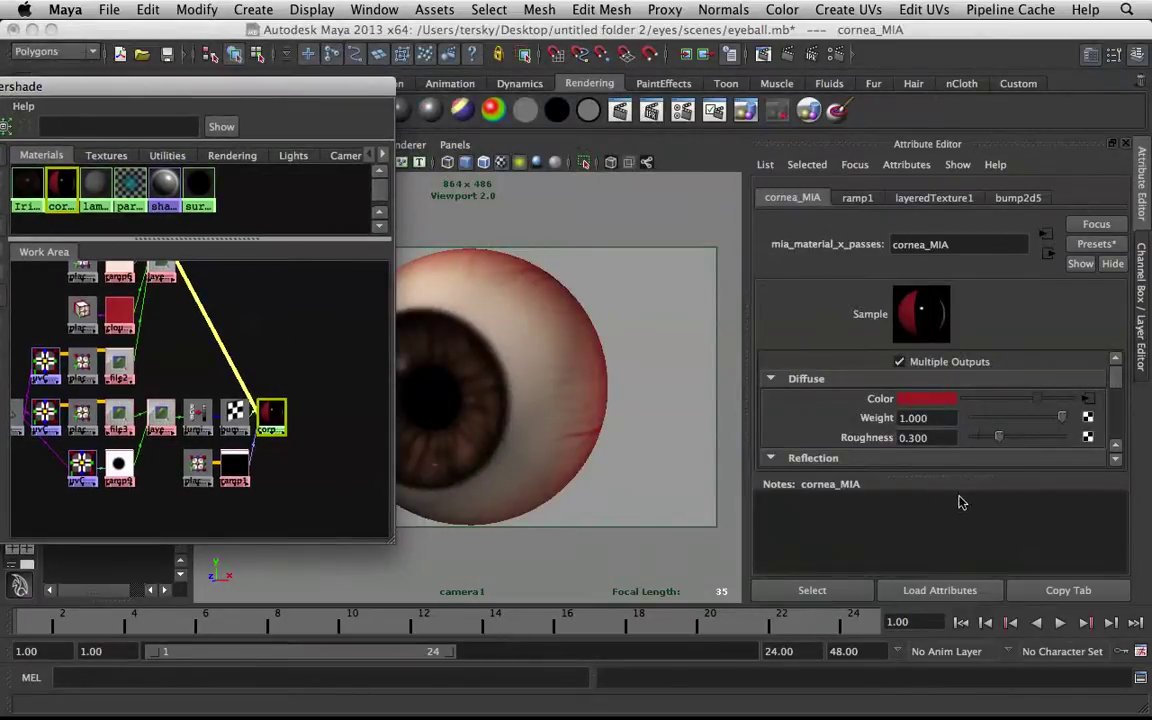
Set cornea_MIA's Reflectivity to 0, Glossiness to 0.15 and Glossy Samples to 0.
left_click_drag(967, 476, 980, 588)
scroll(965, 440, "down", 3)
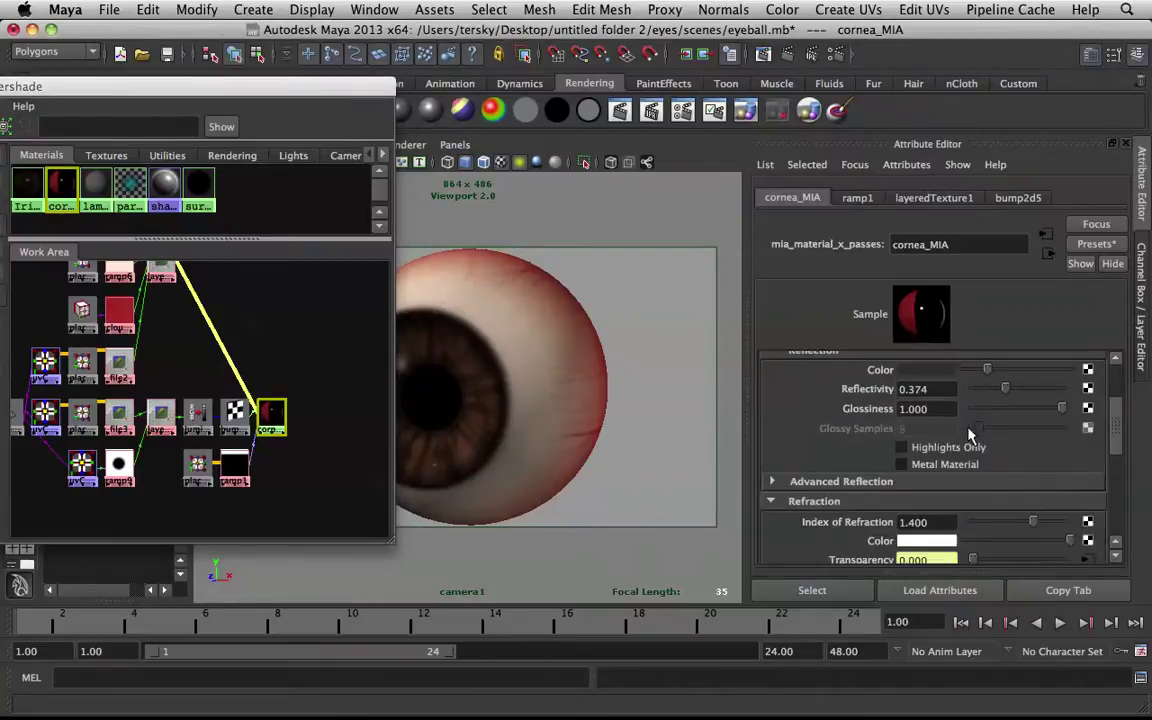
left_click(989, 389)
left_click(984, 389)
left_click_drag(978, 390, 968, 390)
mouse_move(1063, 410)
left_mouse_down()
mouse_move(961, 411)
mouse_move(1063, 409)
left_mouse_up()
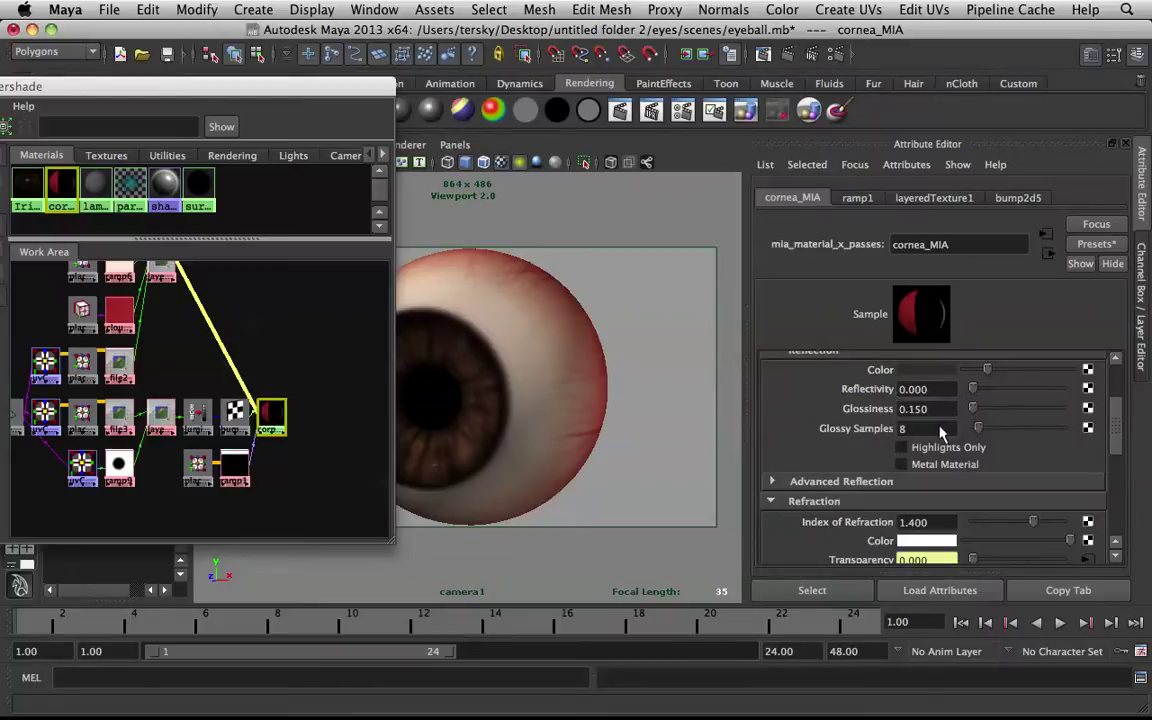
left_click(897, 428)
type("0")
scroll(838, 442, "down", 4)
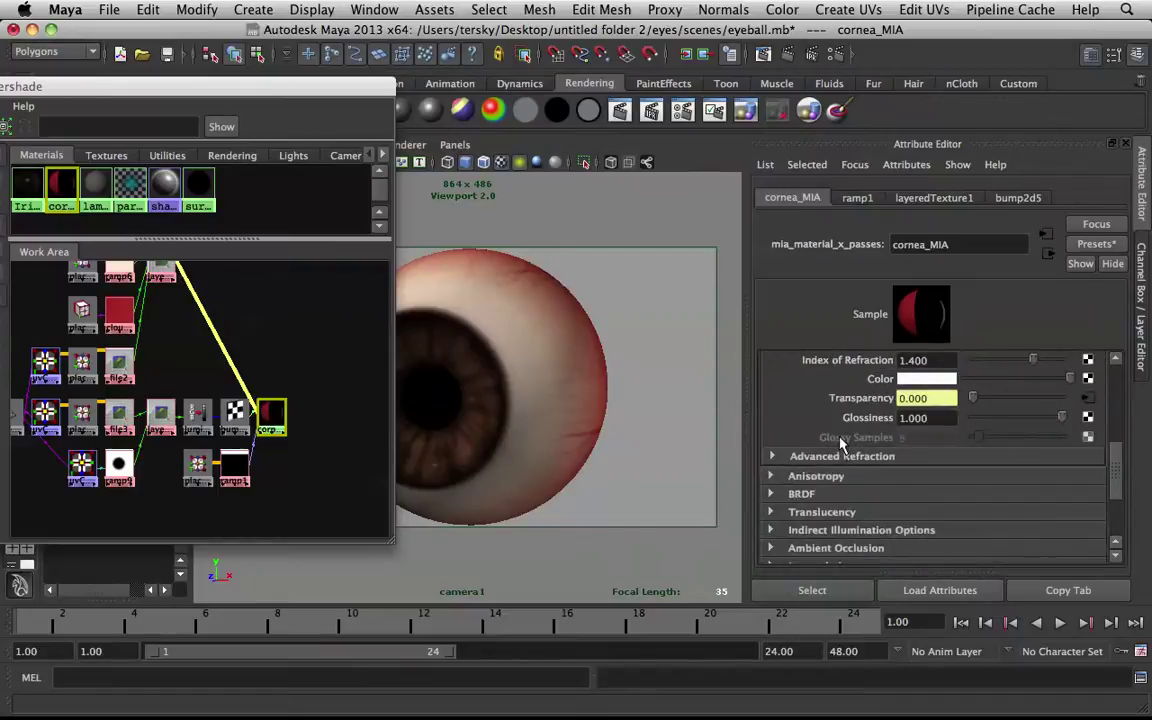
scroll(840, 444, "up", 4)
right_click_drag(518, 320, 563, 327, "alt")
middle_click_drag(586, 360, 605, 352, "alt")
right_click_drag(605, 352, 586, 334, "alt")
Create a new Phong shader and place phong1 in empty graph space.
left_click(301, 334)
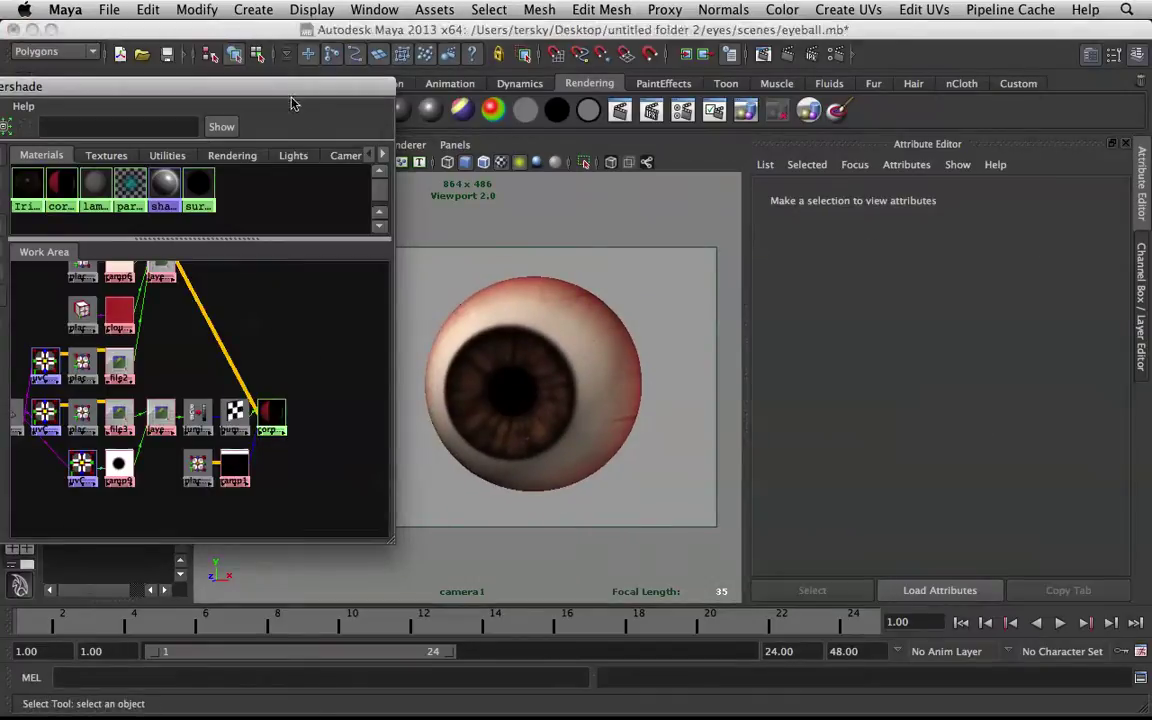
left_click_drag(293, 103, 395, 183)
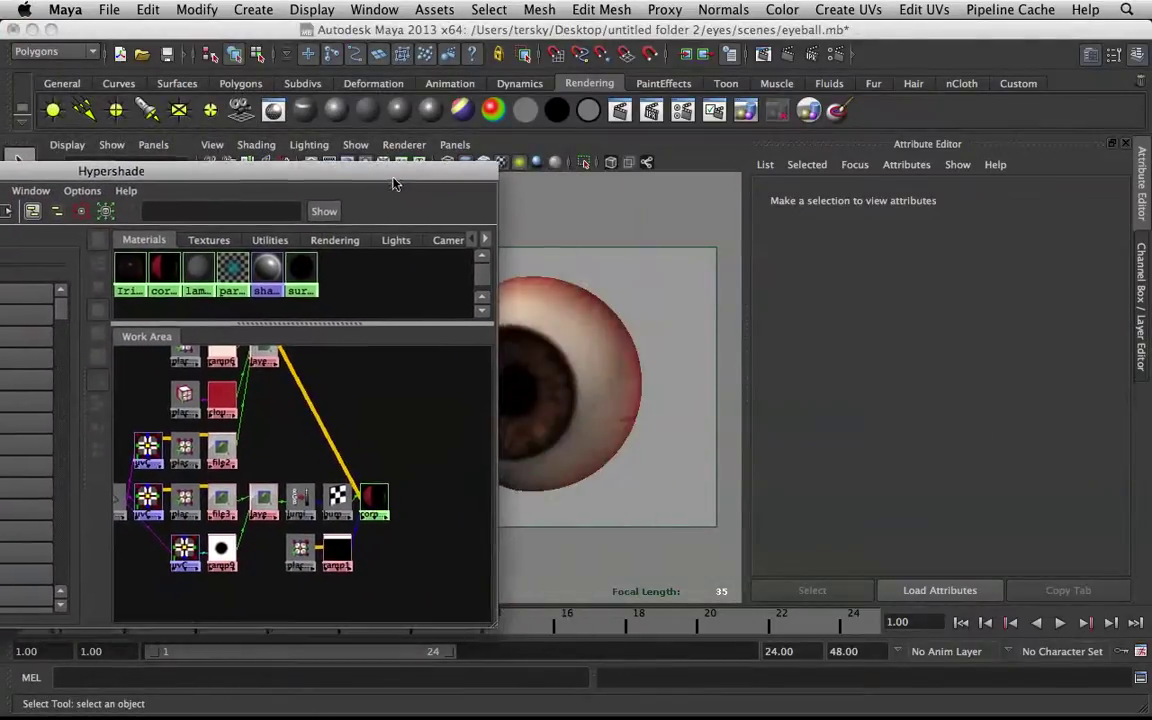
left_click(366, 106)
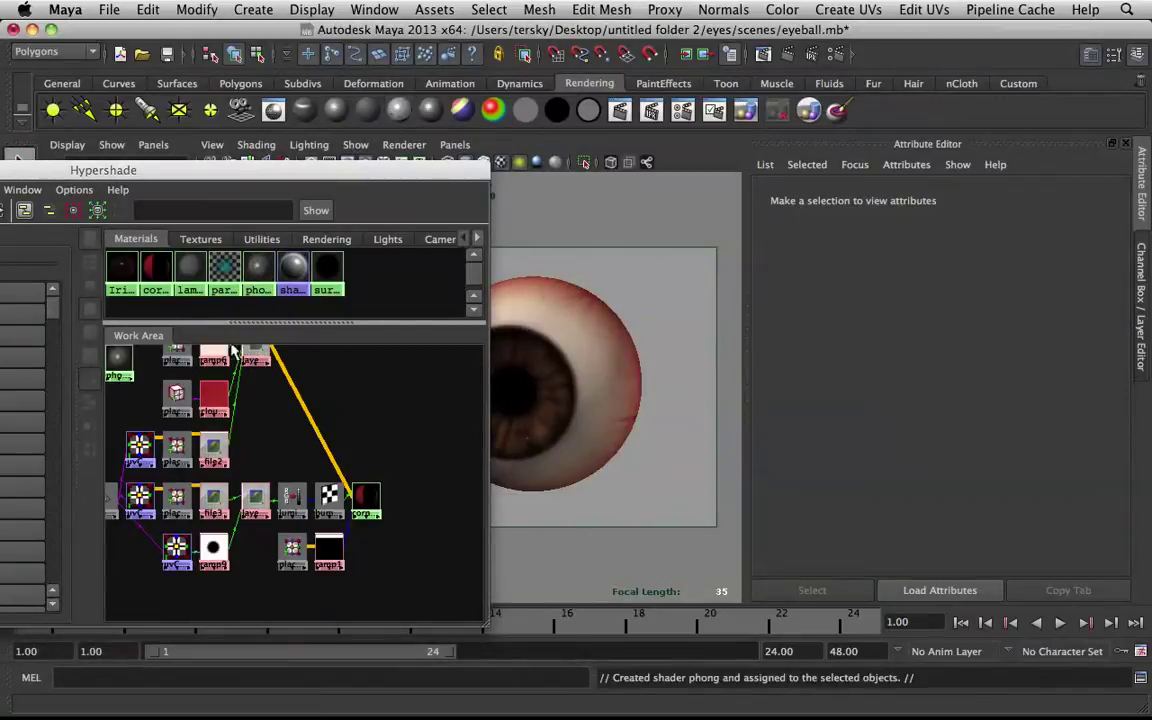
left_click(118, 360)
left_click_drag(118, 360, 367, 380)
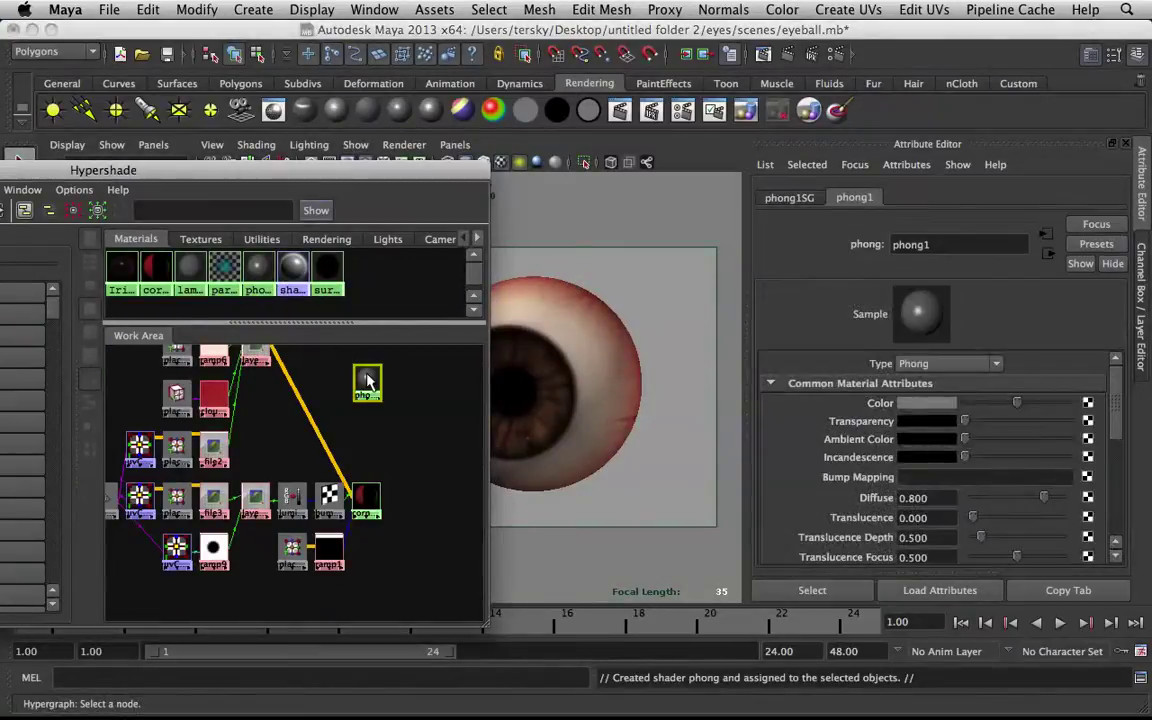
left_click(367, 380)
Give phong1 black Color and Specular Color, Diffuse 0, Cosine Power 2 and Reflectivity 0.27.
left_click_drag(996, 402, 936, 402)
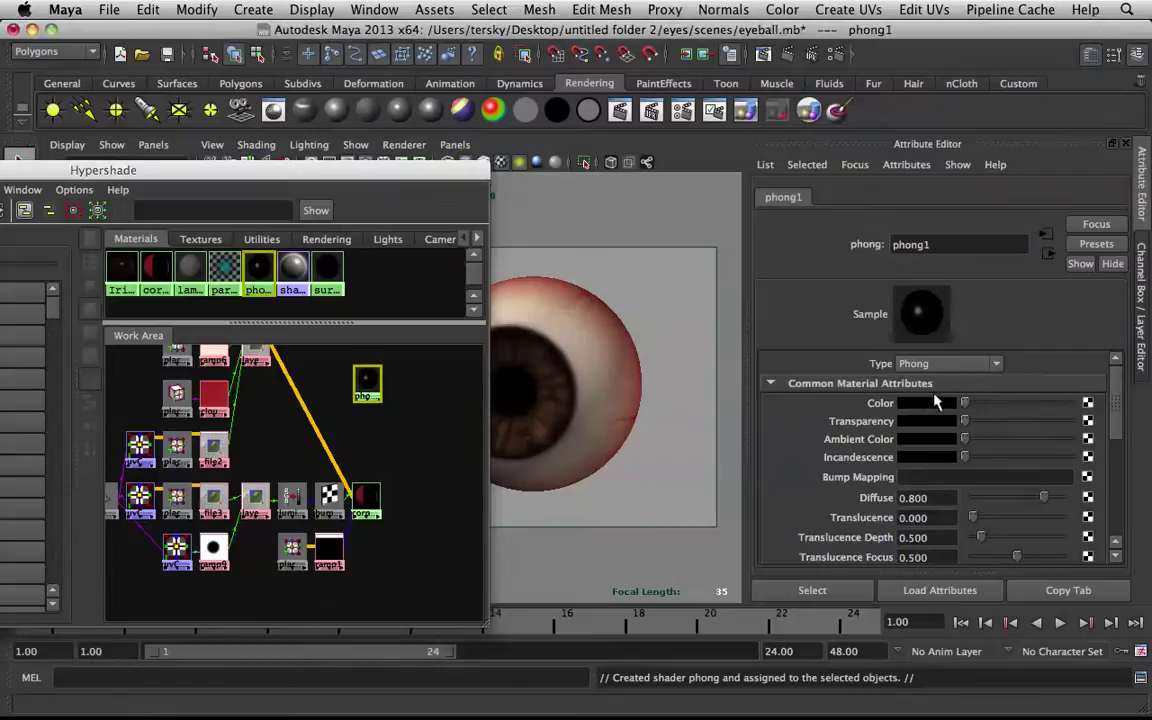
scroll(973, 435, "down", 2)
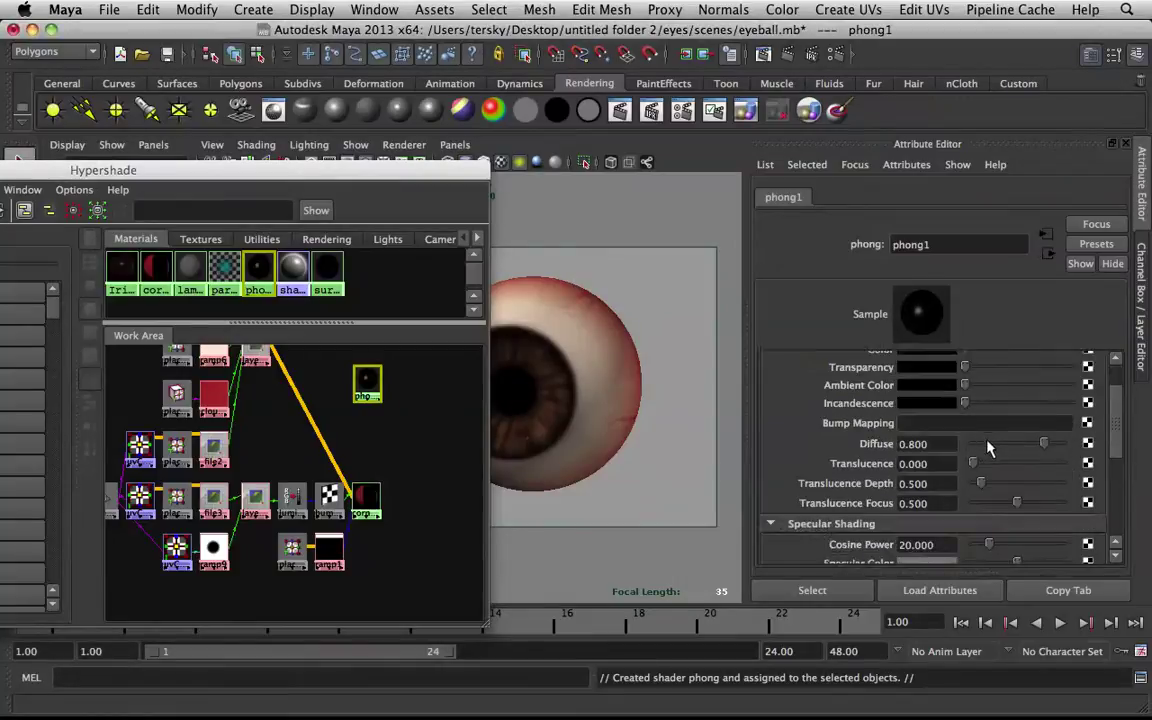
mouse_move(1043, 443)
left_mouse_down()
mouse_move(972, 443)
mouse_move(960, 505)
left_mouse_up()
scroll(1050, 447, "down", 2)
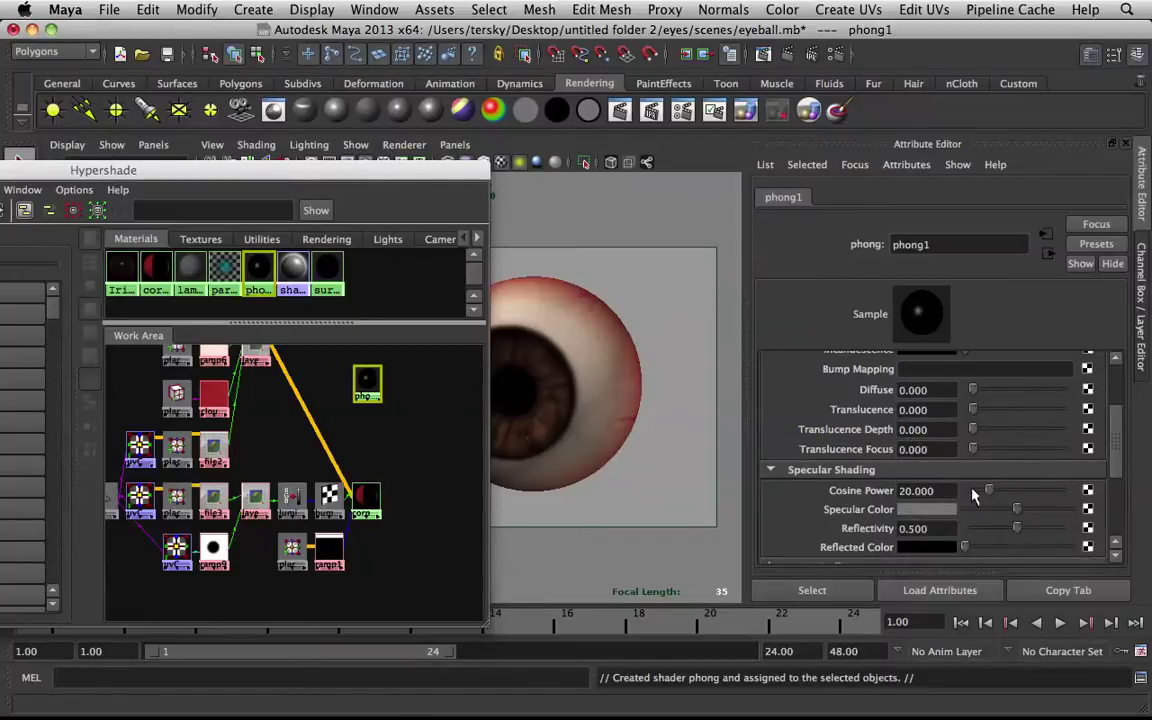
left_click_drag(984, 491, 962, 509)
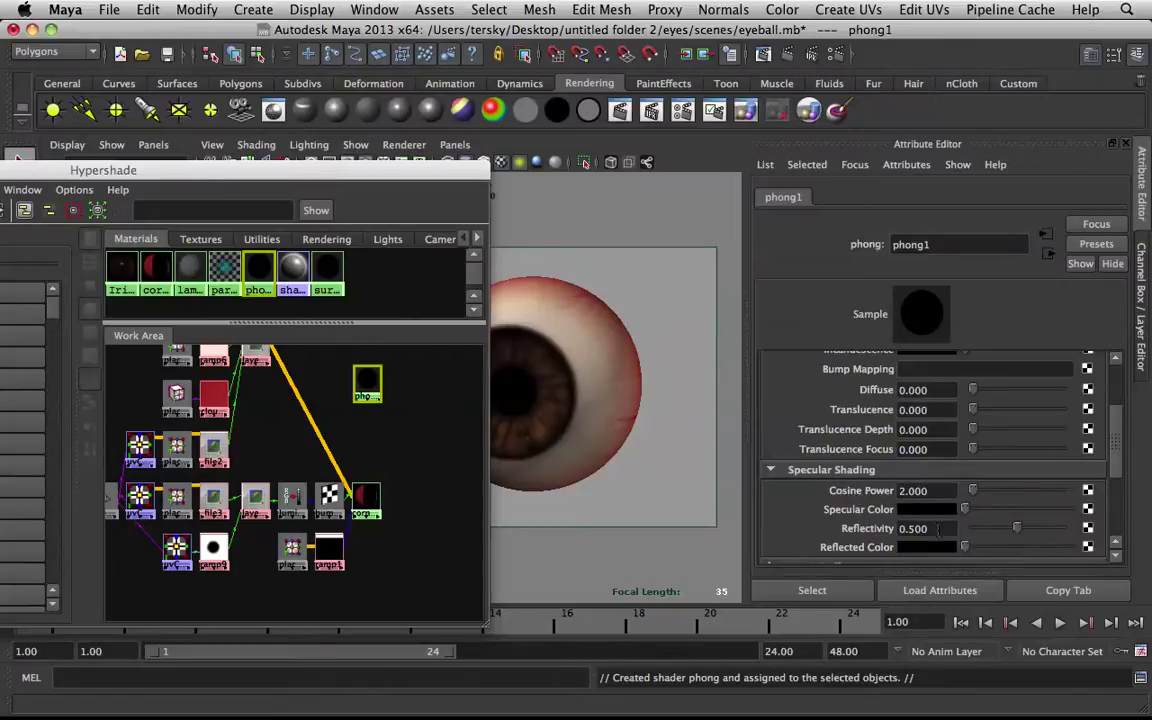
left_click(938, 529)
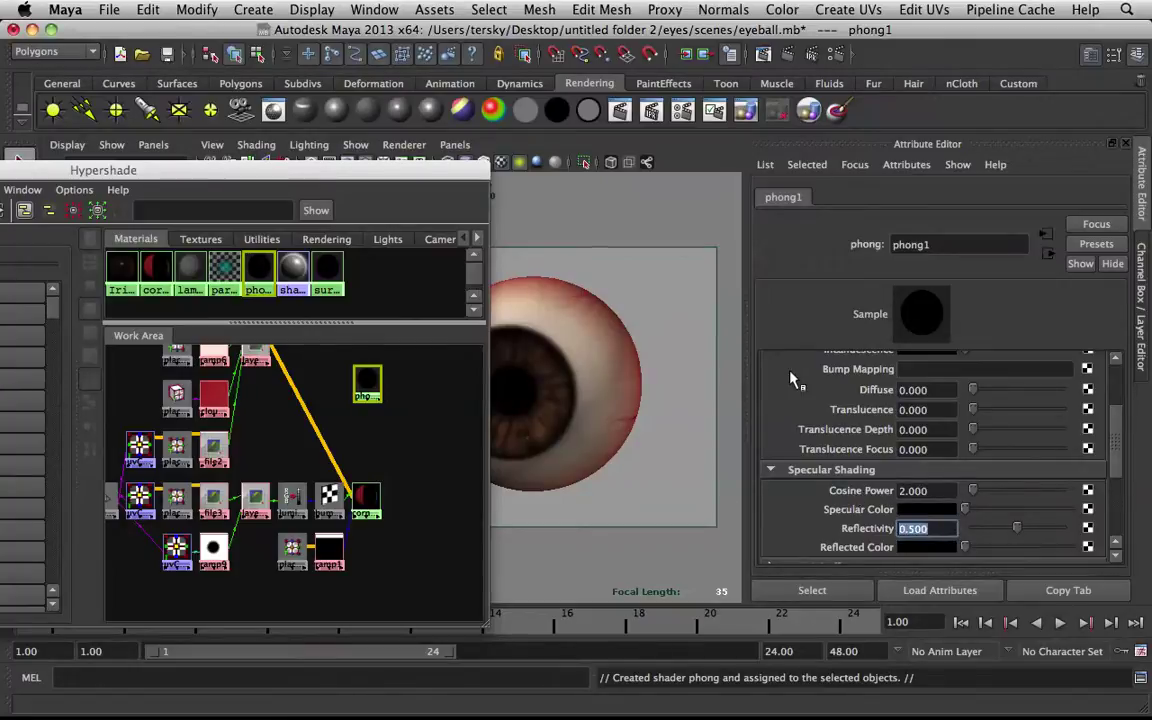
type(".27")
key("Return")
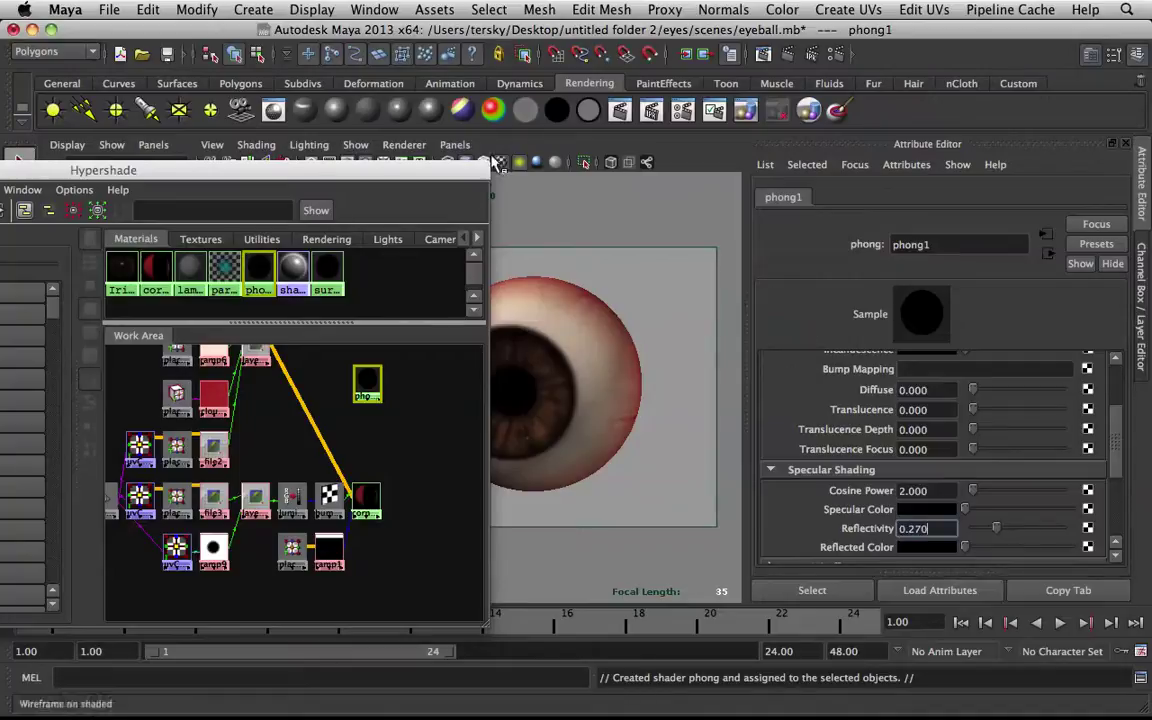
left_click_drag(415, 175, 210, 137)
Connect phong1.reflectivity to cornea_MIA.reflectivity in the Connection Editor.
left_click(161, 462)
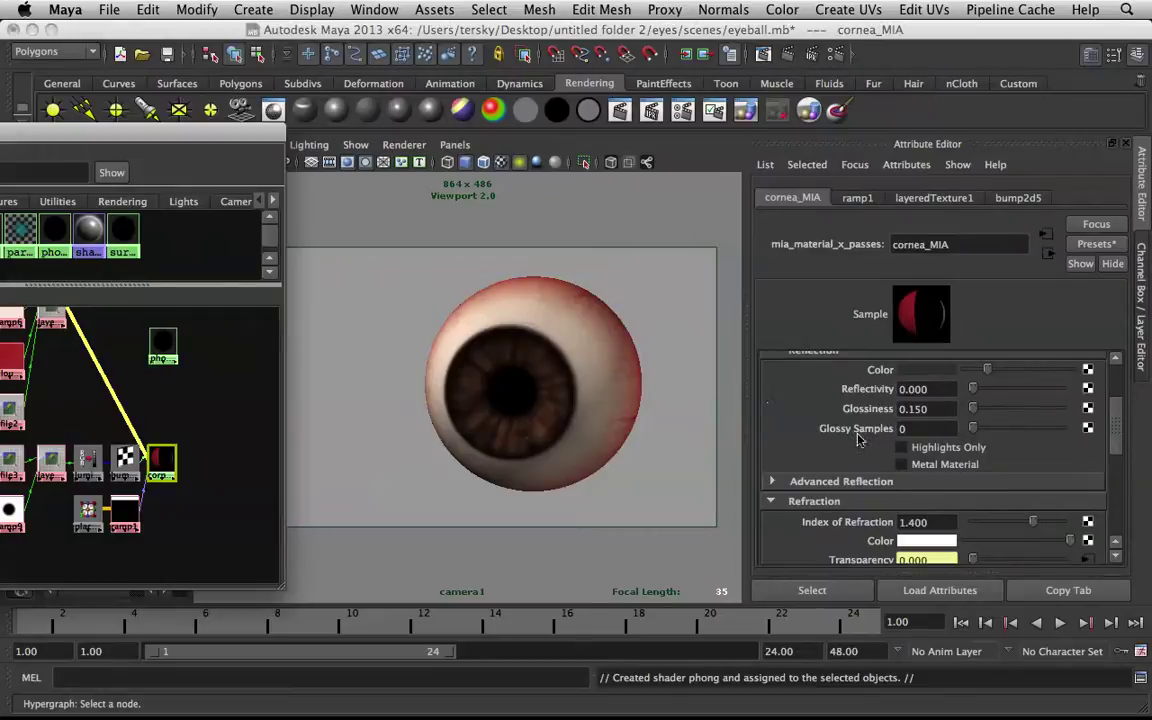
scroll(865, 441, "up", 3)
middle_click_drag(163, 345, 866, 506)
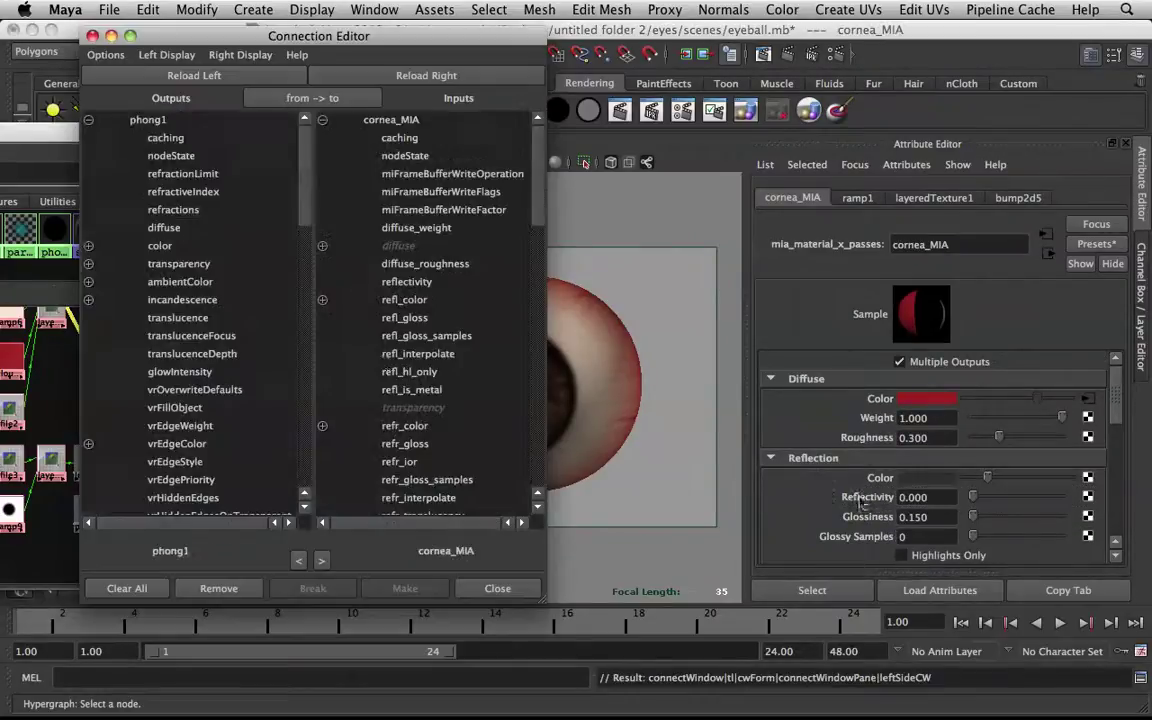
scroll(155, 277, "down", 15)
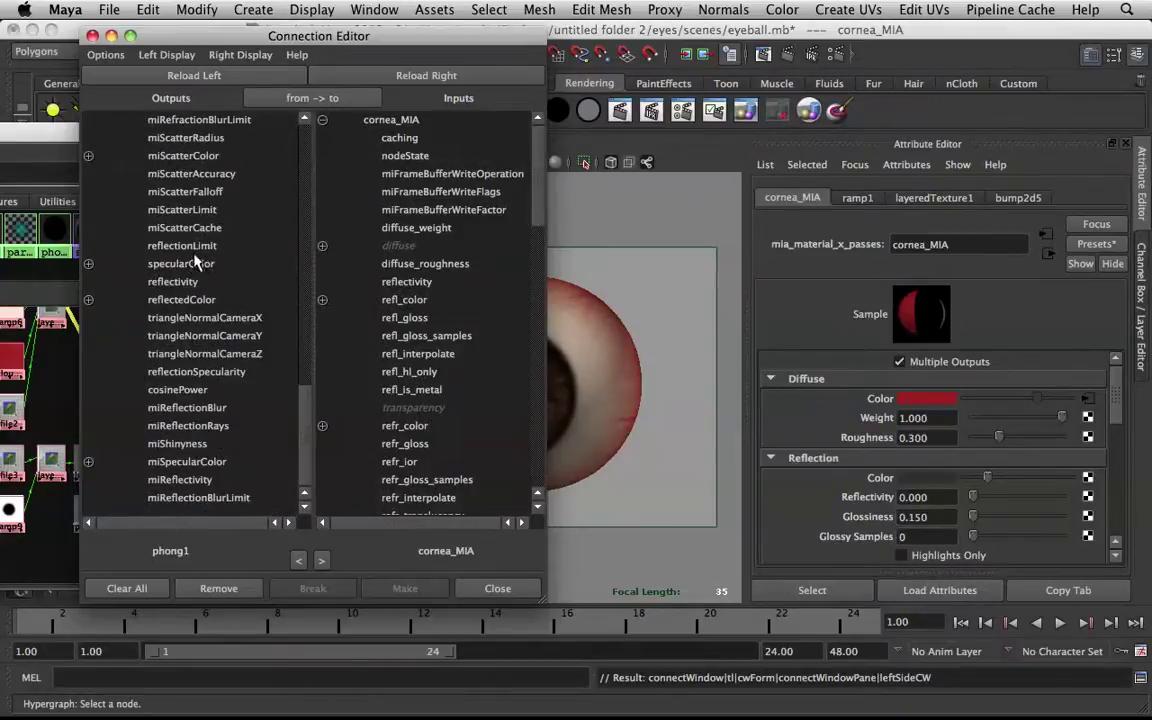
left_click(170, 283)
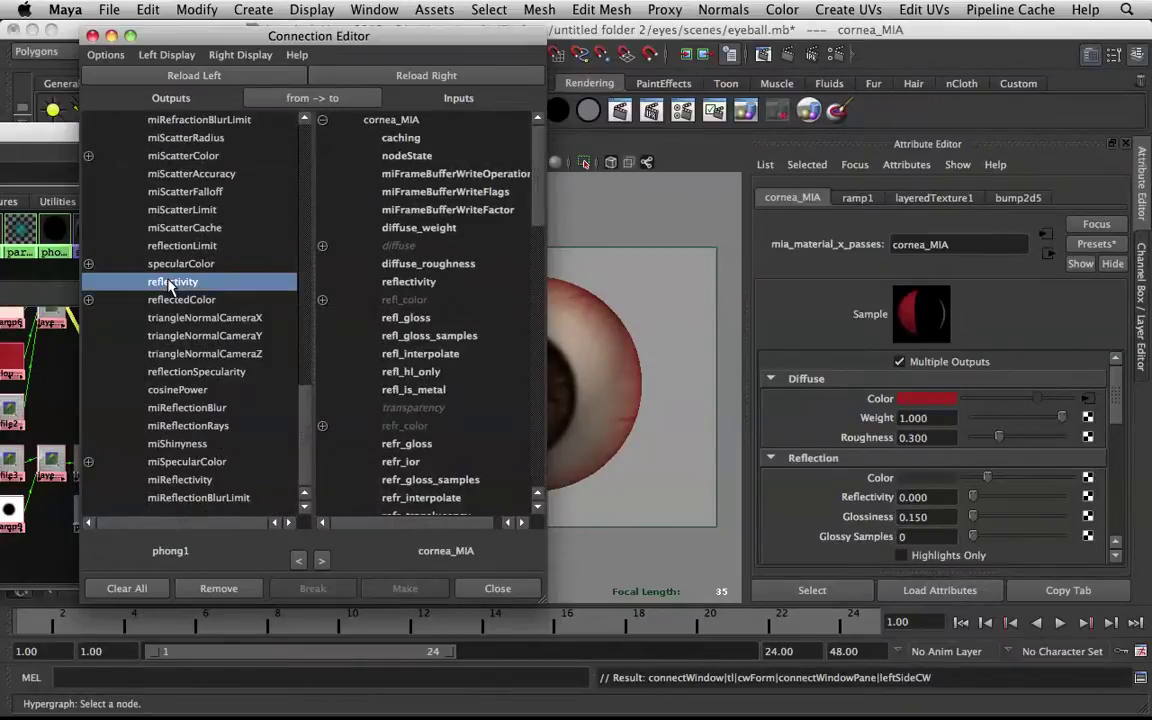
left_click(418, 286)
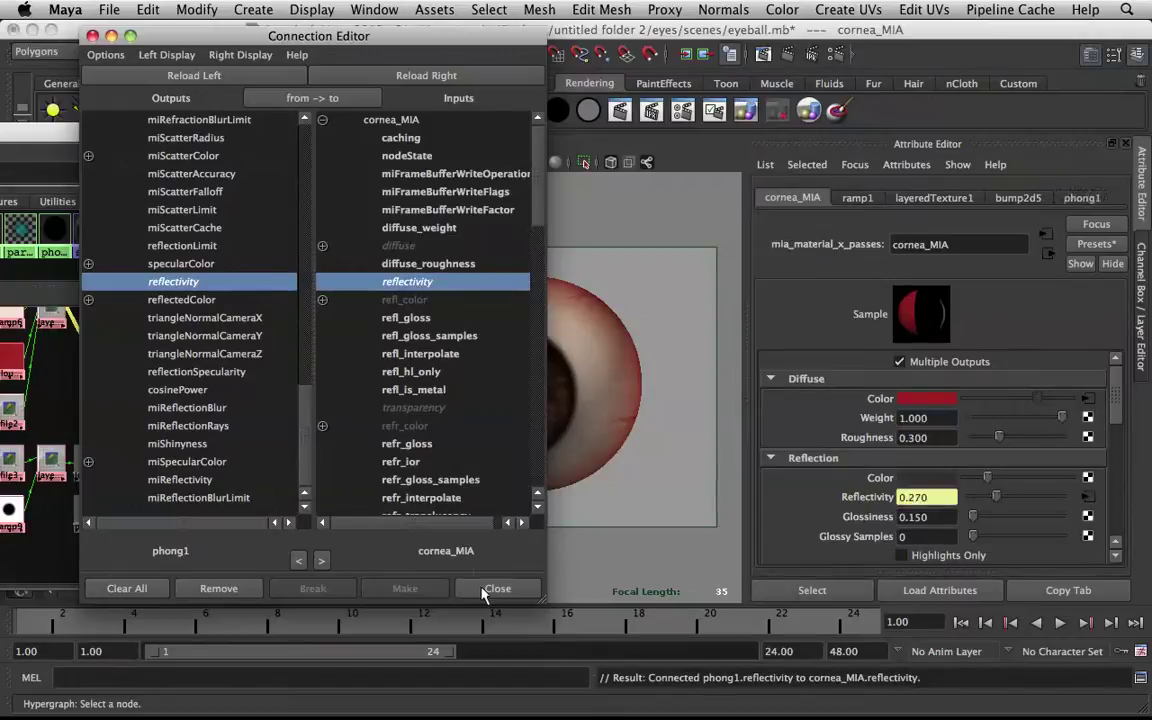
left_click(503, 590)
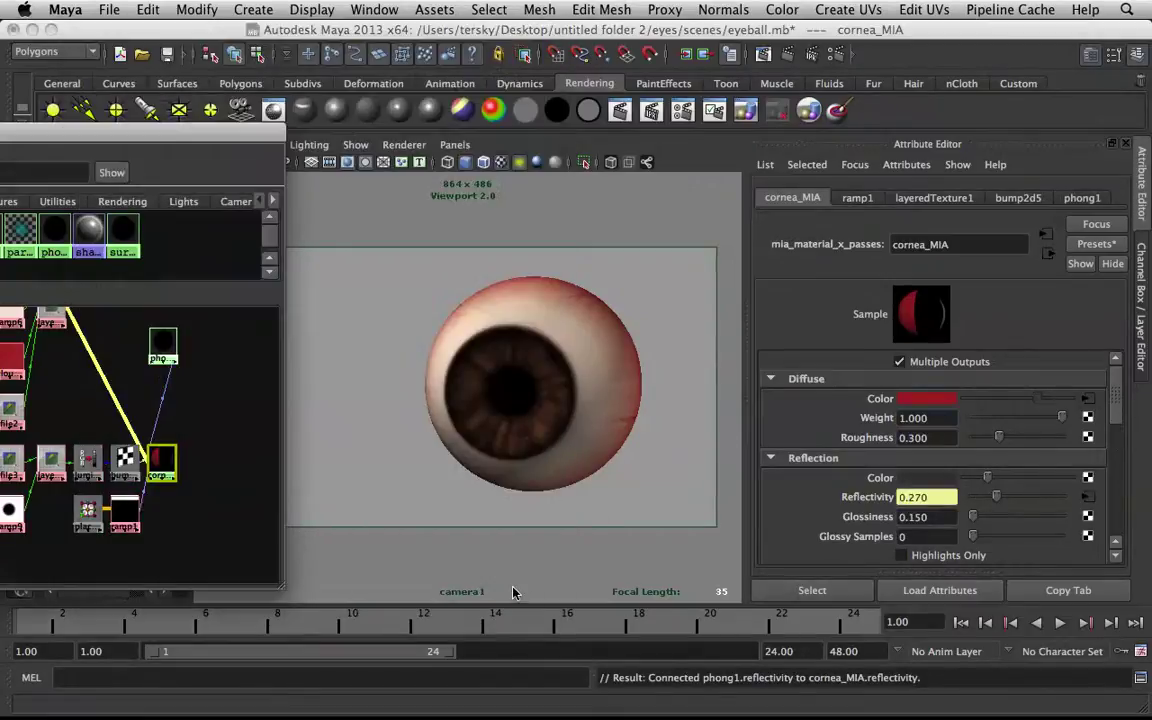
mouse_move(522, 381)
right_mouse_down("alt")
mouse_move(494, 360)
mouse_move(555, 412)
mouse_move(527, 409)
mouse_move(514, 386)
right_mouse_up("alt")
left_click_drag(514, 386, 460, 346, "alt")
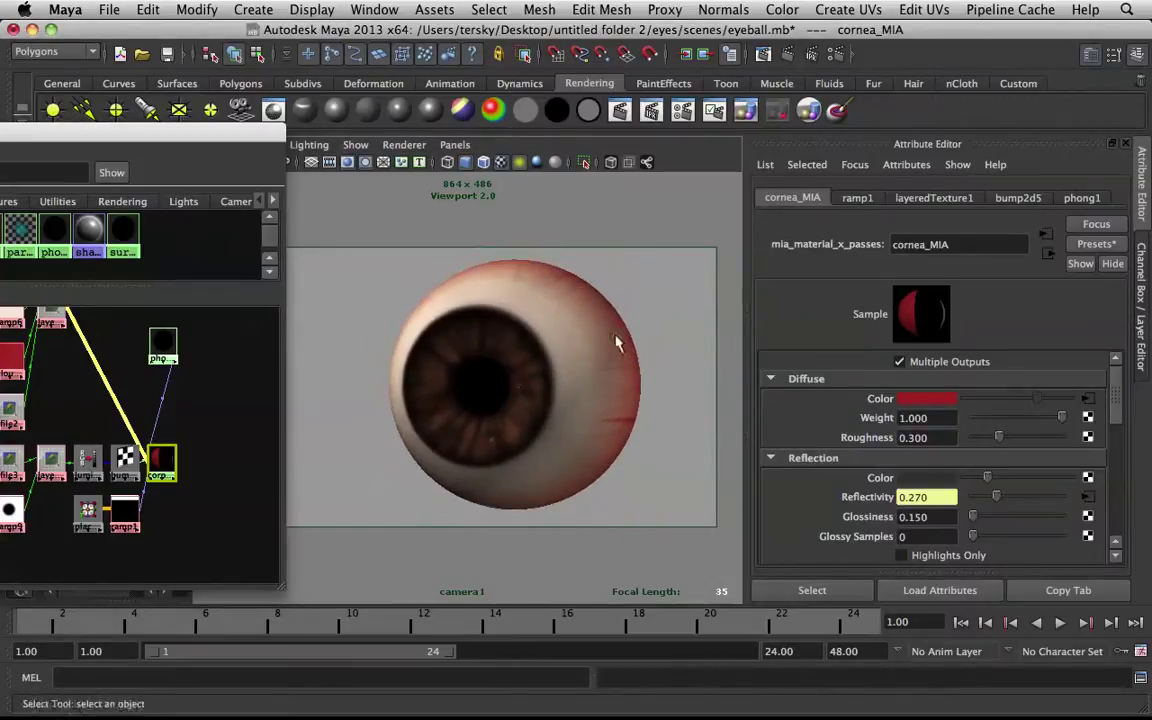
Render a test region of the eyeball, then the full 864 x 486 frame in mental ray.
left_click(687, 53)
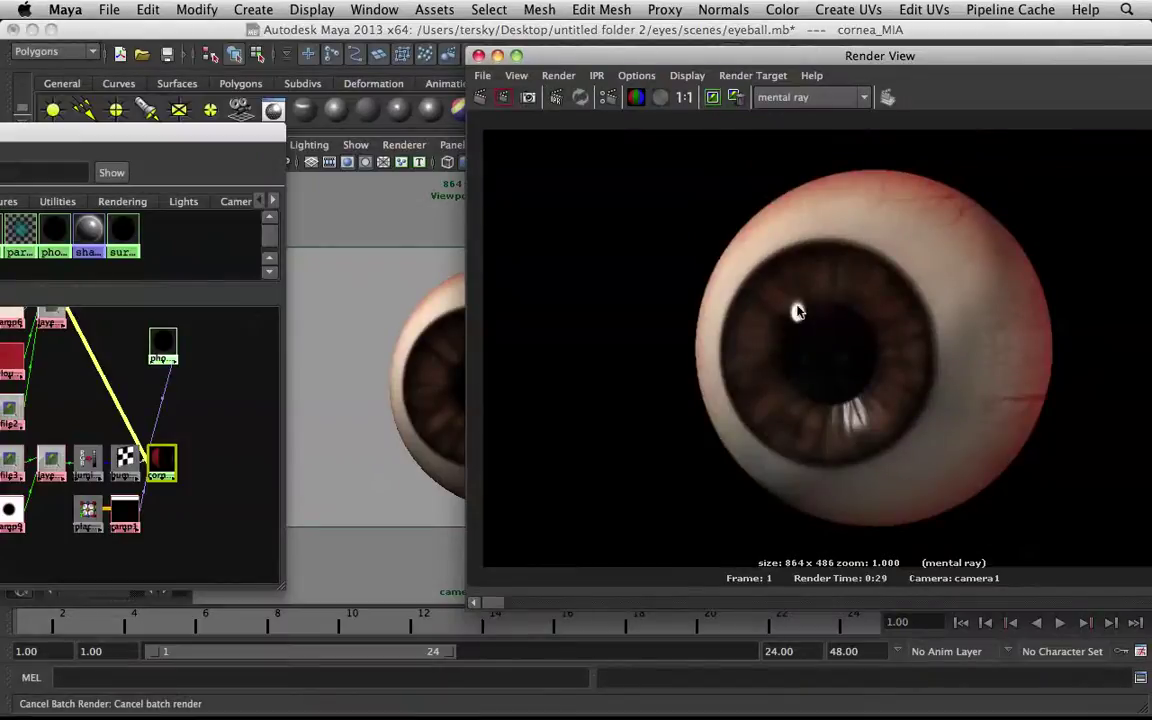
left_click_drag(762, 290, 735, 236)
left_click(687, 219)
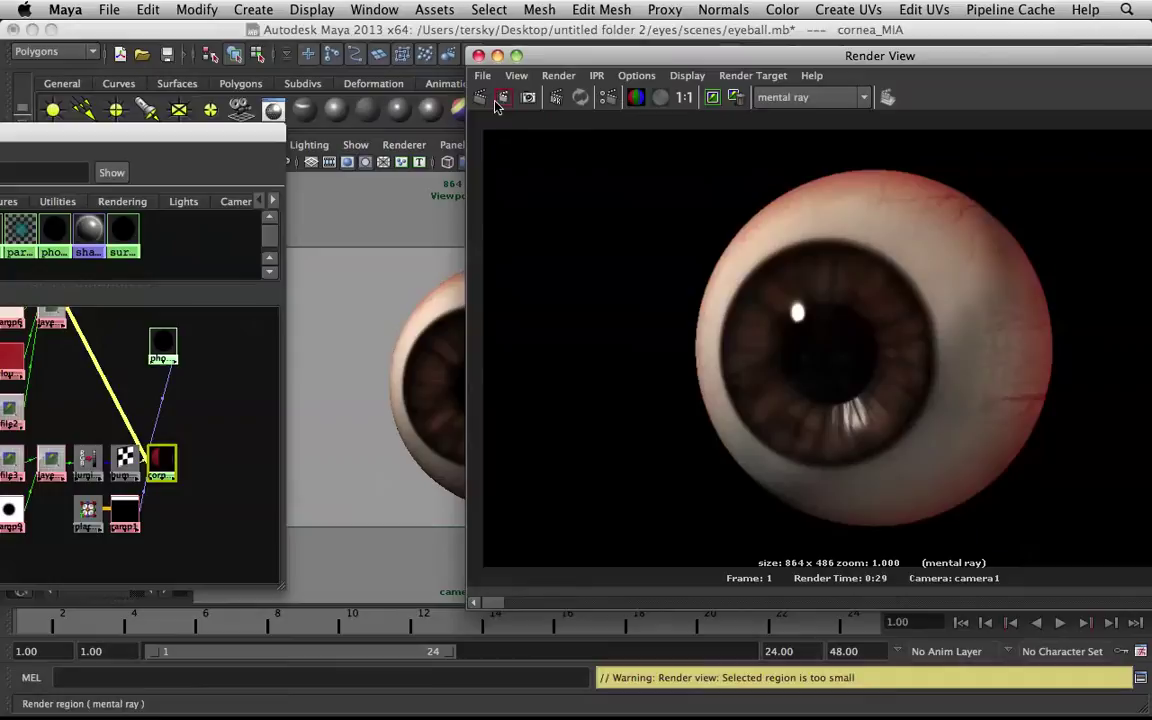
left_click(480, 99)
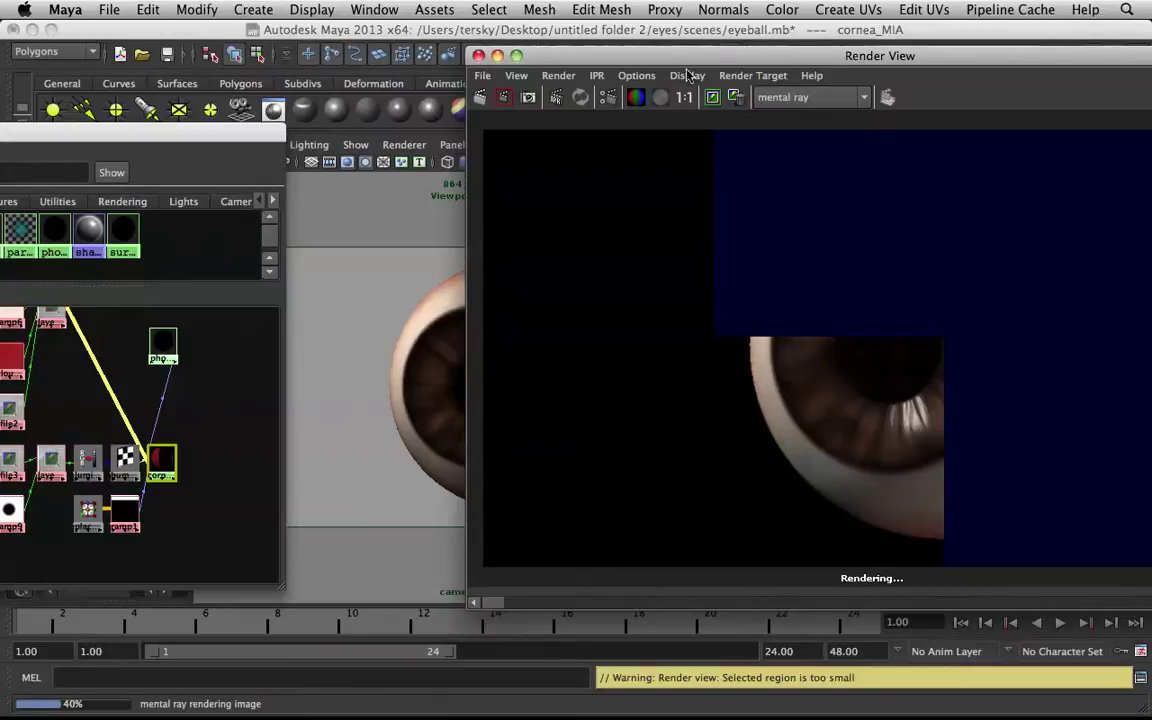
left_click_drag(783, 61, 598, 87)
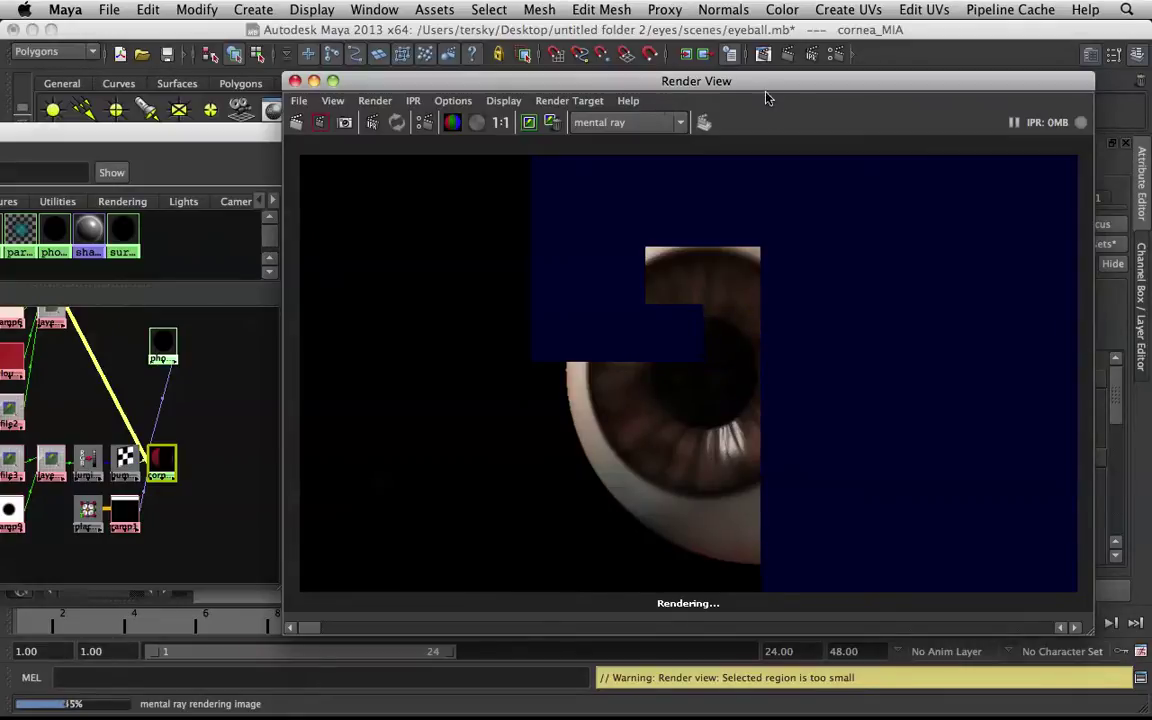
left_click_drag(765, 91, 718, 94)
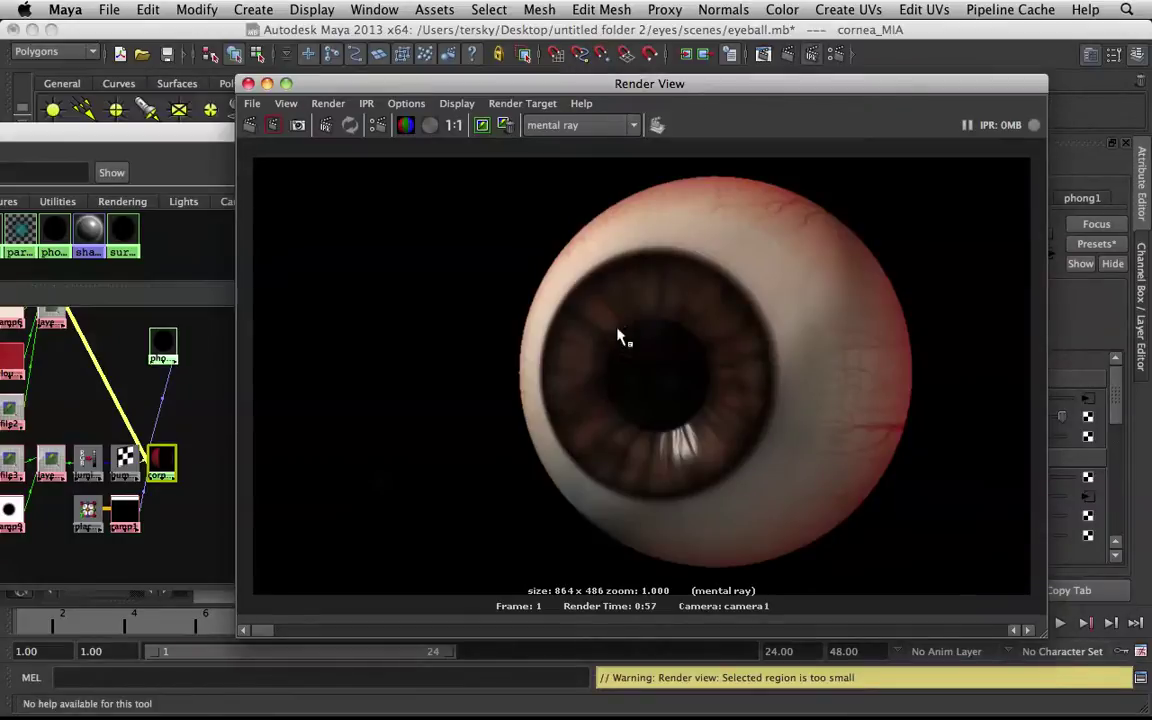
Minimize the Render View and select the eyeball sphere.
left_click(268, 84)
left_click_drag(256, 138, 233, 155)
scroll(592, 300, "down", 3)
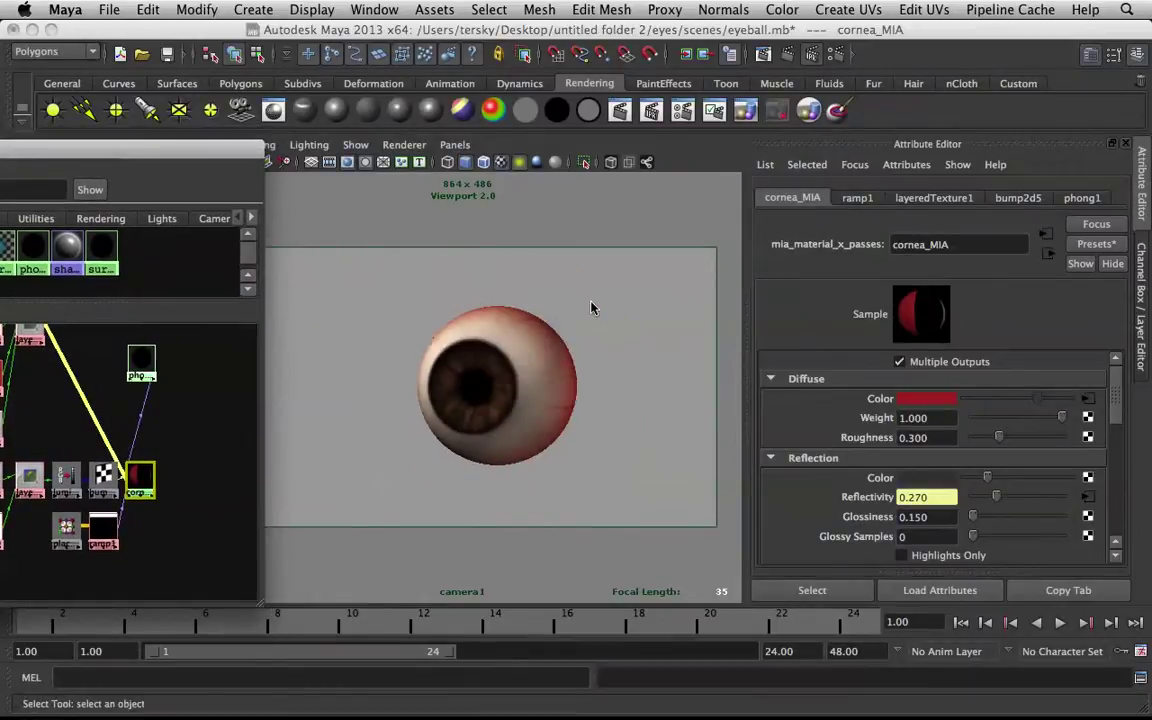
left_click_drag(563, 301, 490, 398, "alt")
left_click(490, 398)
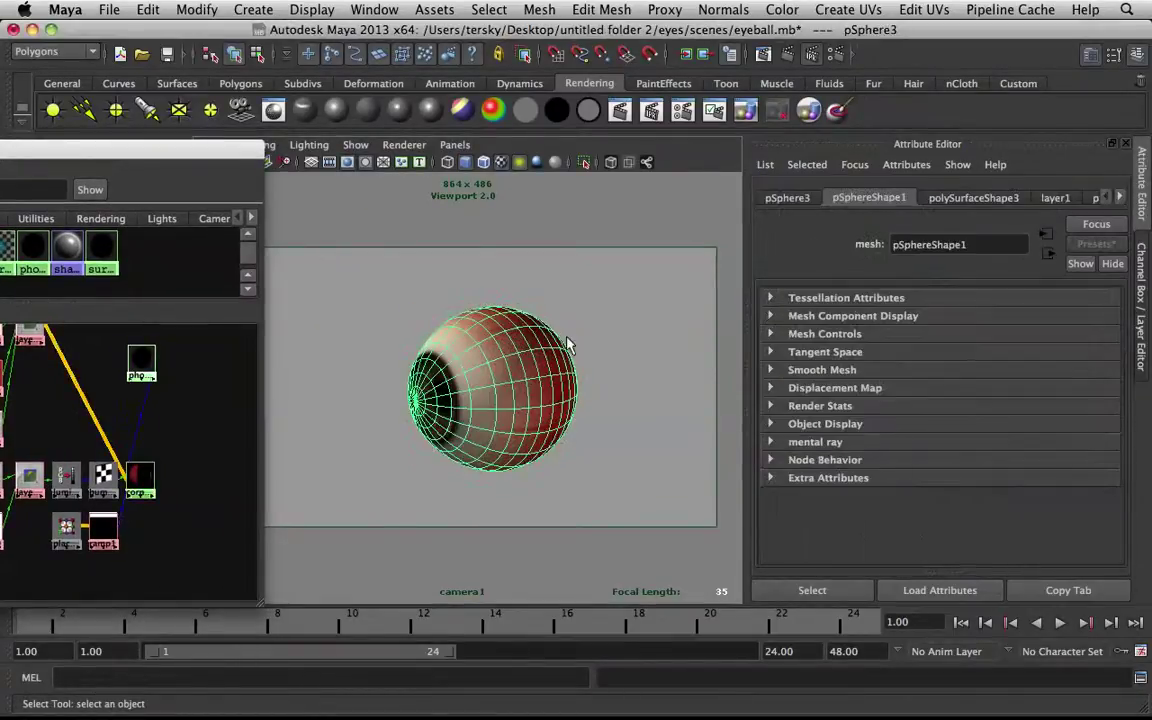
left_click_drag(512, 306, 577, 298, "alt")
left_click(577, 298)
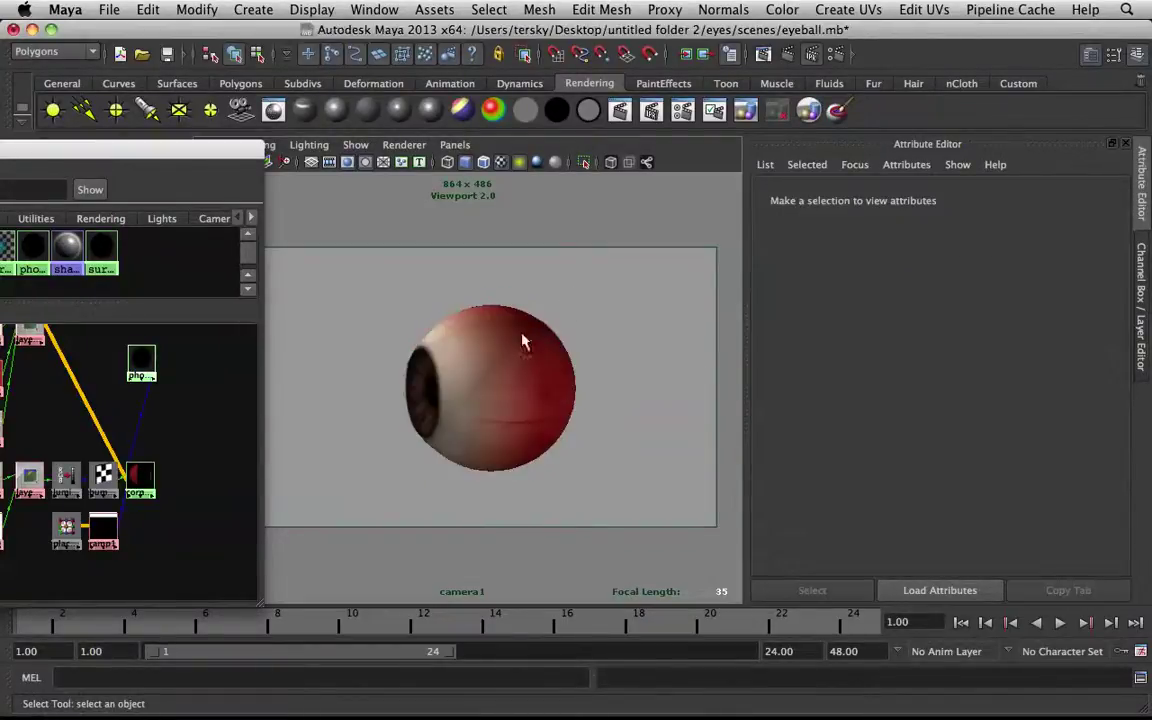
left_click(522, 340)
Duplicate the eyeball as pSphere4, scale it up slightly, and assign it a new Lambert.
key("super+d")
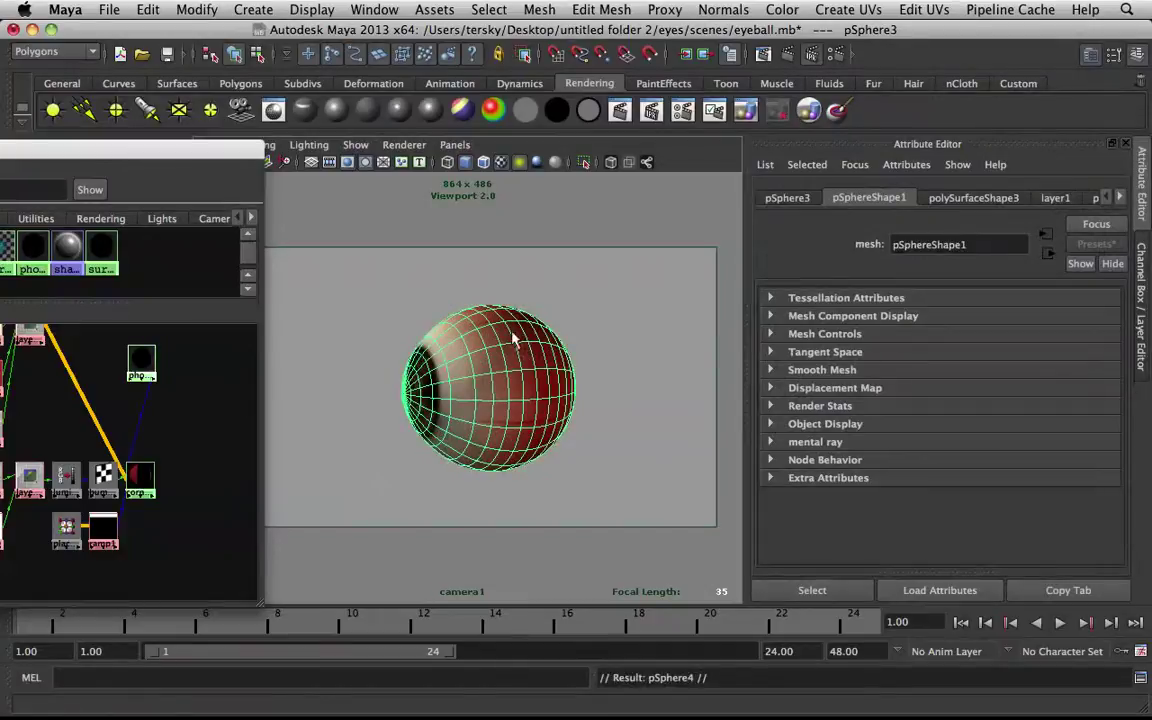
key("r")
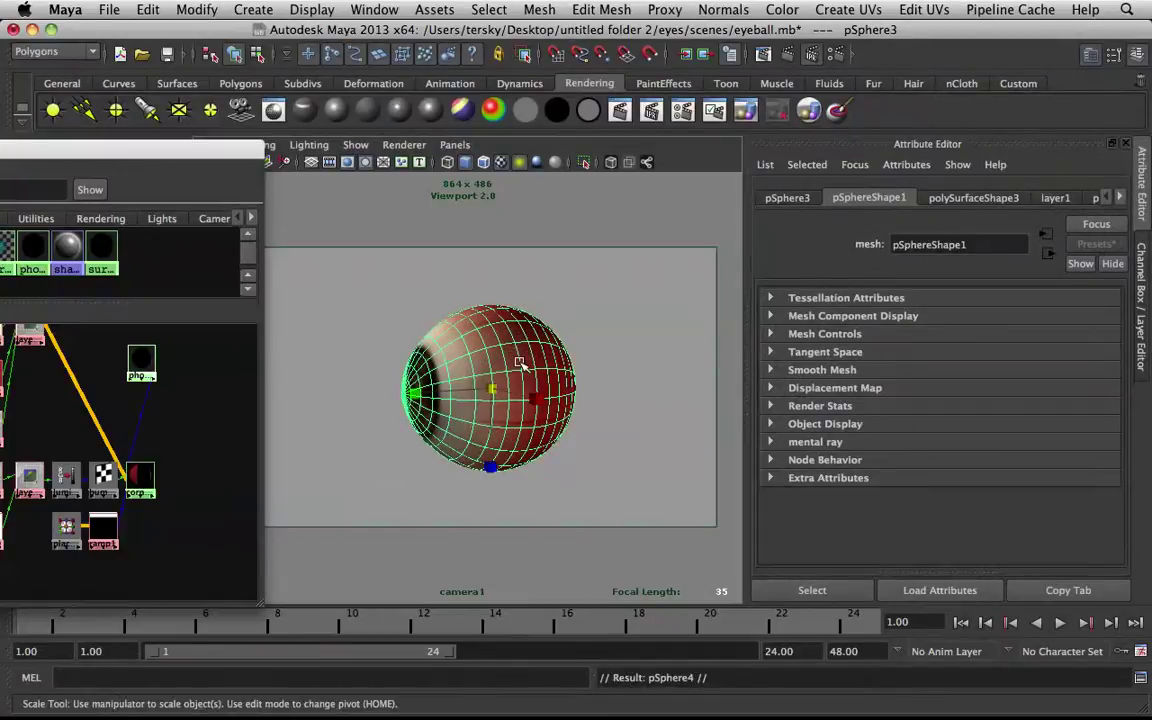
left_click_drag(489, 384, 491, 386)
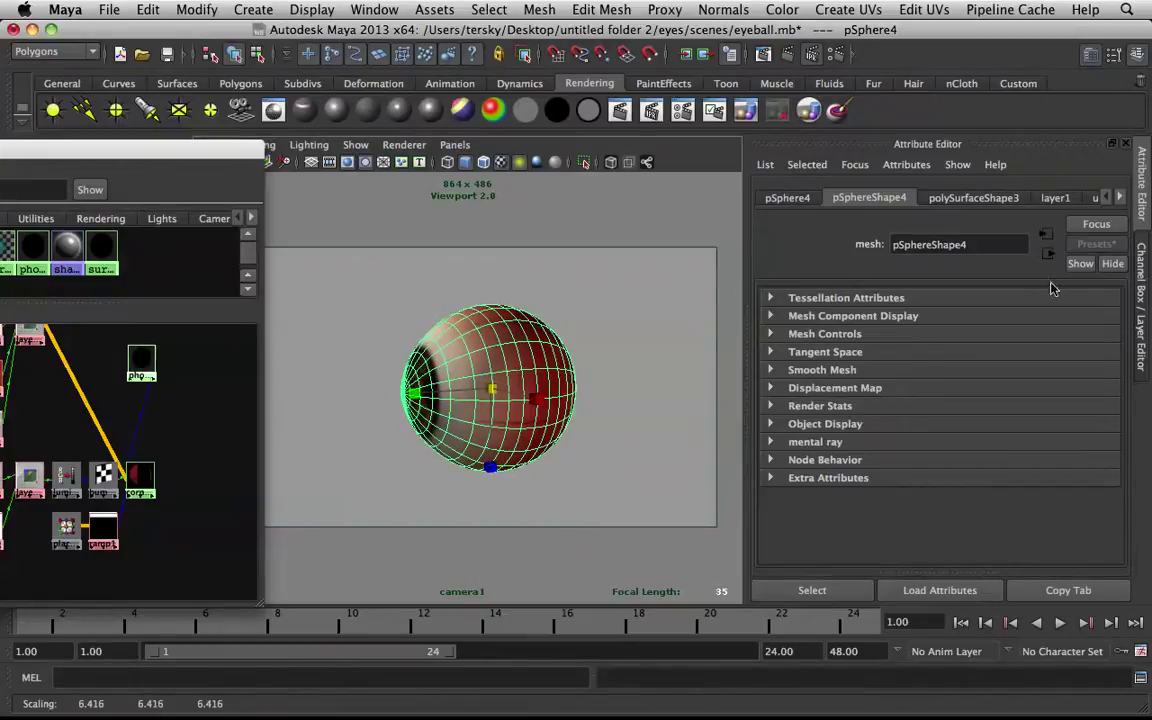
left_click(335, 110)
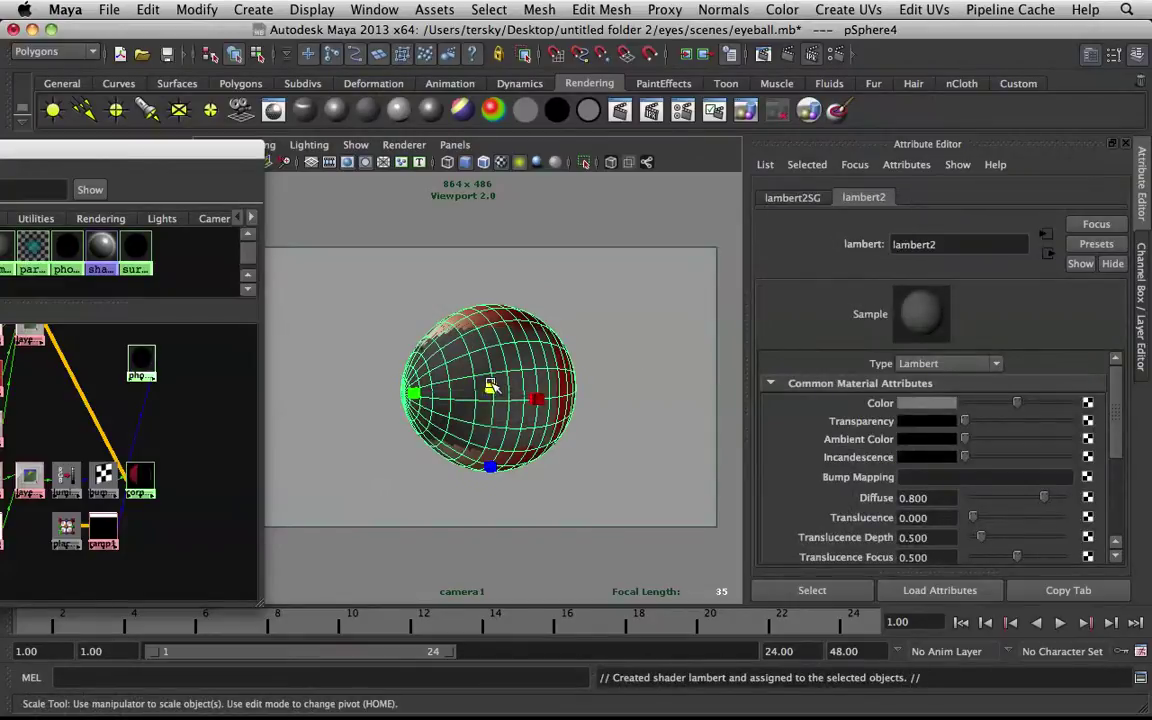
left_click(490, 385)
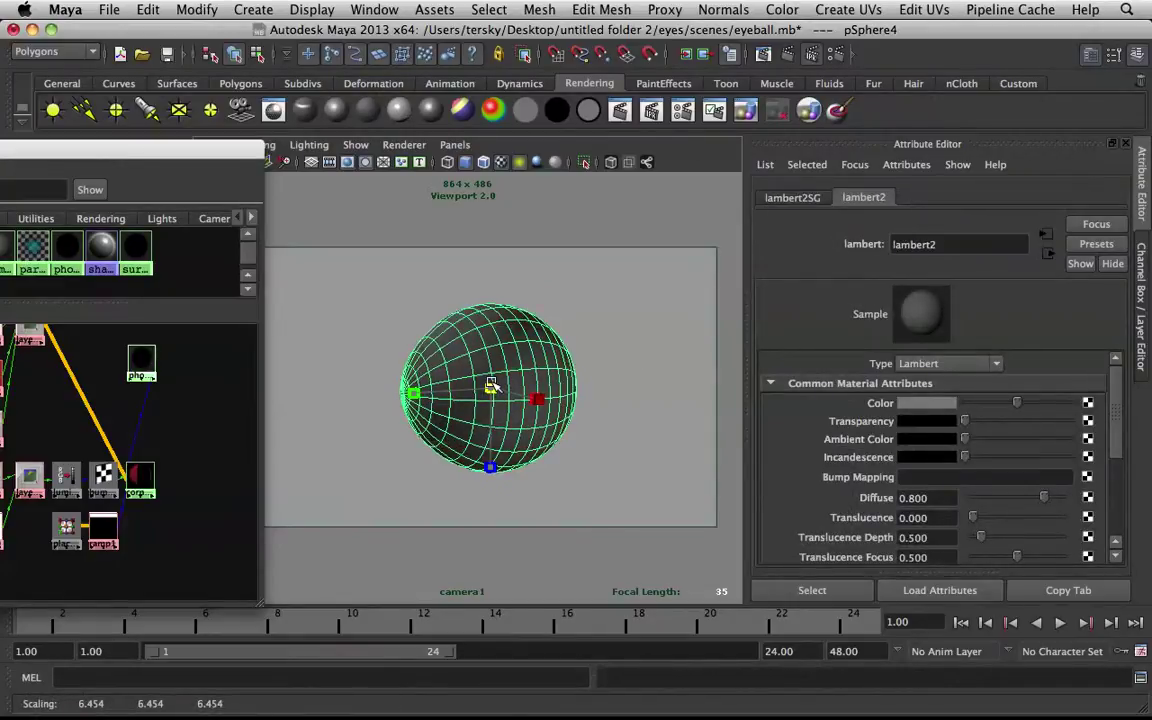
left_click(617, 314)
left_click(535, 362)
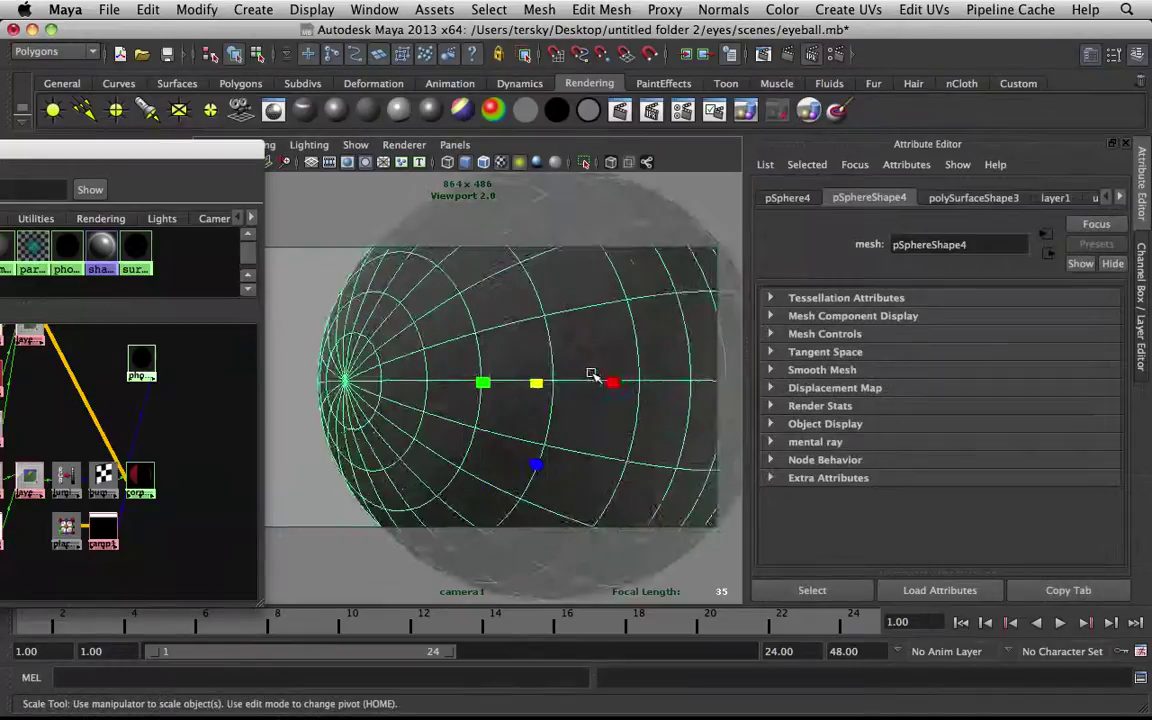
left_click_drag(592, 378, 527, 355, "alt")
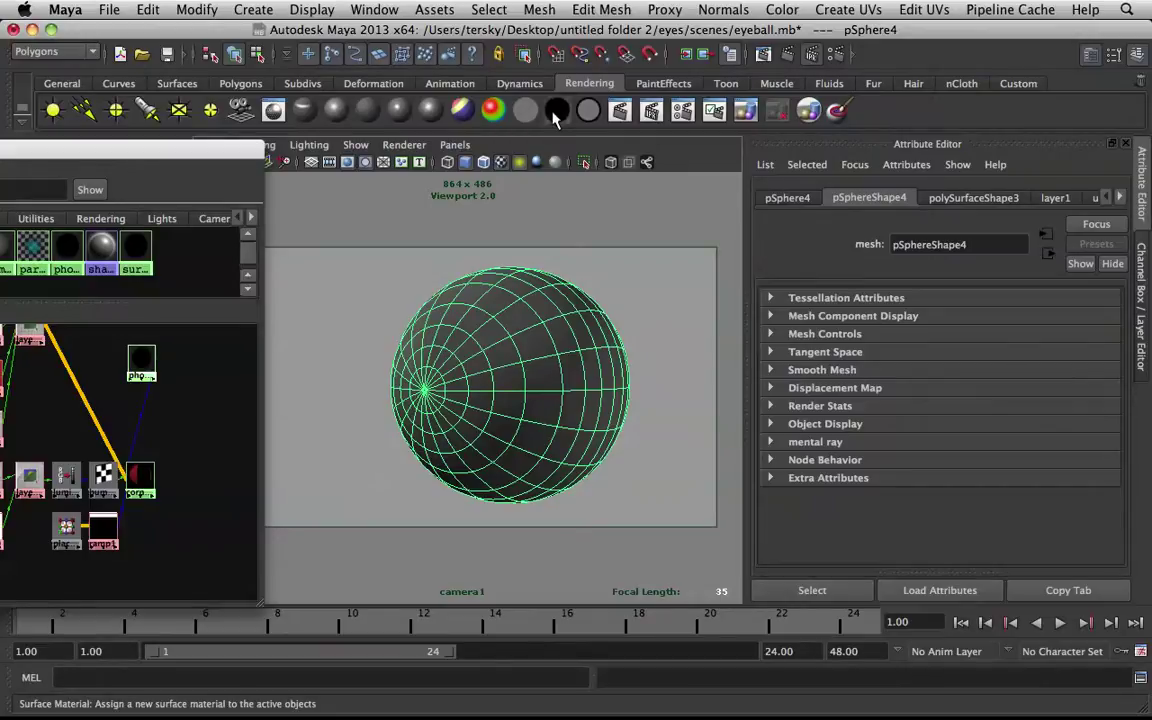
Assign a new surfaceShader2 to pSphere4 and set its Out Color to white.
left_click(556, 112)
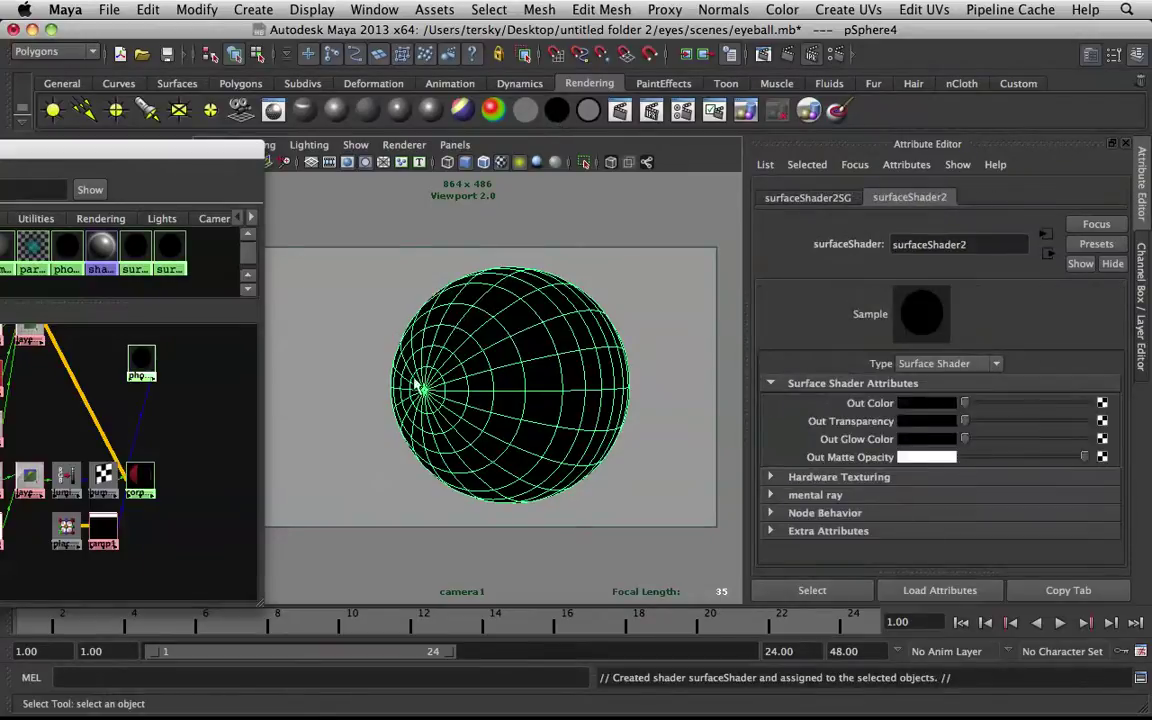
left_click_drag(192, 160, 309, 98)
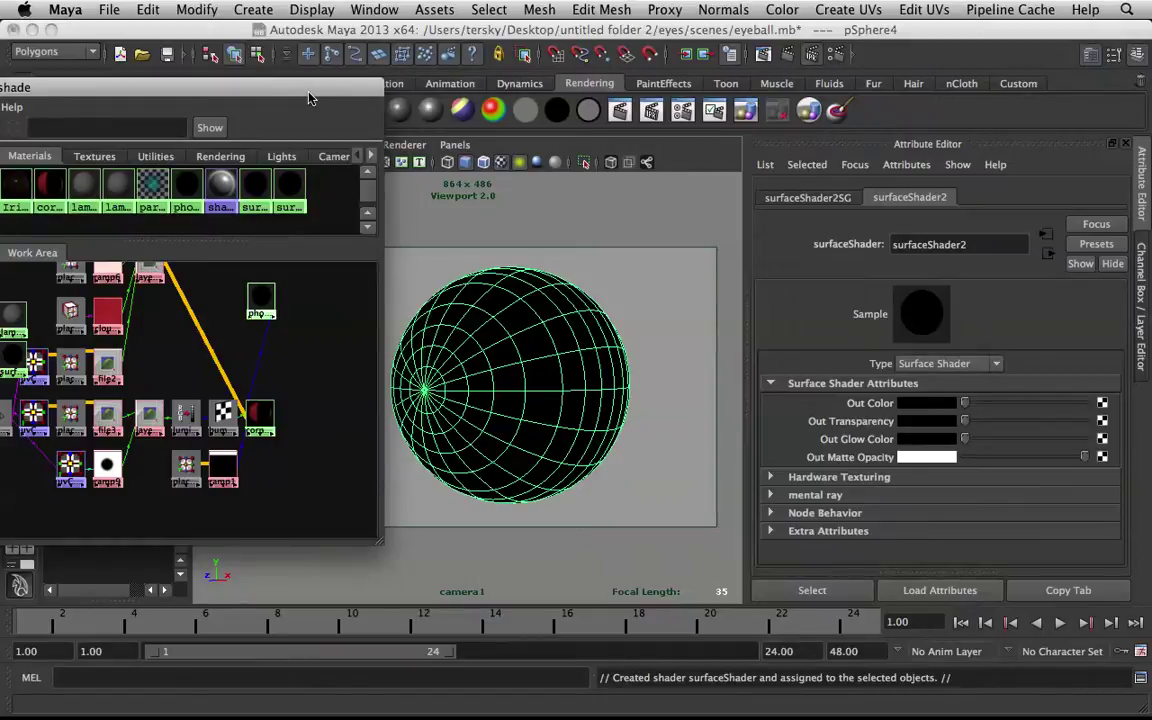
left_click_drag(15, 360, 312, 356)
right_click_drag(313, 357, 317, 388)
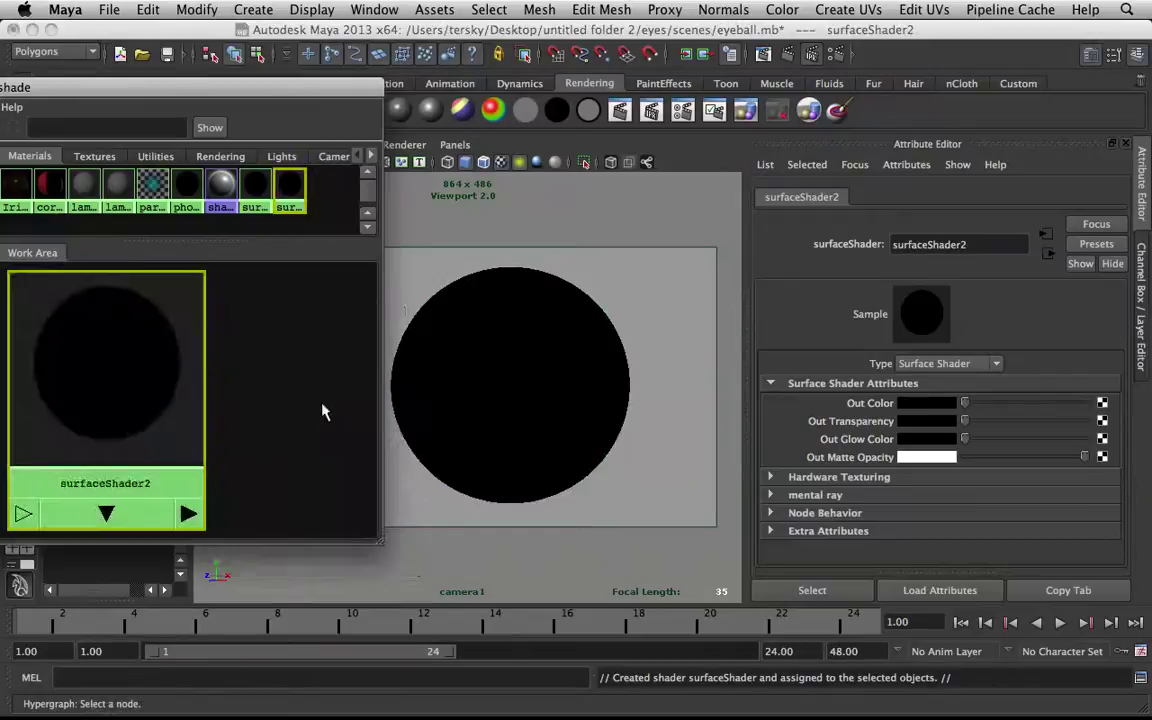
left_click_drag(983, 408, 1150, 408)
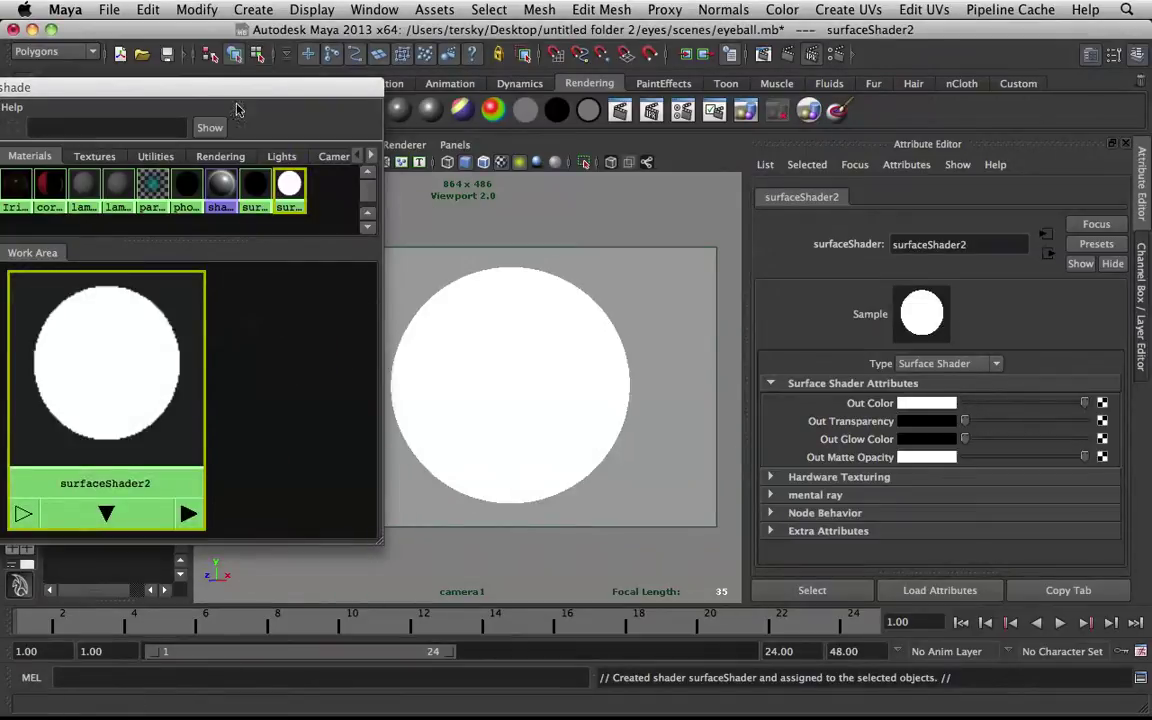
left_click_drag(227, 98, 675, 92)
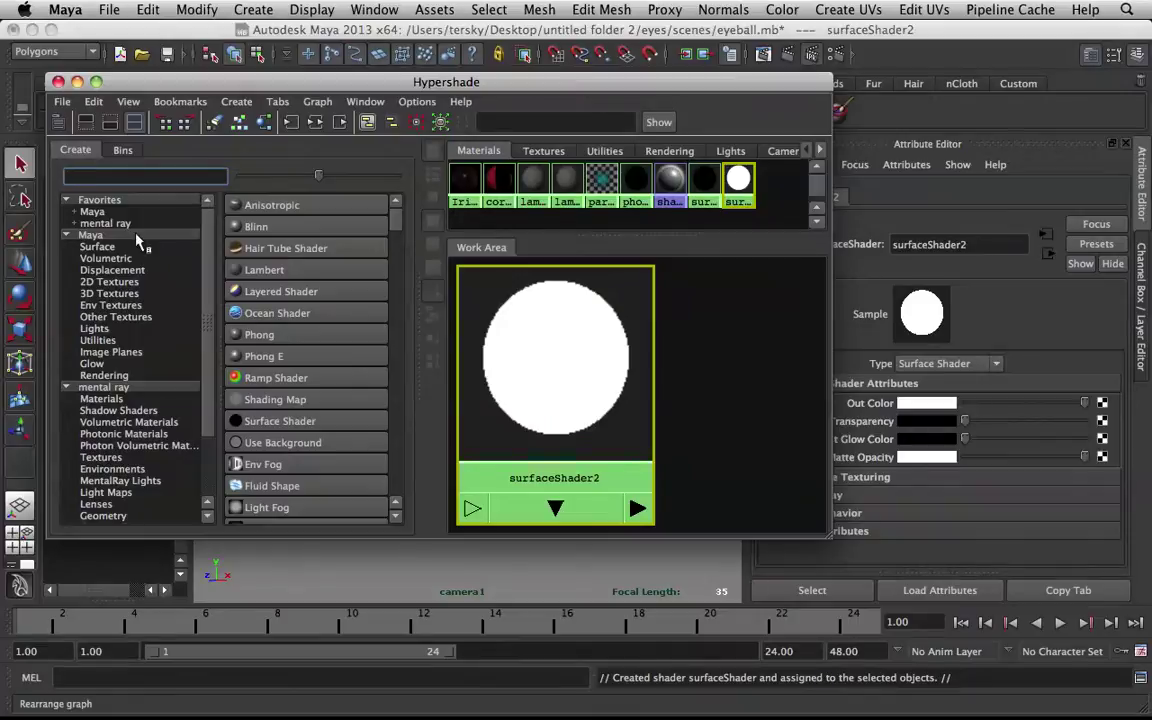
Create ramp10 from a 'ram' search and connect it to surfaceShader2's transparency.
type("ram")
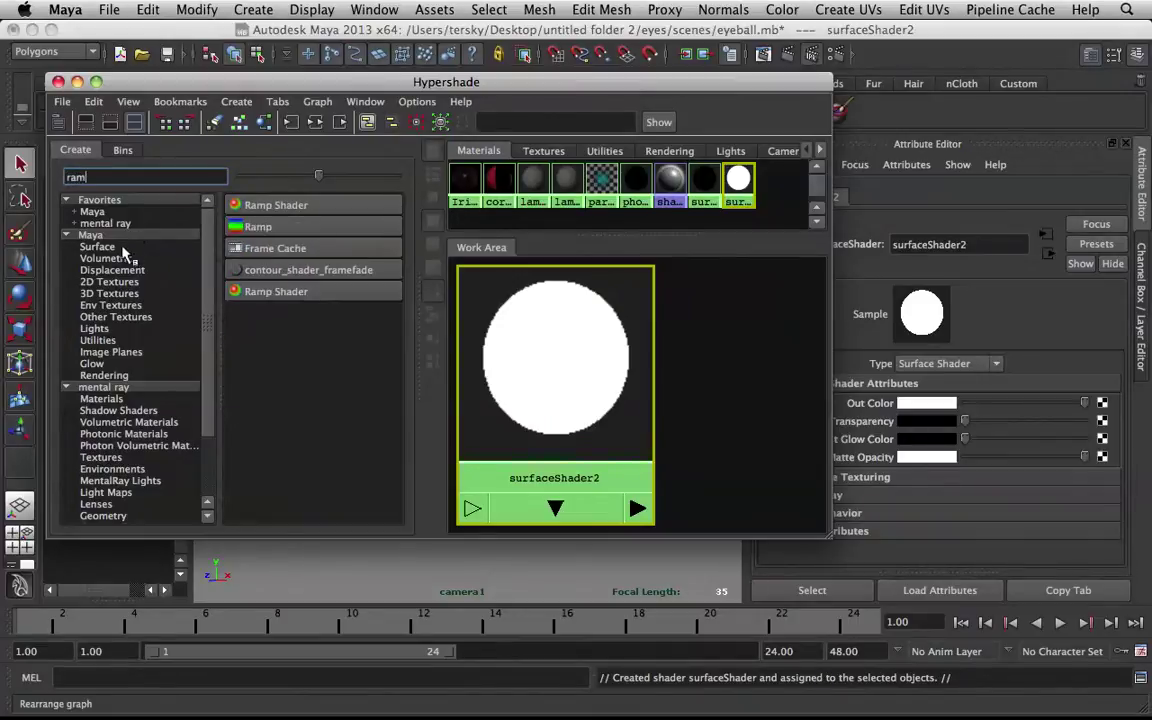
left_click(262, 227)
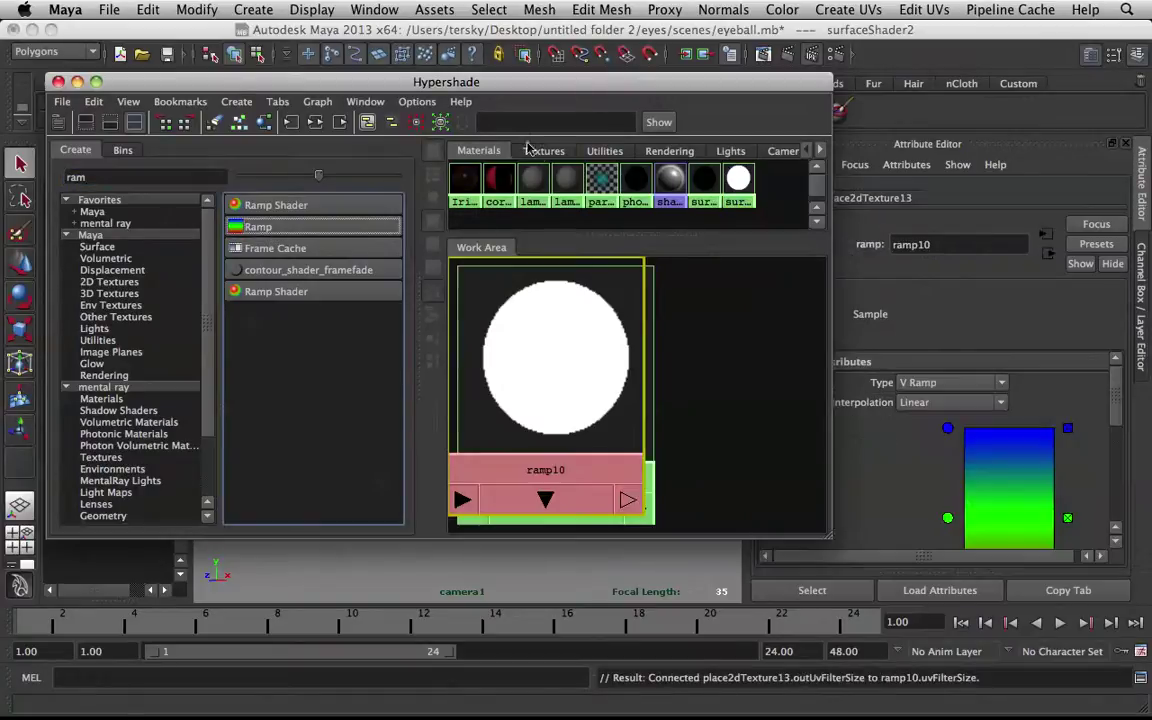
left_click_drag(560, 81, 54, 56)
left_click_drag(61, 346, 303, 352)
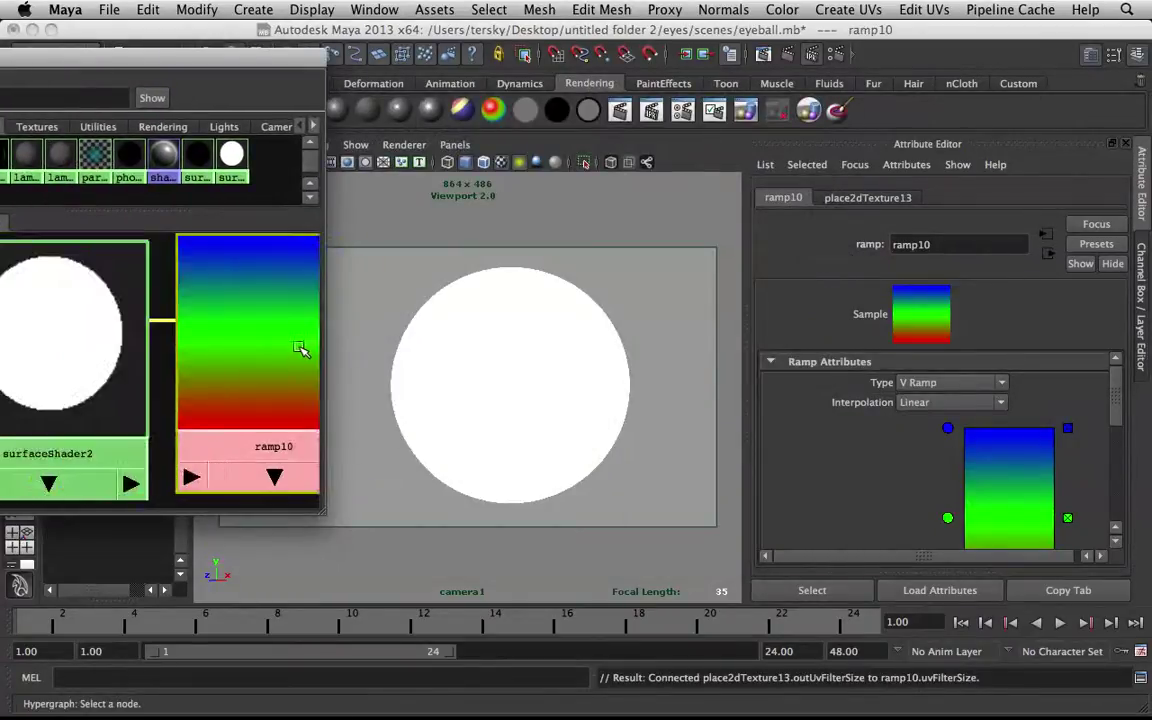
left_click(108, 342)
middle_click_drag(231, 324, 850, 421)
Change ramp10's type to Circular Ramp.
left_click(253, 330)
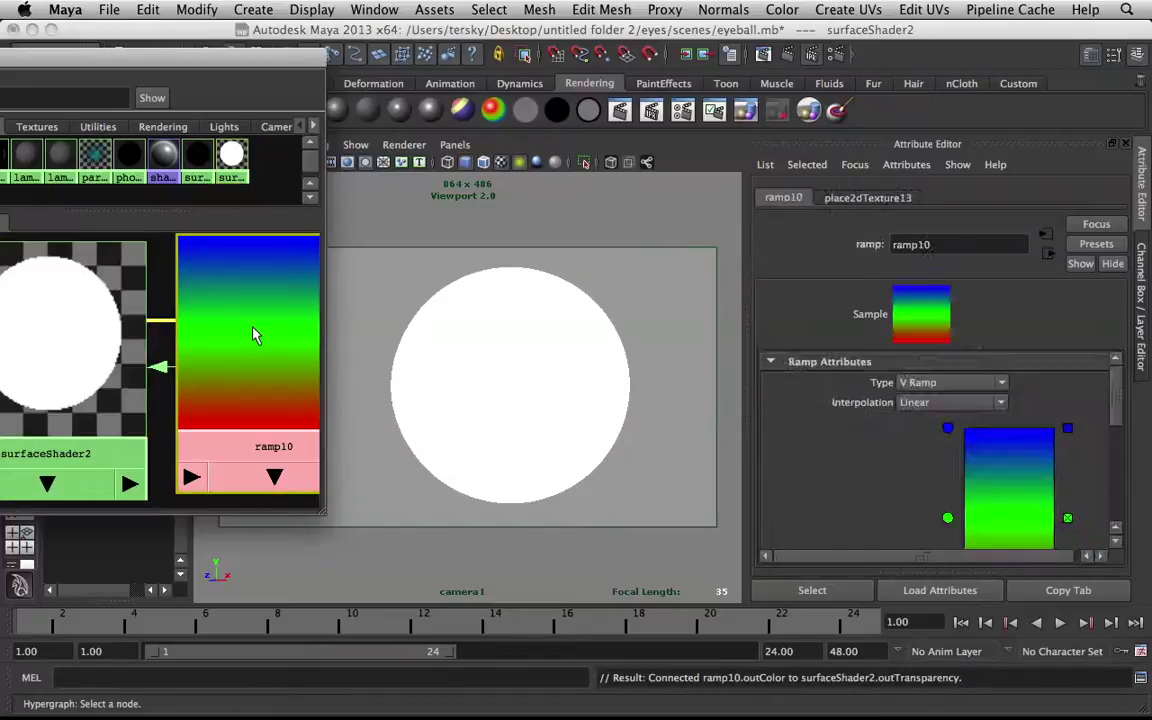
left_click(965, 385)
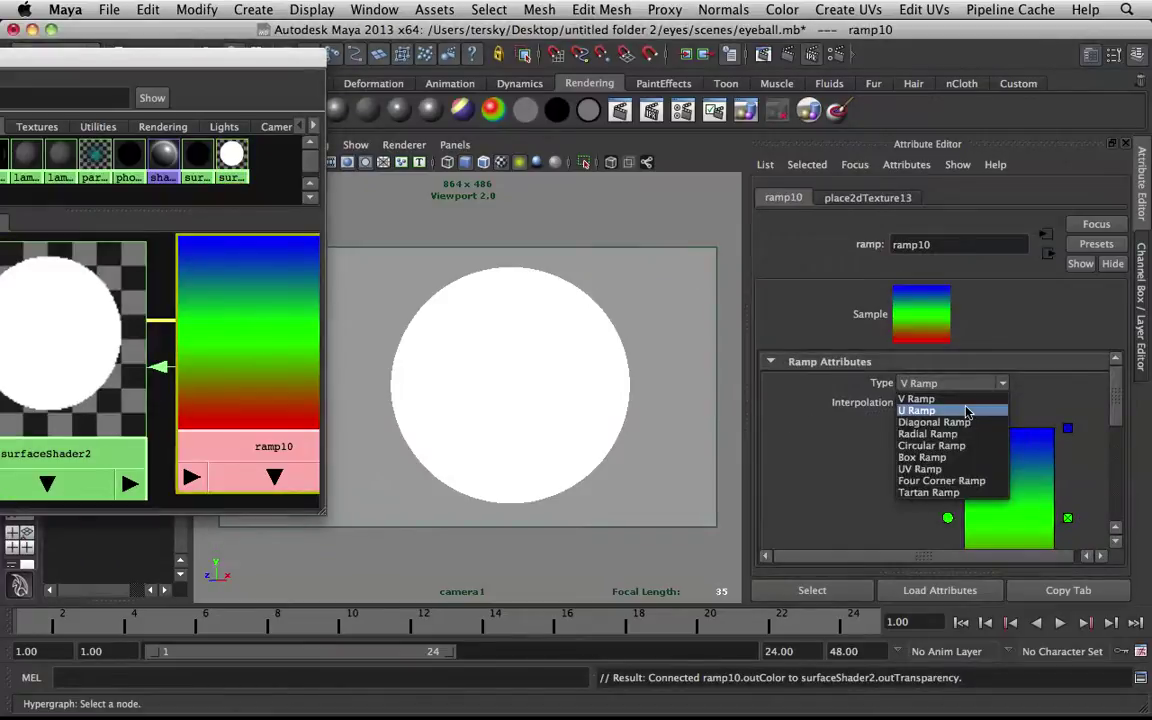
left_click(965, 457)
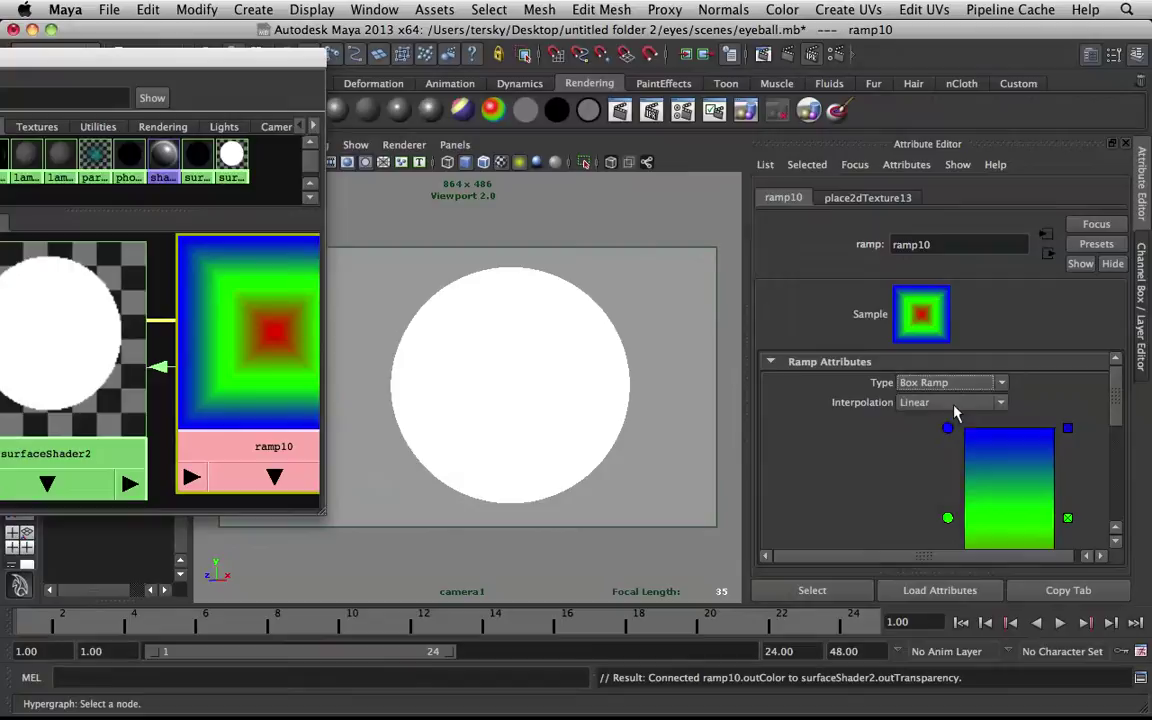
left_click(955, 383)
left_click(968, 446)
scroll(968, 446, "down", 3)
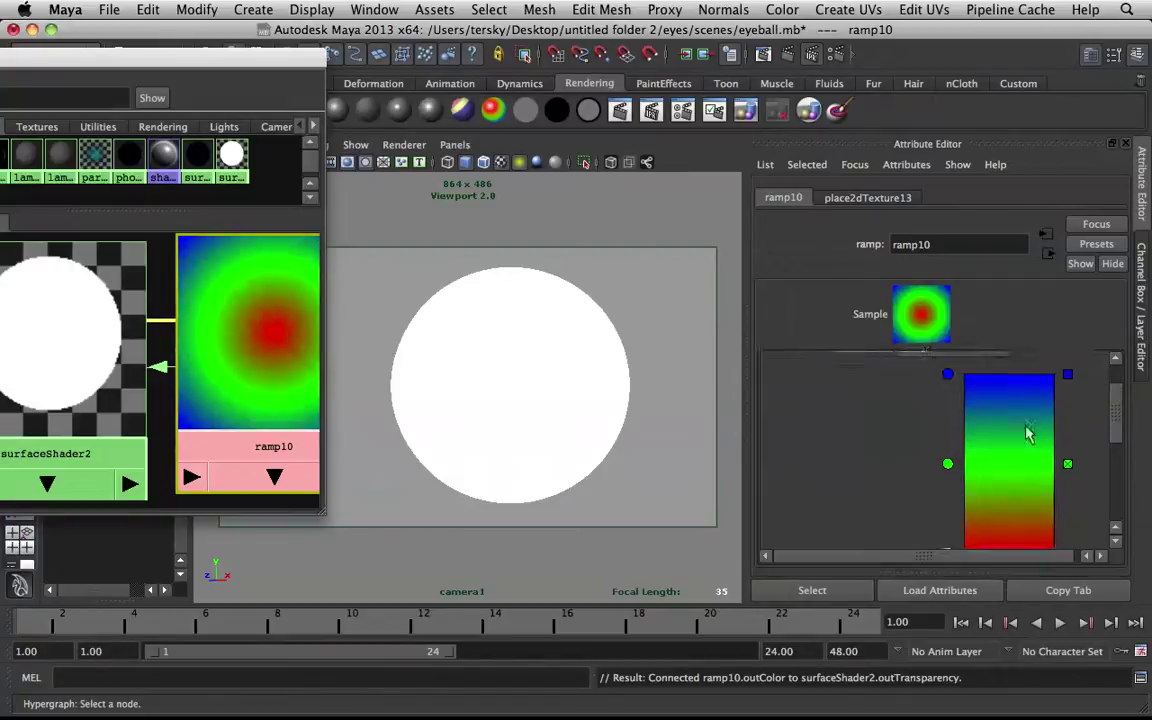
scroll(968, 446, "up", 2)
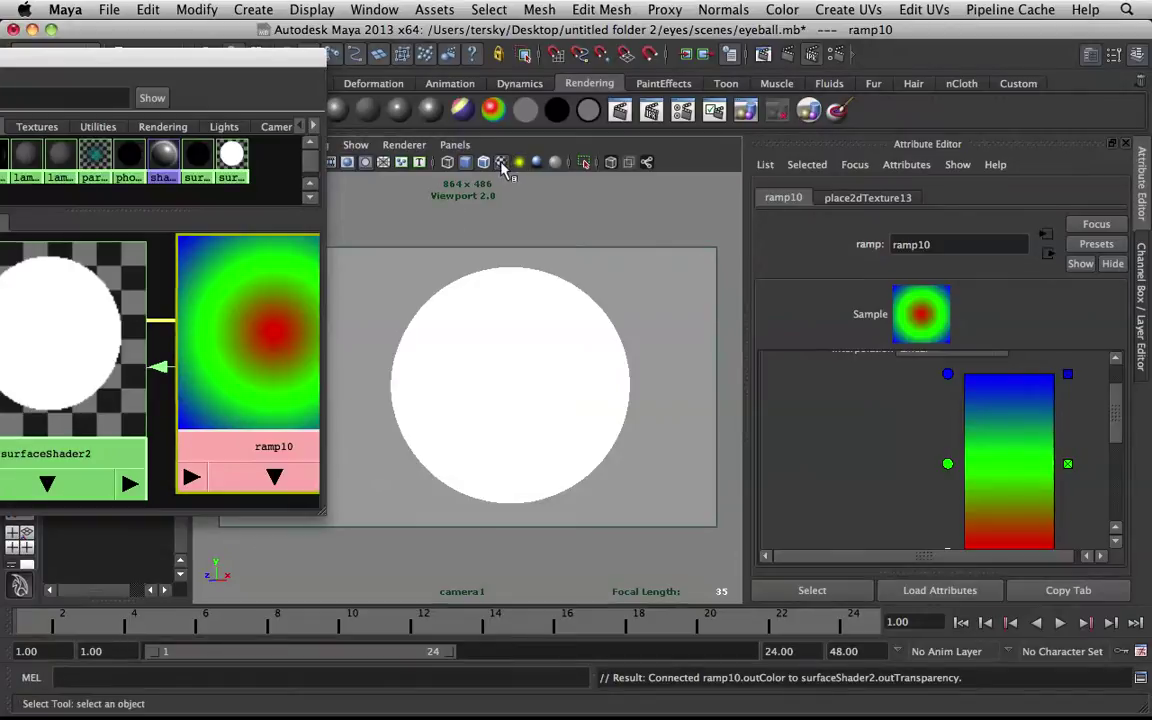
left_click_drag(645, 414, 620, 395, "alt")
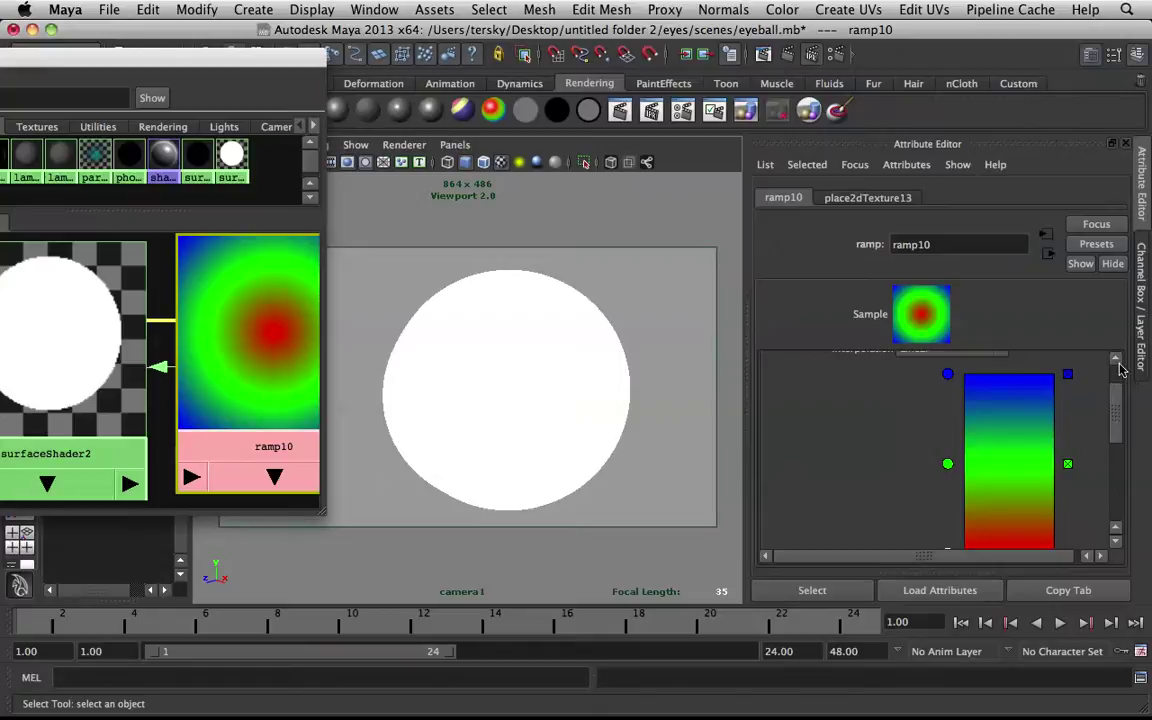
Add a black colour entry at ramp10's top and delete its green entry.
scroll(955, 410, "down", 3)
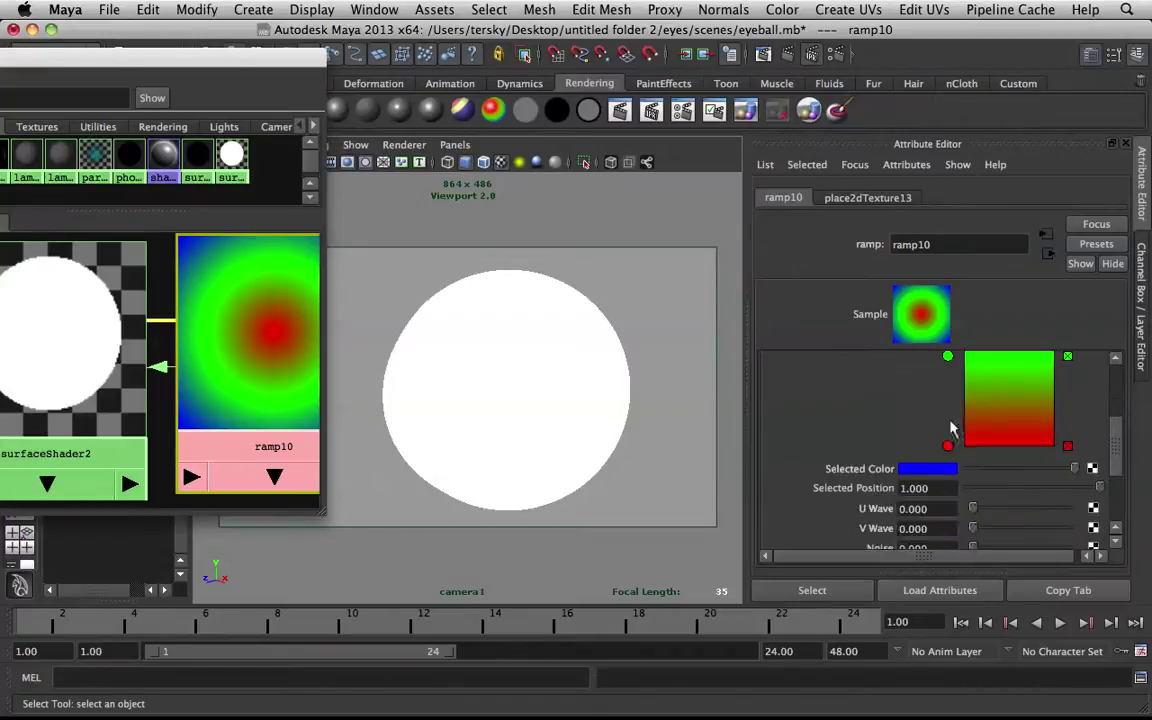
left_click(967, 403)
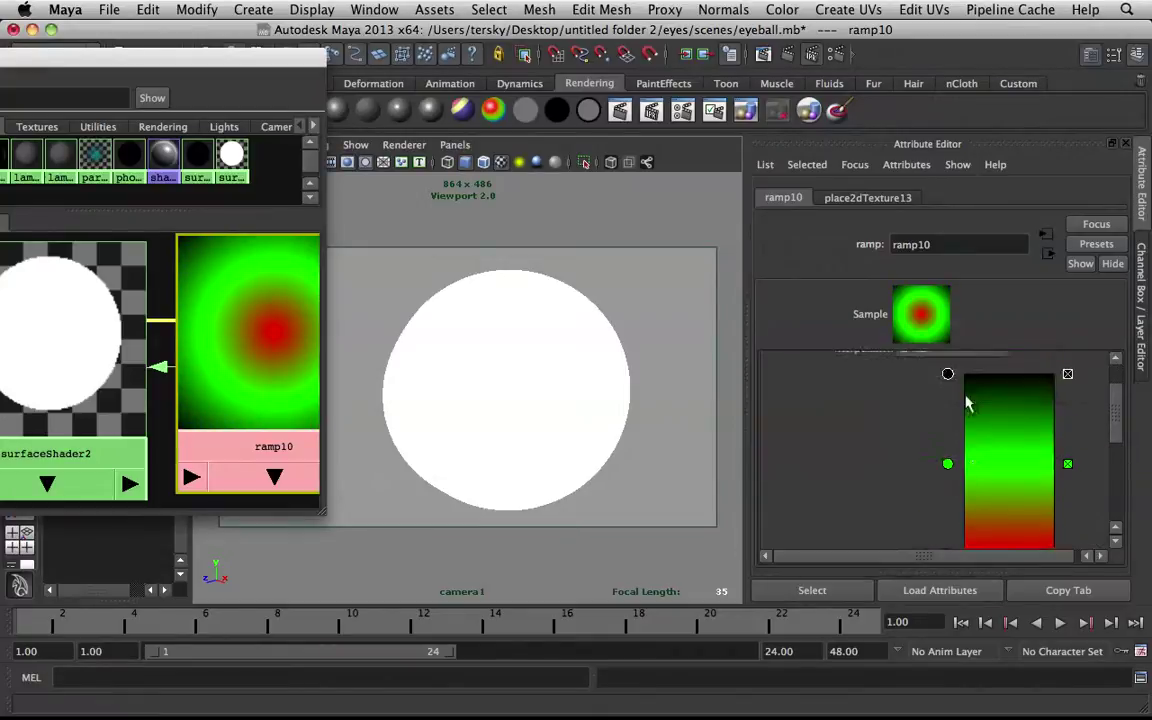
left_click(1067, 465)
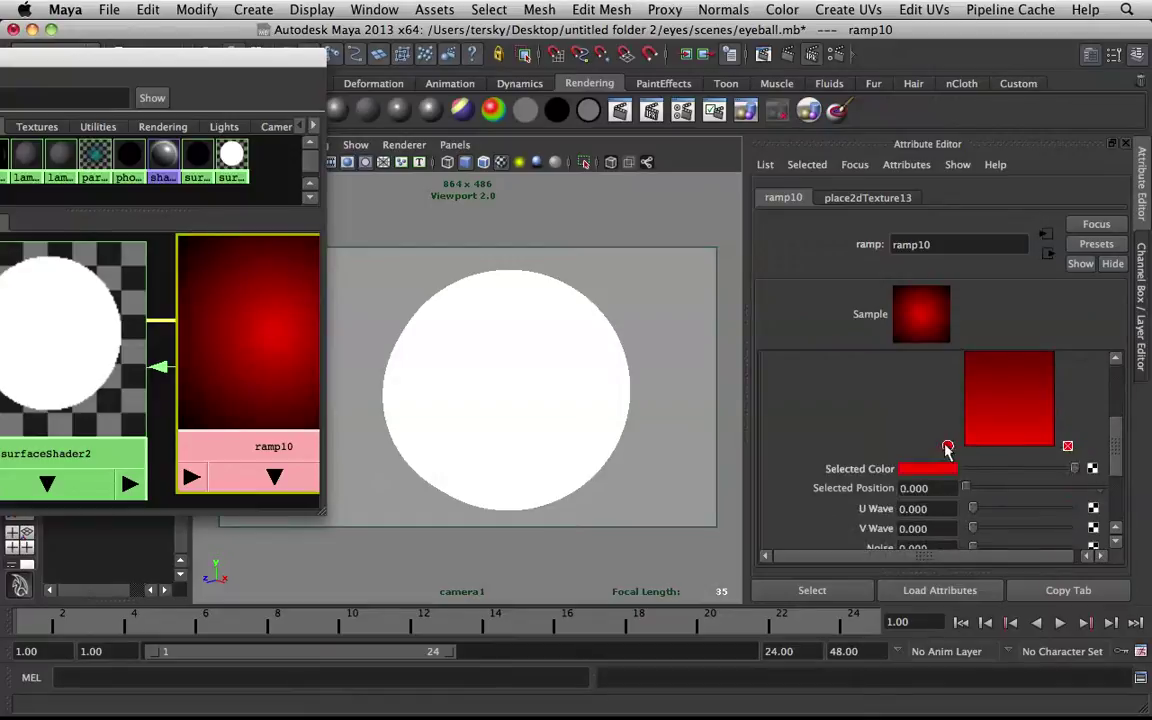
left_click_drag(1012, 475, 874, 470)
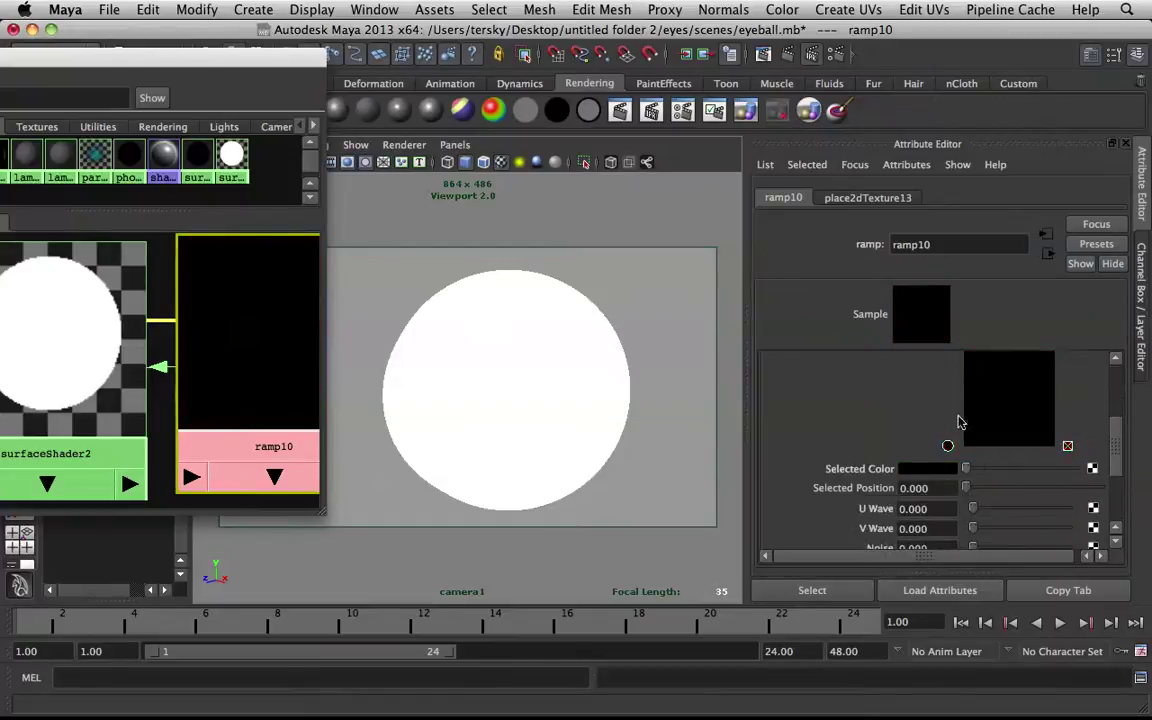
scroll(870, 400, "up", 3)
Make ramp10 a V Ramp with a white bottom stop and a sharp black/white split.
left_click(948, 385)
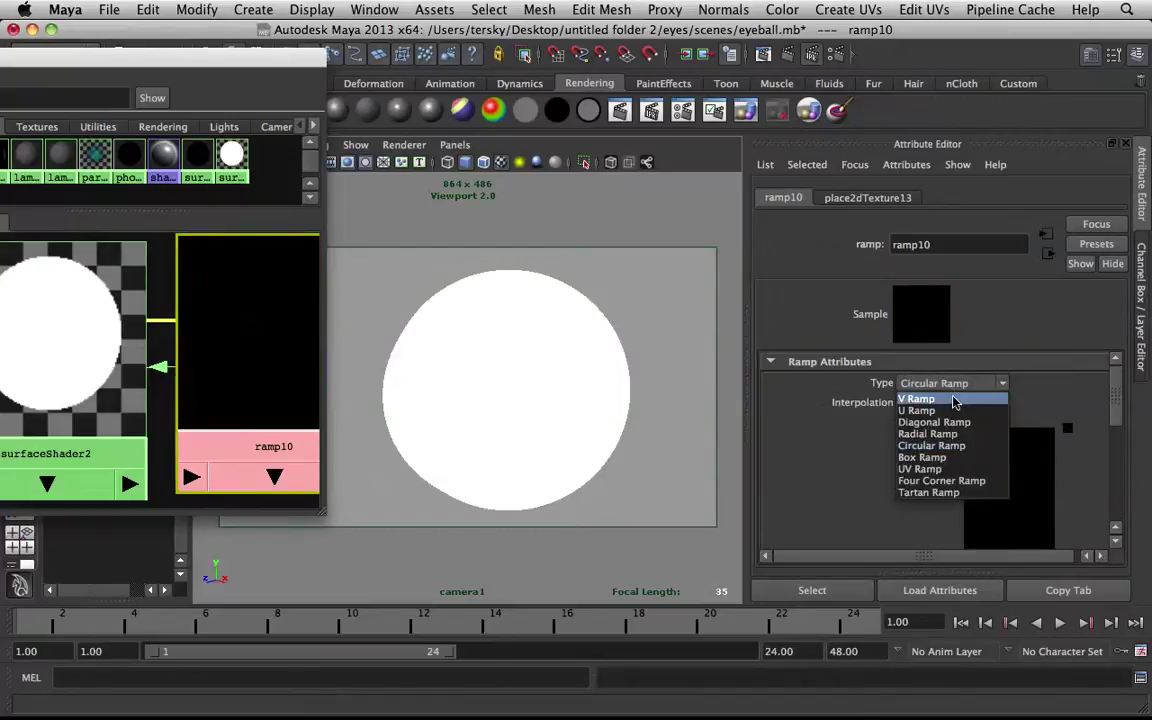
left_click(953, 400)
scroll(946, 442, "down", 2)
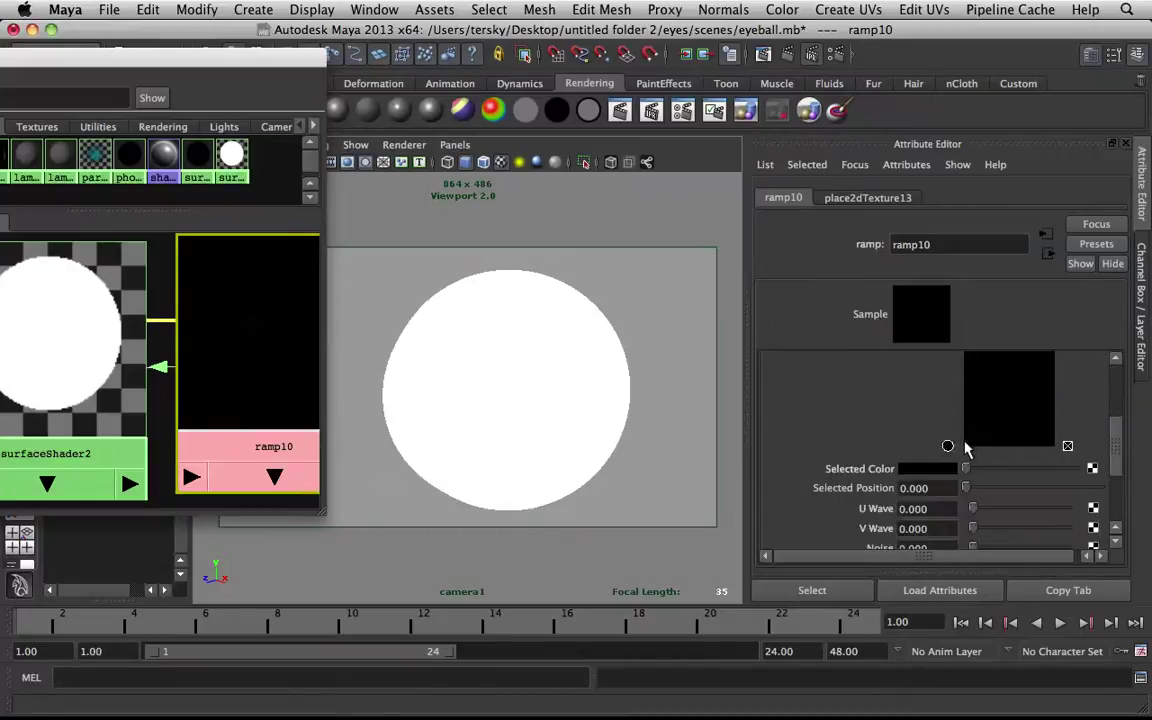
left_click_drag(968, 468, 1041, 468)
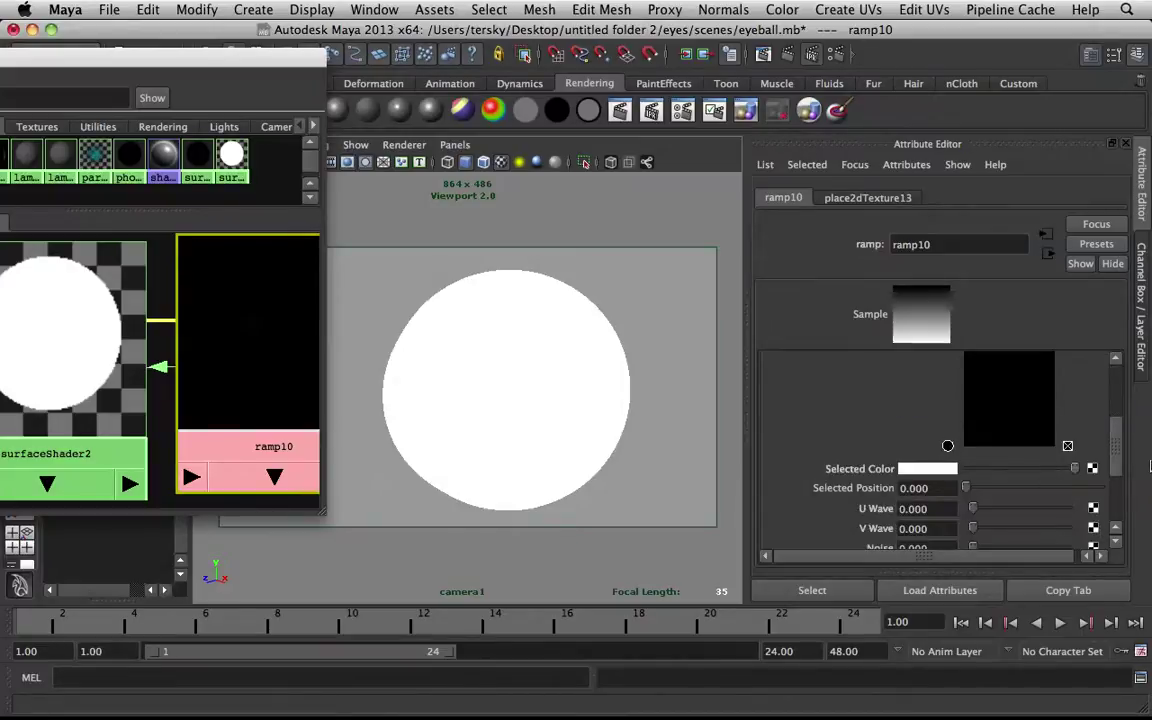
left_click_drag(948, 447, 938, 478)
scroll(951, 380, "up", 3)
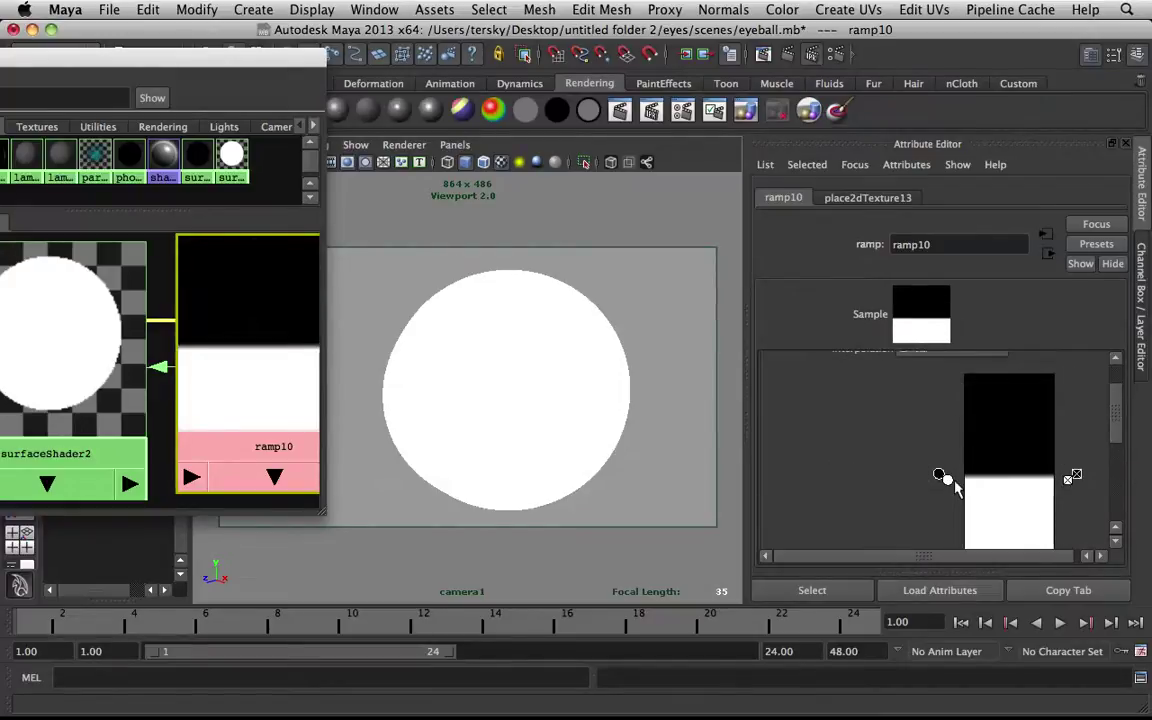
left_click_drag(946, 479, 948, 521)
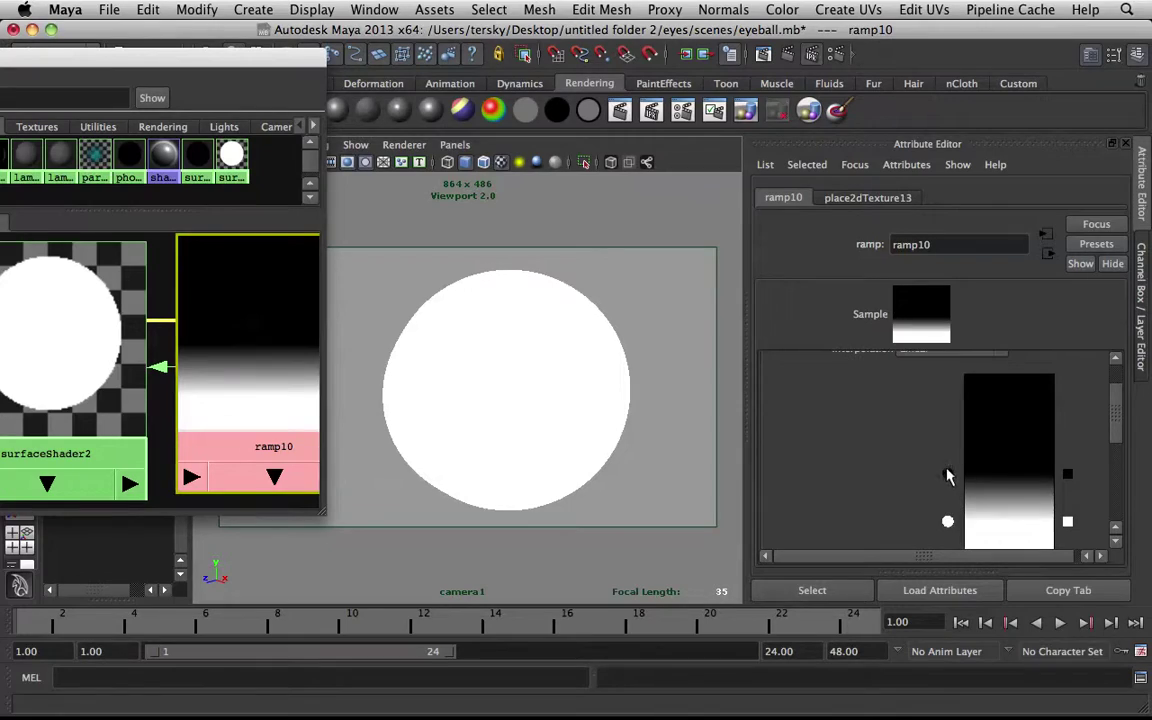
left_click_drag(948, 476, 942, 520)
key("F3")
key("F3")
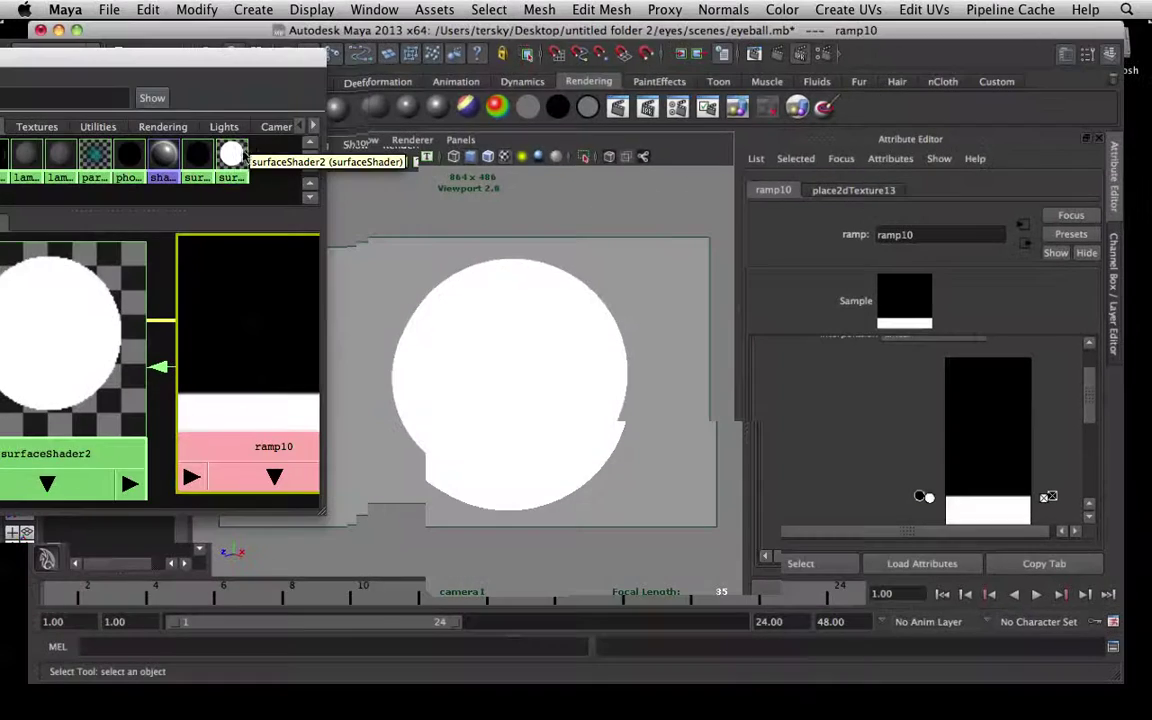
left_click_drag(221, 71, 317, 151)
left_click_drag(745, 30, 730, 30)
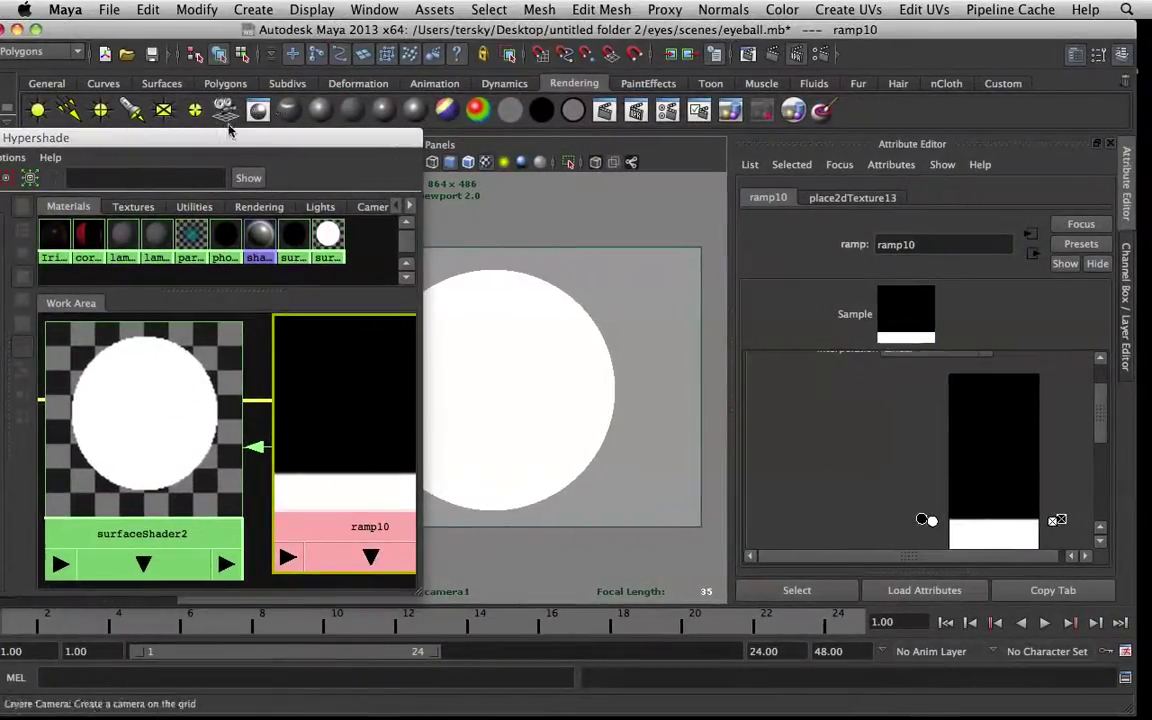
left_click_drag(246, 138, 151, 148)
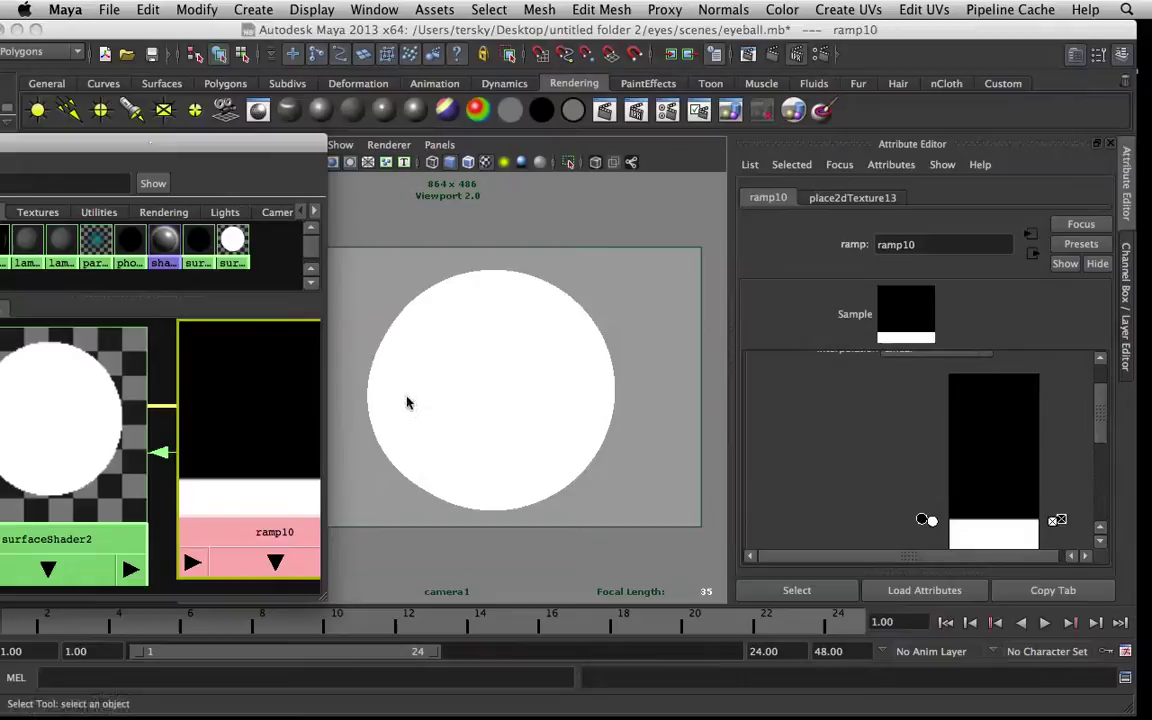
Assign the sphere a lambert3 with white Color and Ambient Color, transparency driven by ramp10.
left_click(484, 379)
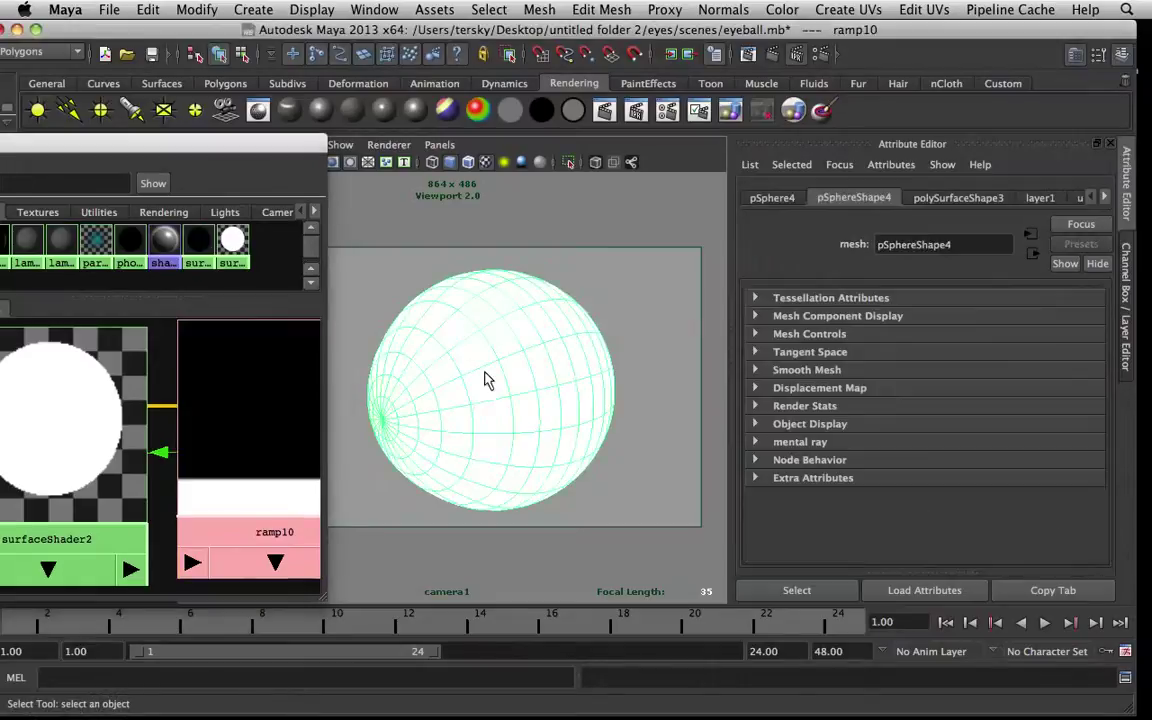
left_click(289, 110)
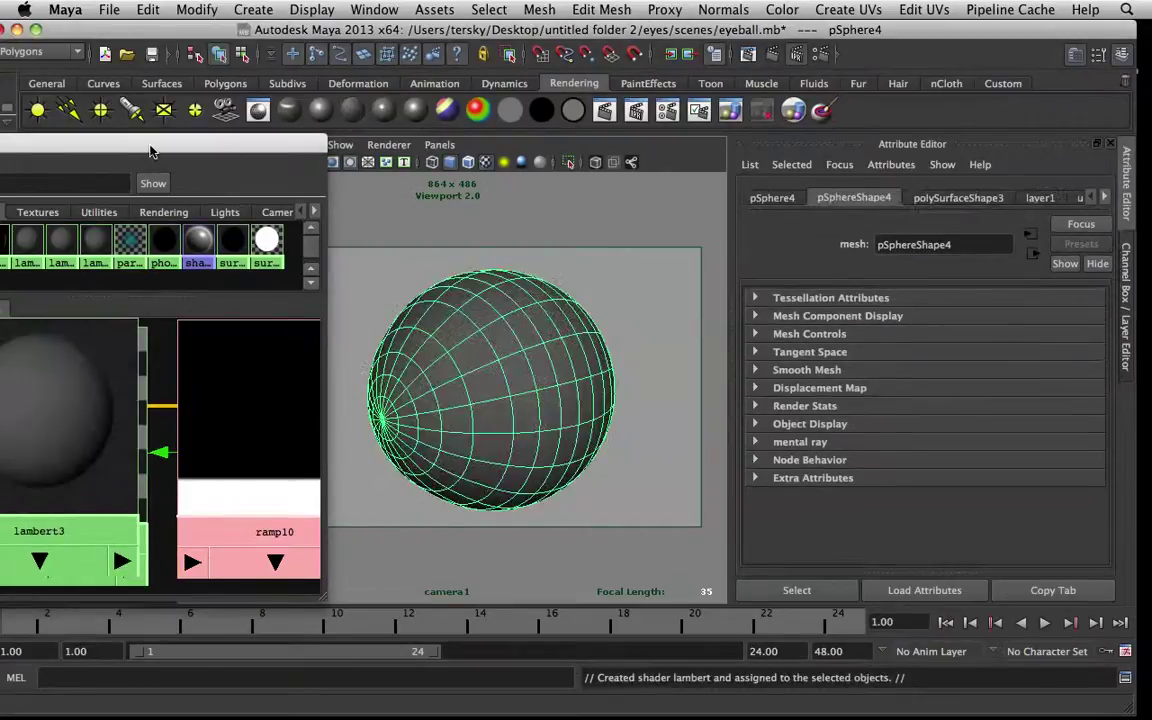
left_click_drag(112, 143, 228, 120)
left_click_drag(167, 398, 141, 468)
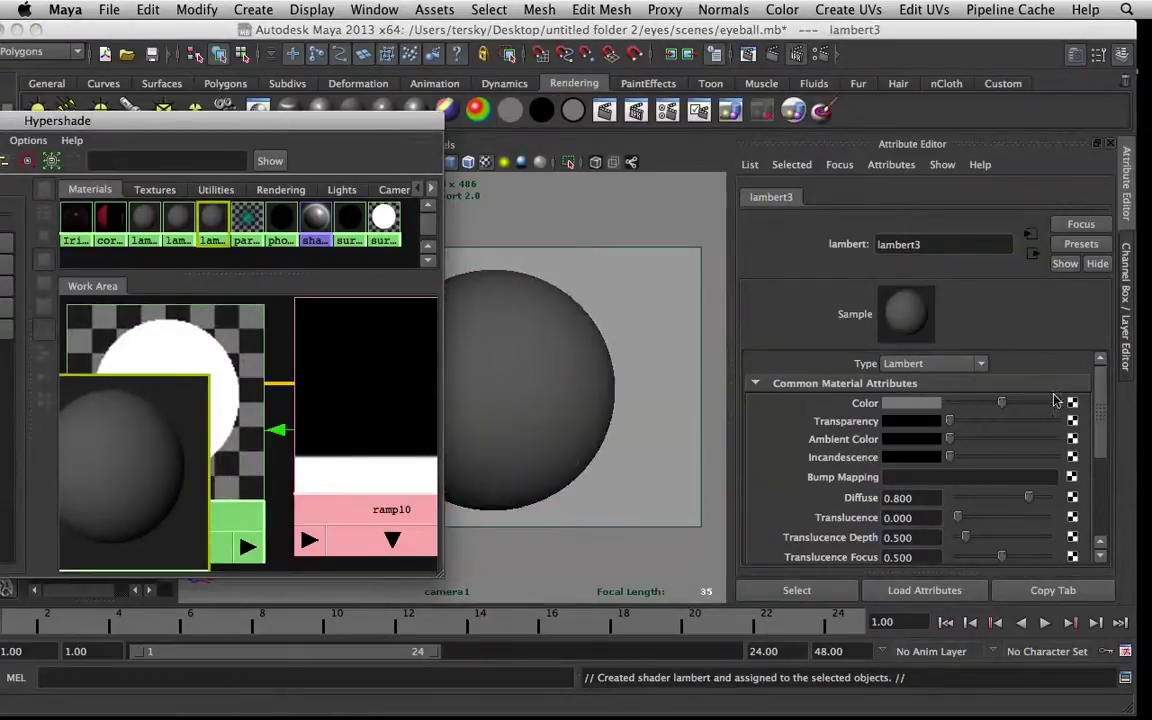
left_click_drag(1027, 408, 1148, 397)
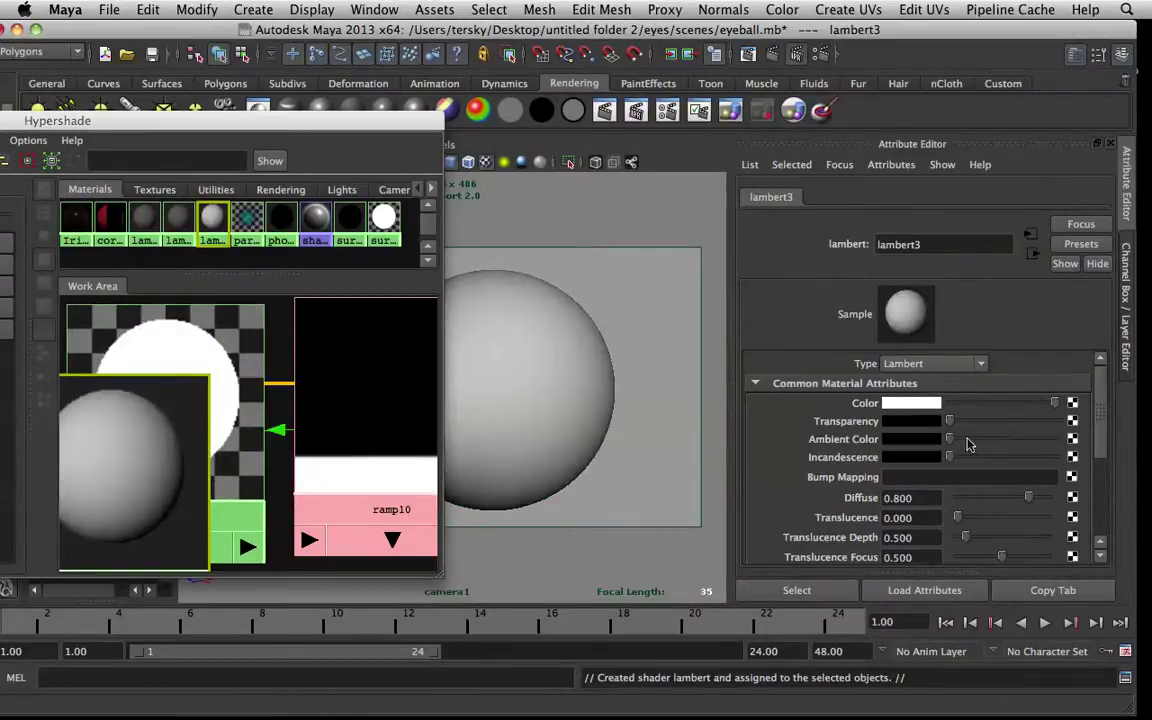
left_click_drag(958, 440, 1148, 430)
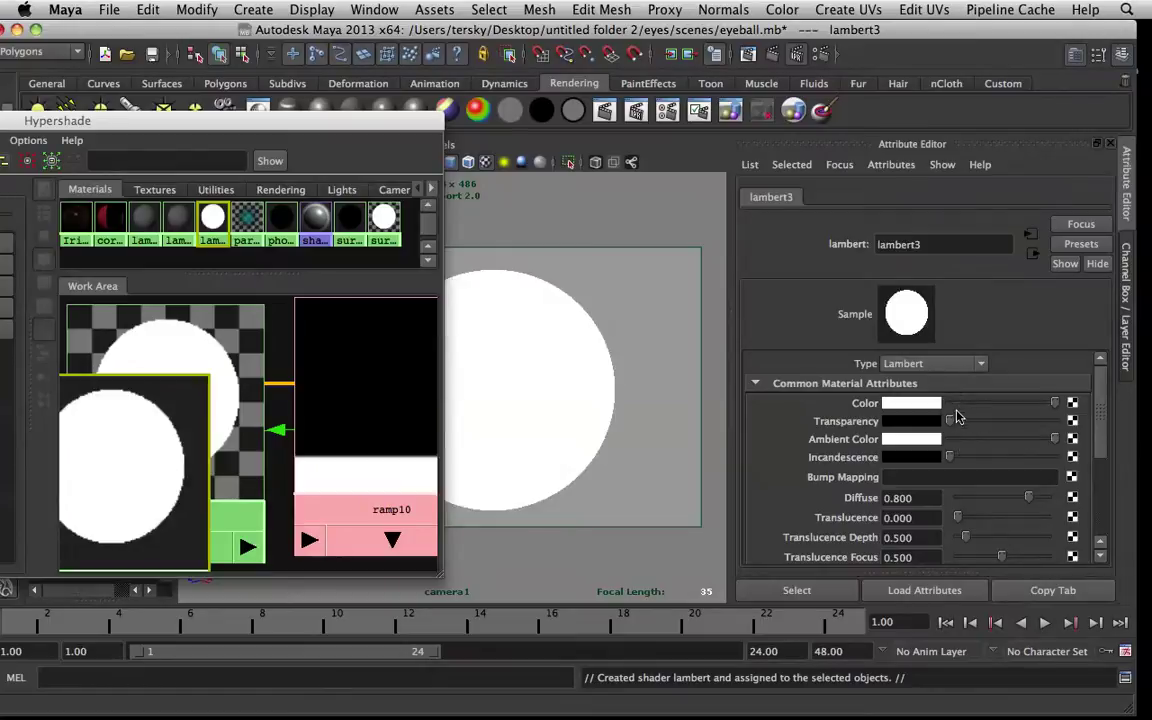
middle_click_drag(365, 372, 866, 425)
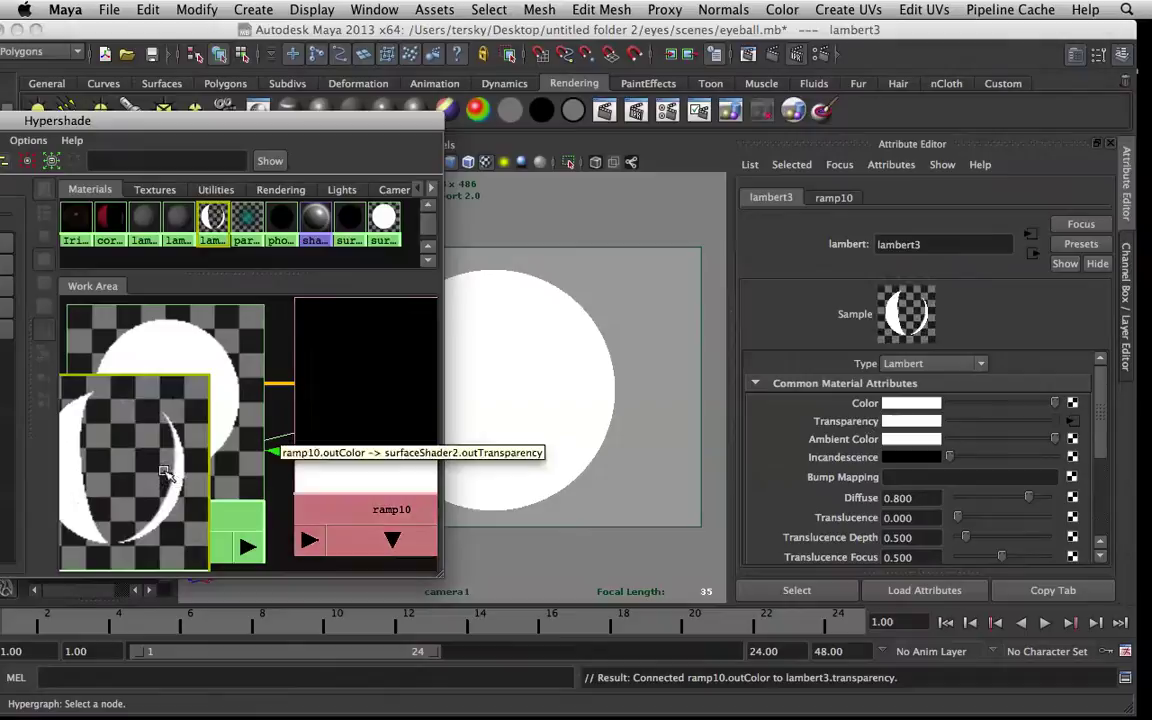
right_click_drag(156, 461, 142, 426)
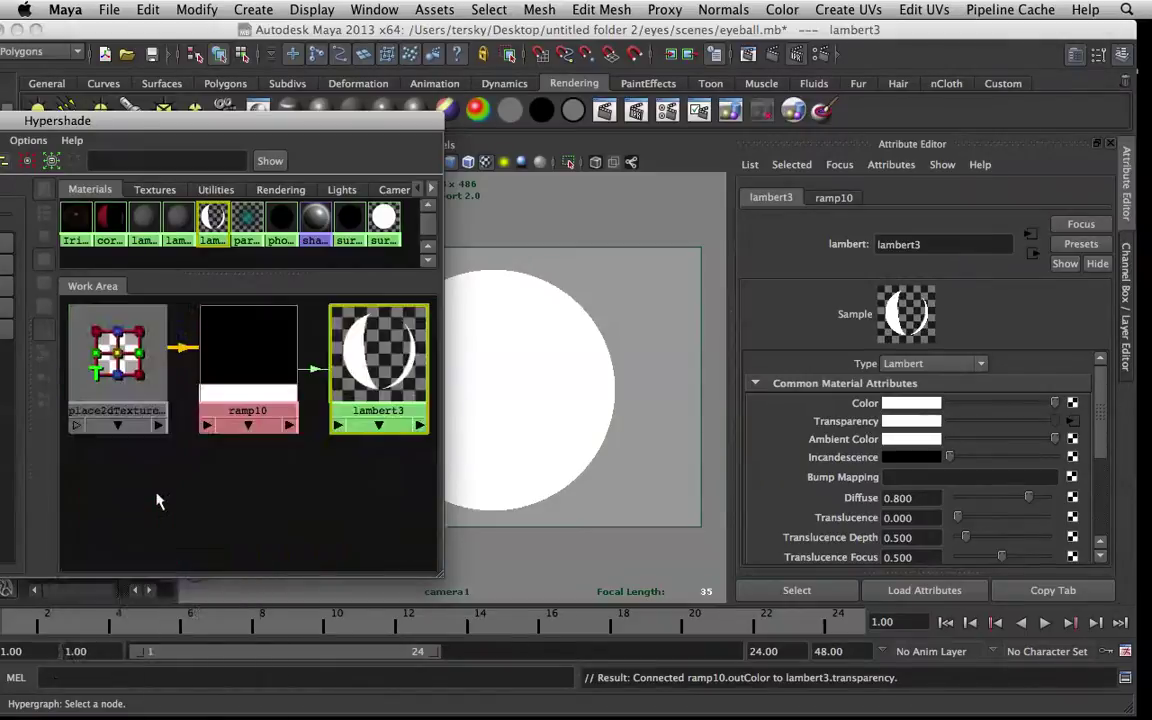
left_click_drag(320, 121, 151, 78)
Set lambert3's Ambient Color back to black.
left_click(77, 330)
scroll(530, 346, "down", 3)
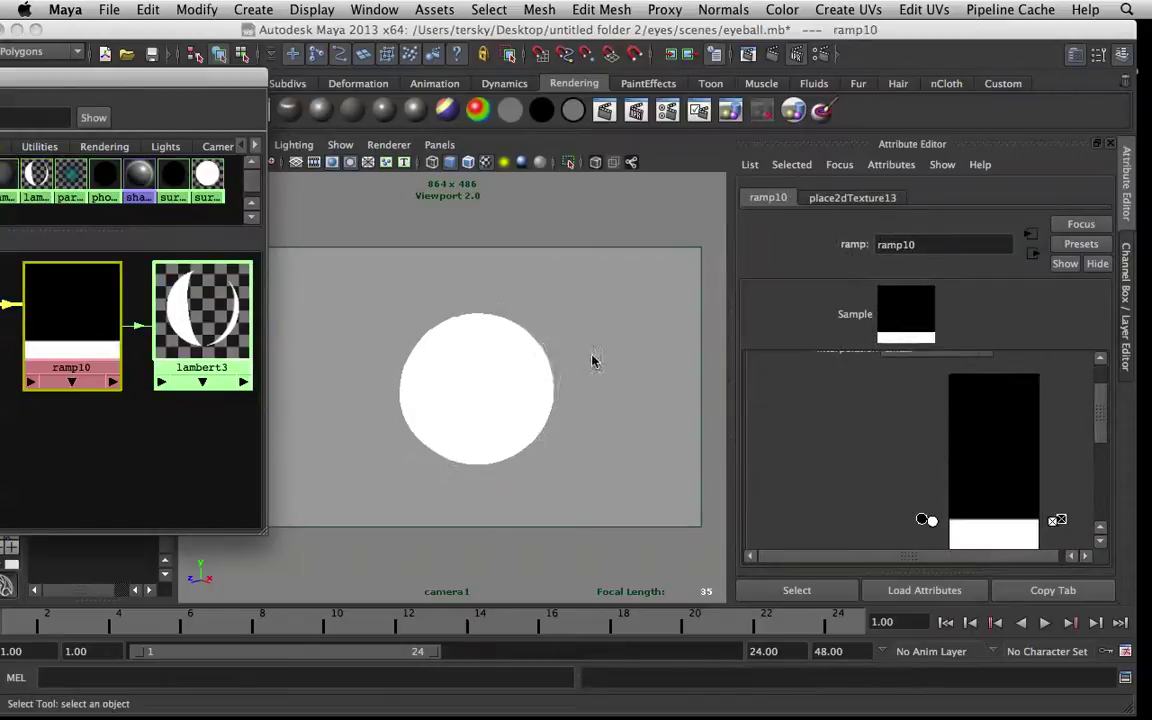
mouse_move(453, 369)
left_mouse_down("alt")
mouse_move(617, 334)
mouse_move(476, 324)
mouse_move(447, 362)
left_mouse_up("alt")
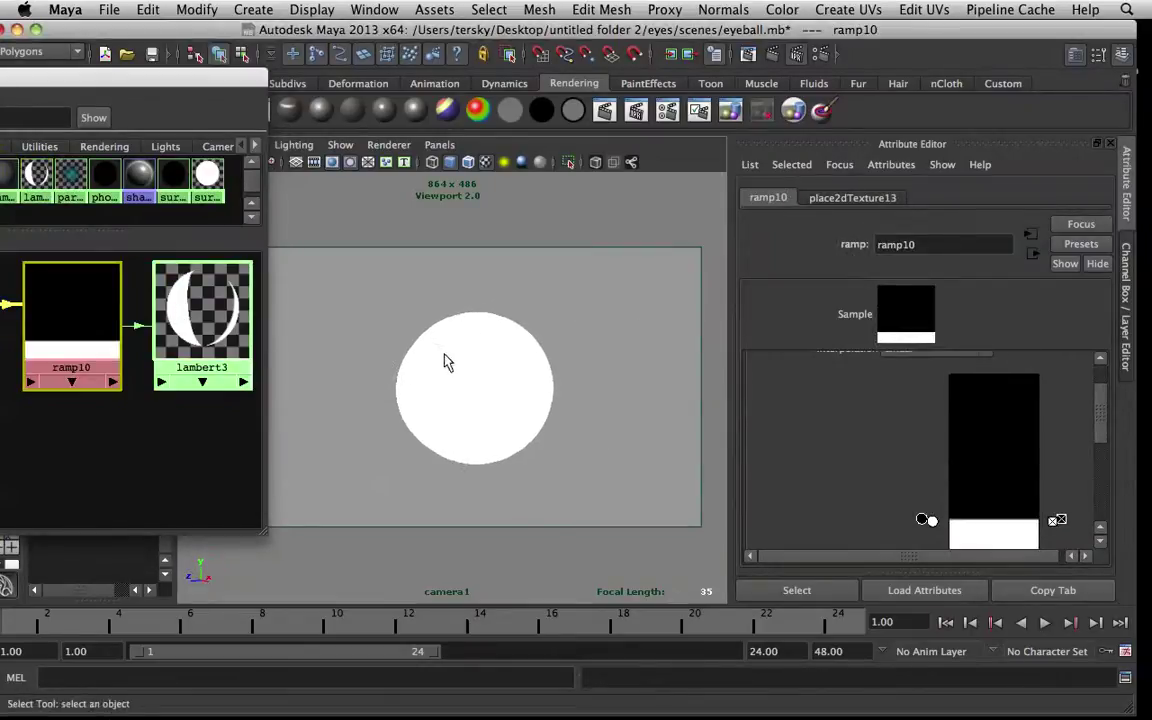
left_click(190, 325)
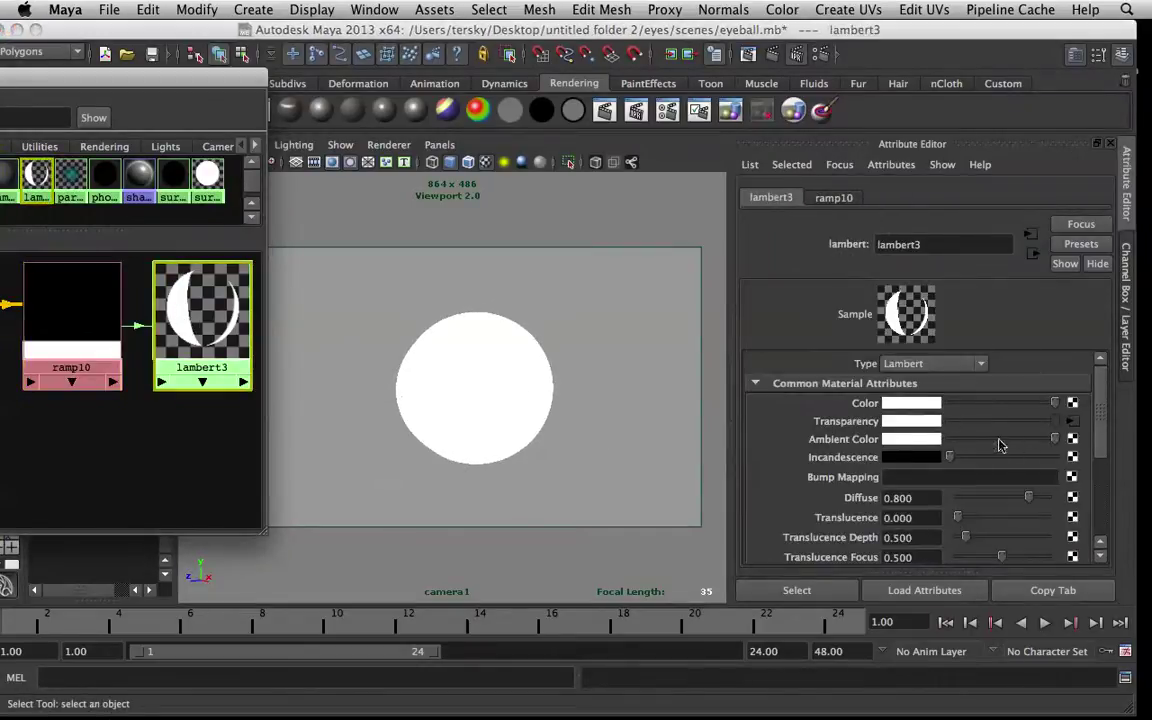
left_click_drag(1000, 442, 855, 442)
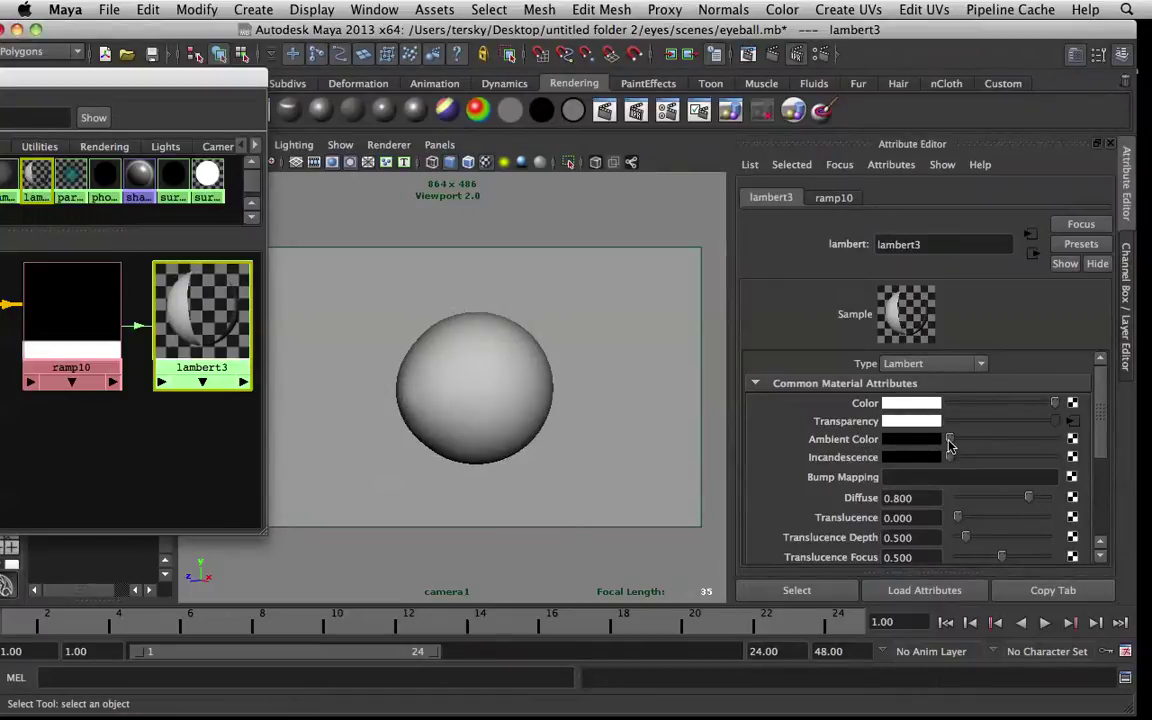
scroll(597, 400, "up", 3)
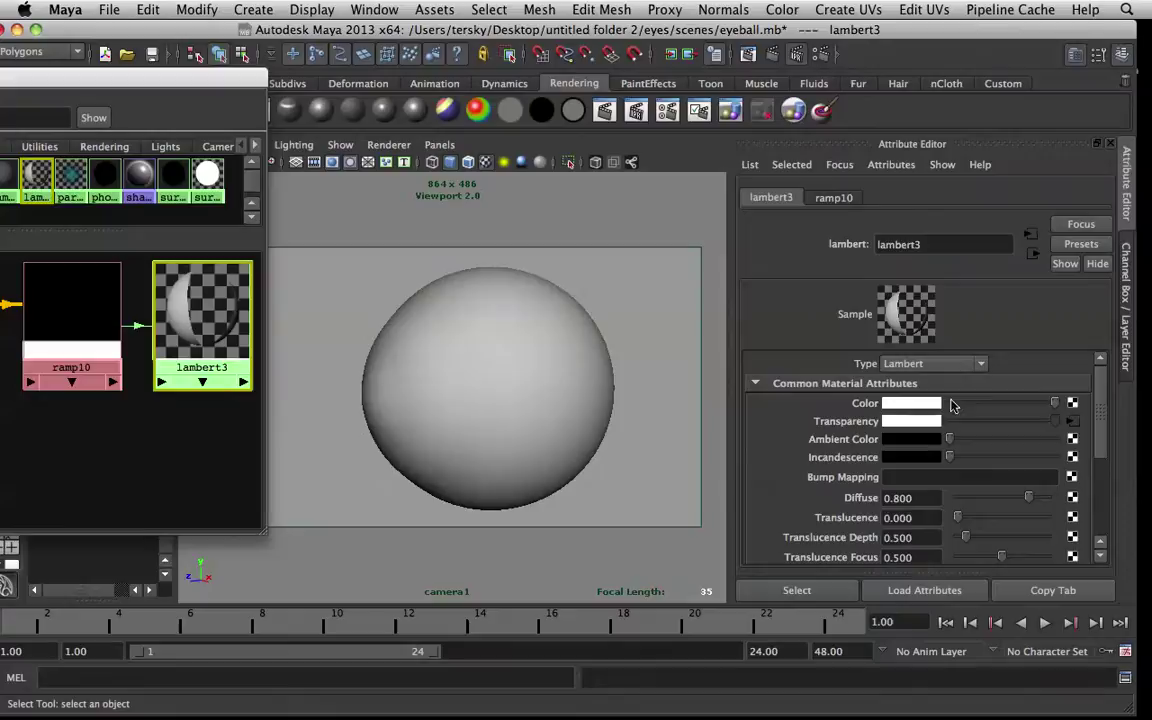
mouse_move(950, 439)
left_mouse_down()
mouse_move(990, 440)
mouse_move(940, 443)
mouse_move(1041, 437)
mouse_move(932, 438)
left_mouse_up()
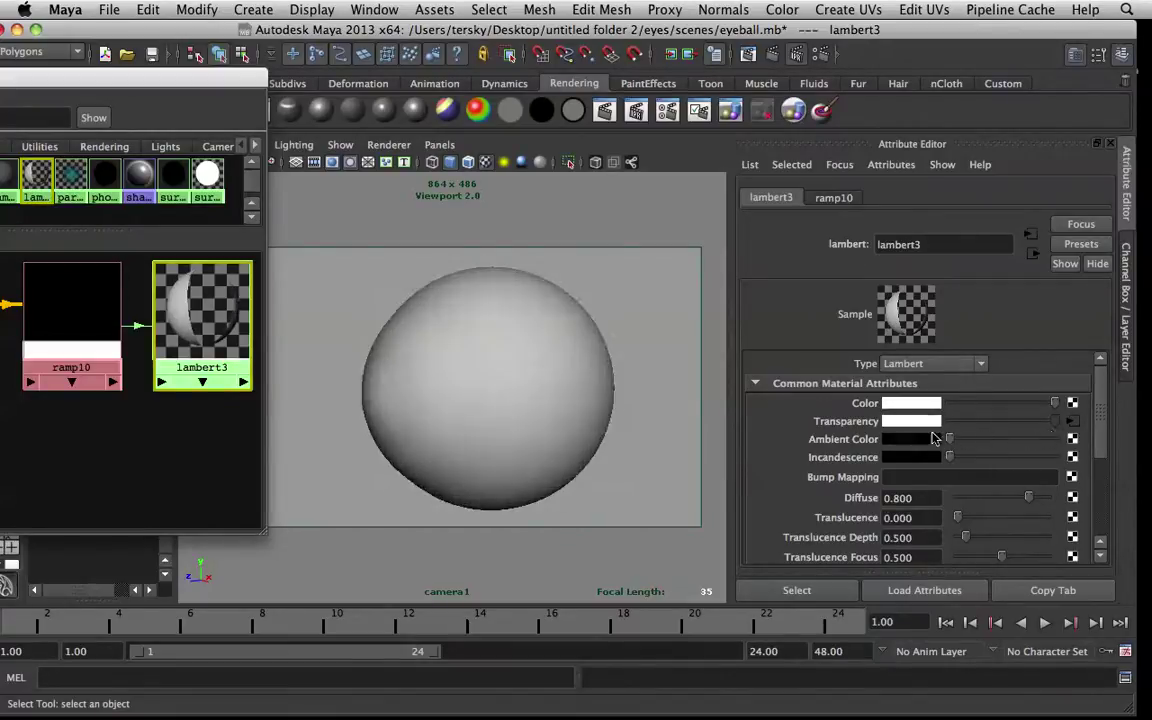
Move ramp10's colour stops until it is nearly all white with a thin black top.
left_click(75, 324)
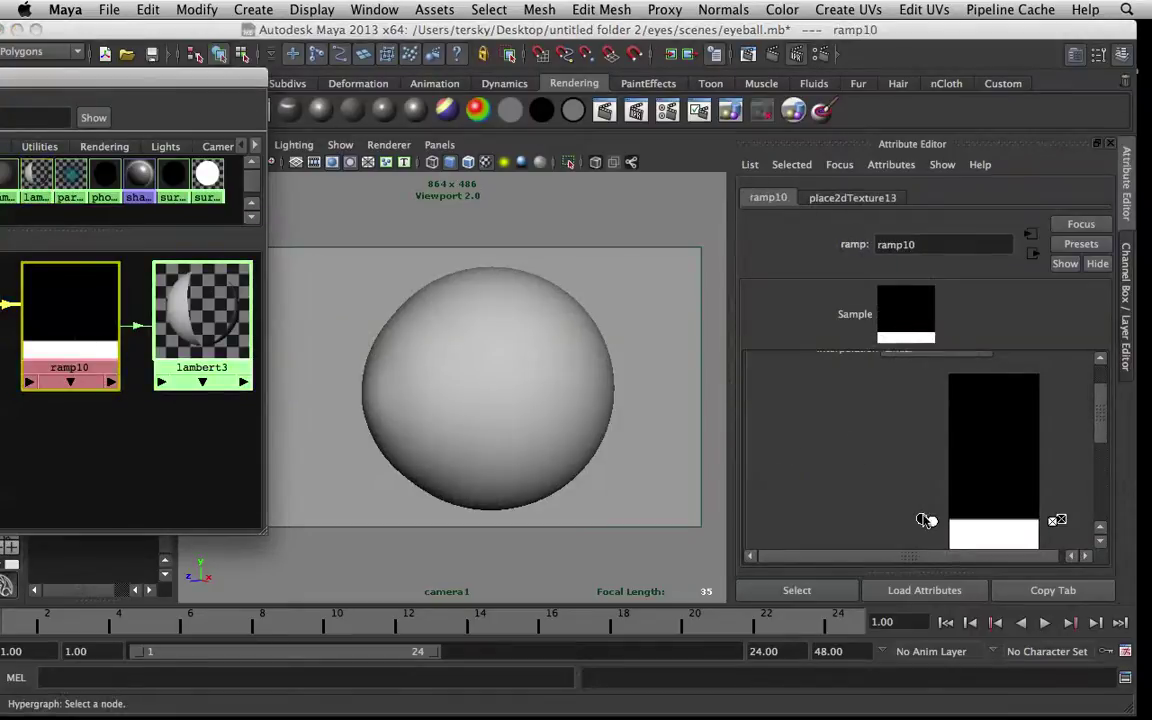
left_click_drag(926, 520, 931, 421)
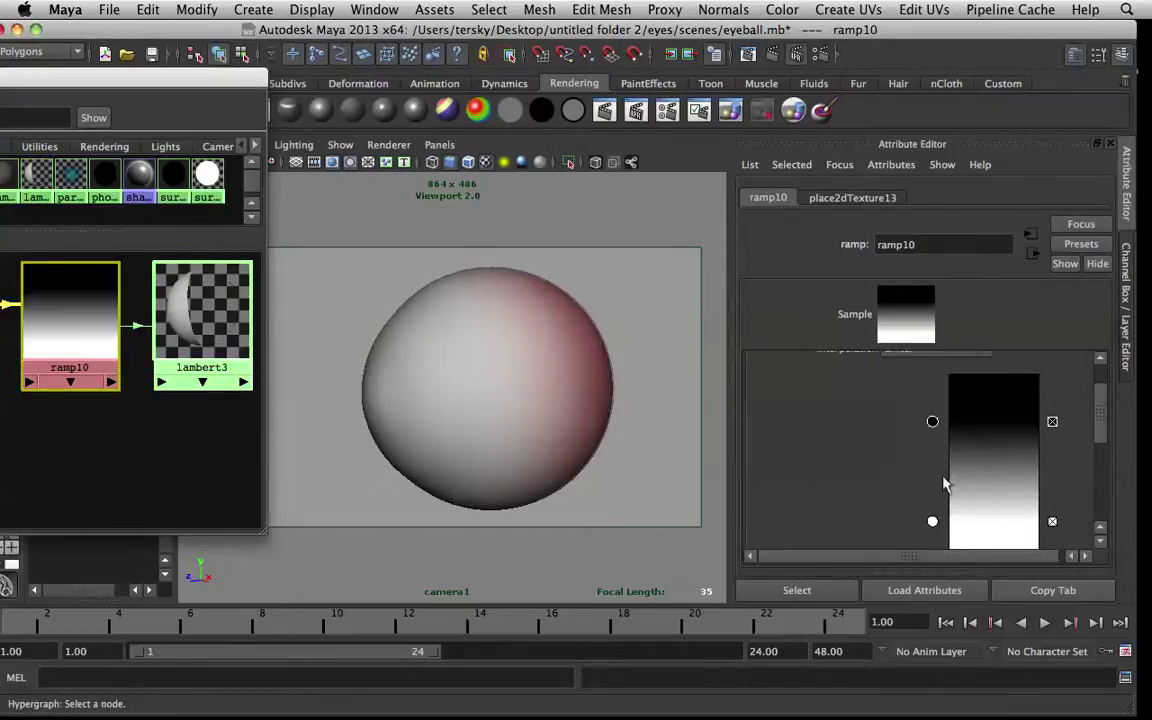
left_click_drag(933, 521, 1058, 439)
left_click(190, 283)
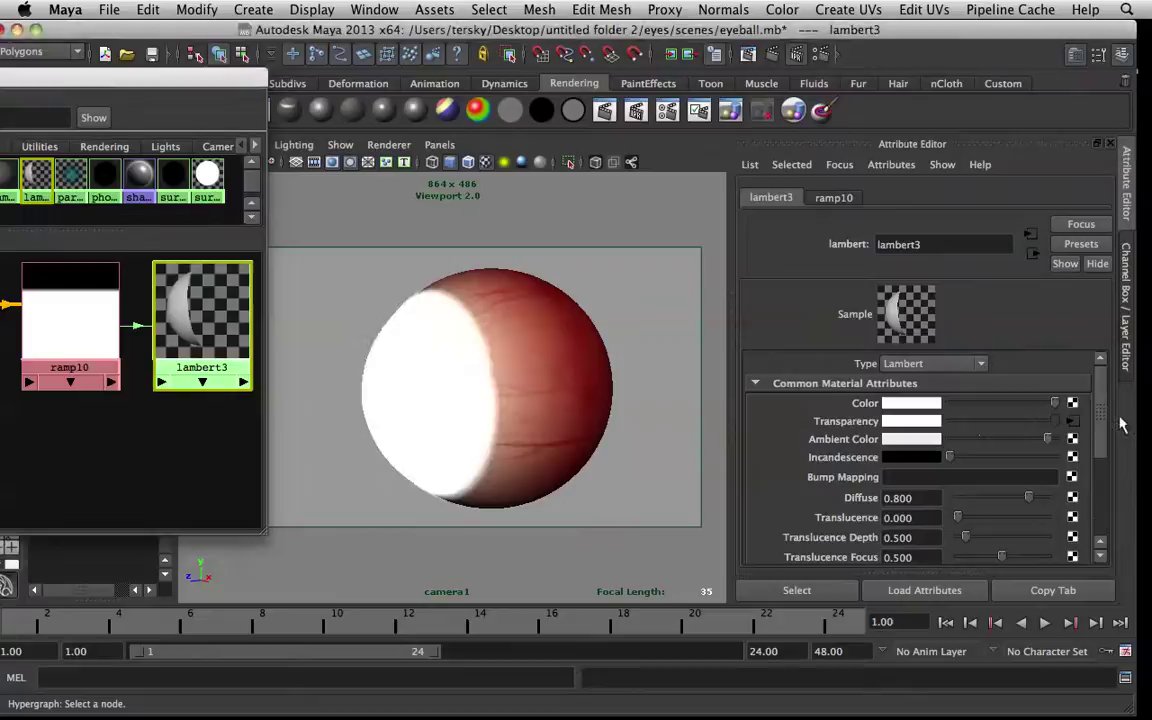
left_click(88, 310)
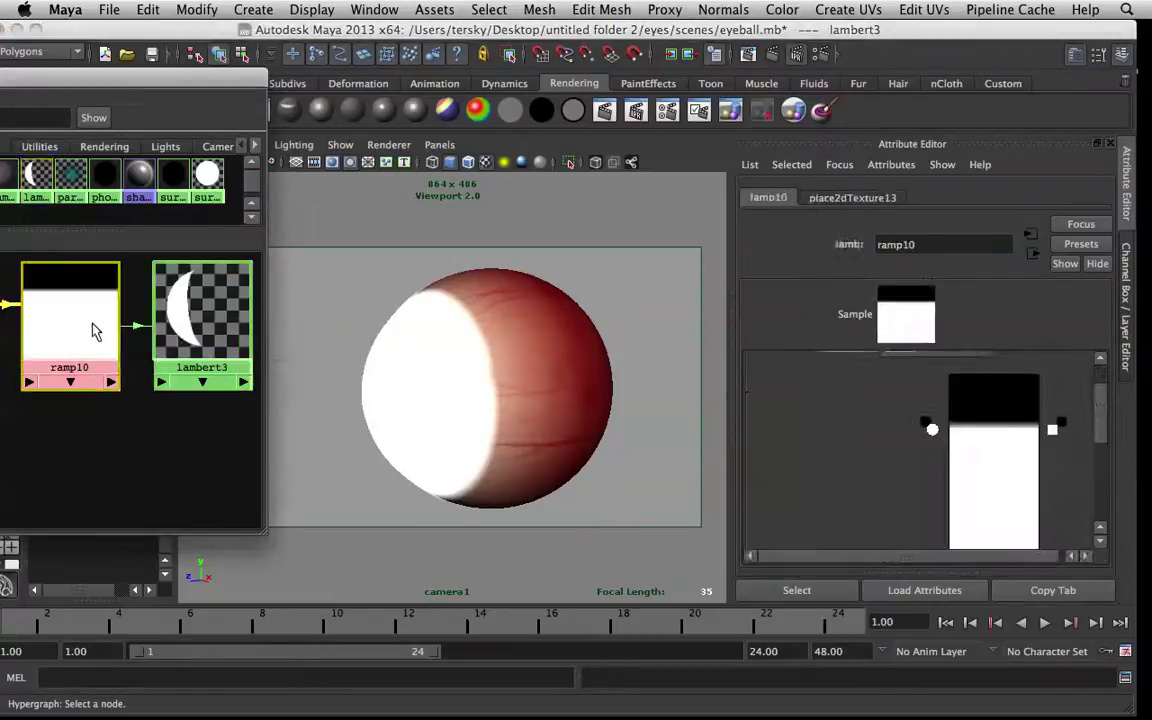
left_click_drag(925, 427, 928, 390)
left_click_drag(530, 385, 600, 390, "alt")
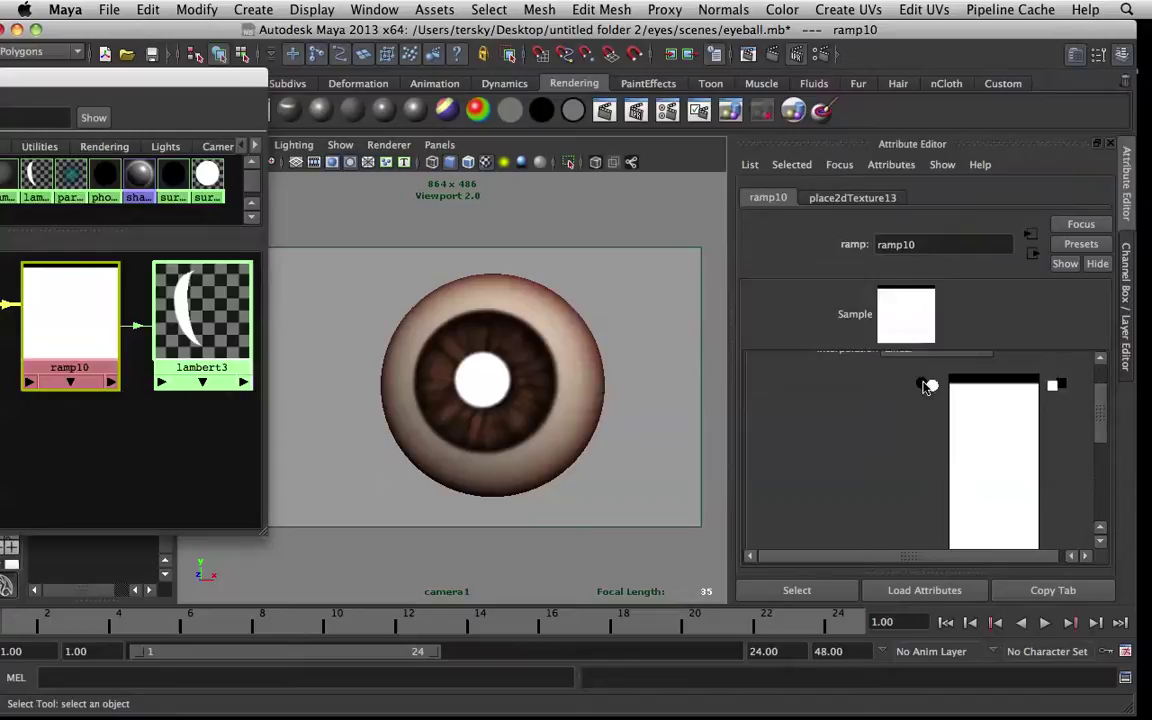
mouse_move(928, 387)
left_mouse_down()
mouse_move(920, 378)
mouse_move(927, 384)
left_mouse_up()
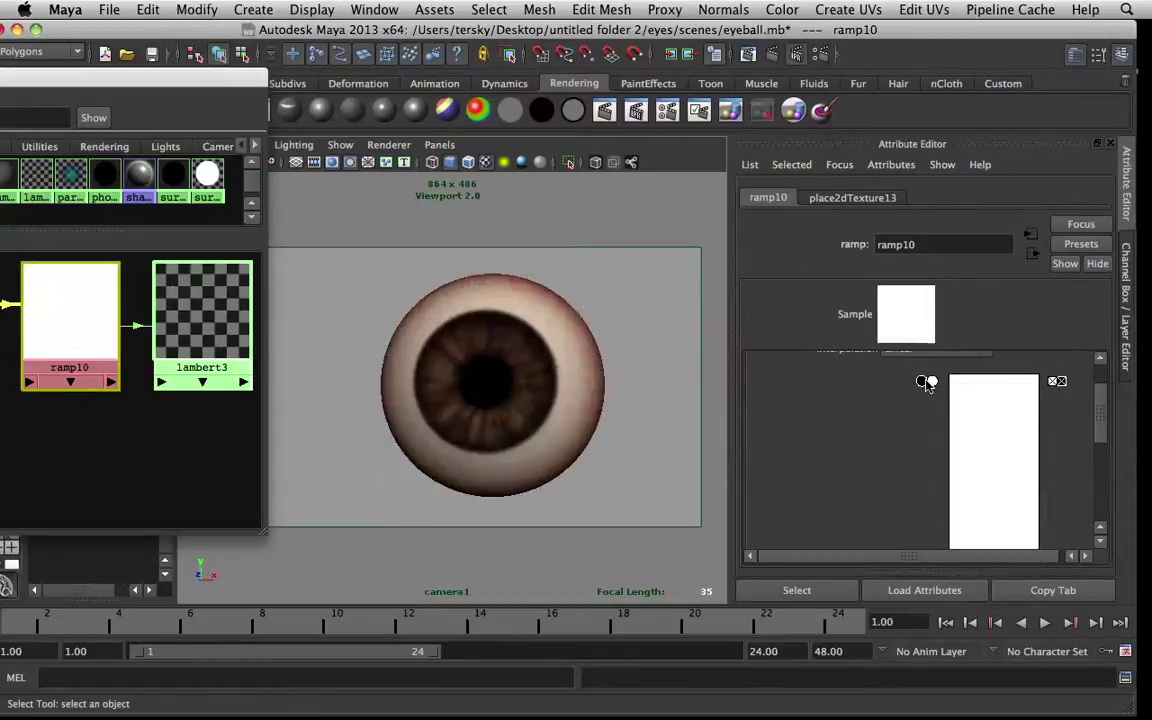
Try rotating the eyeball so the iris faces left, then undo the rotation.
left_click(580, 400)
key("e")
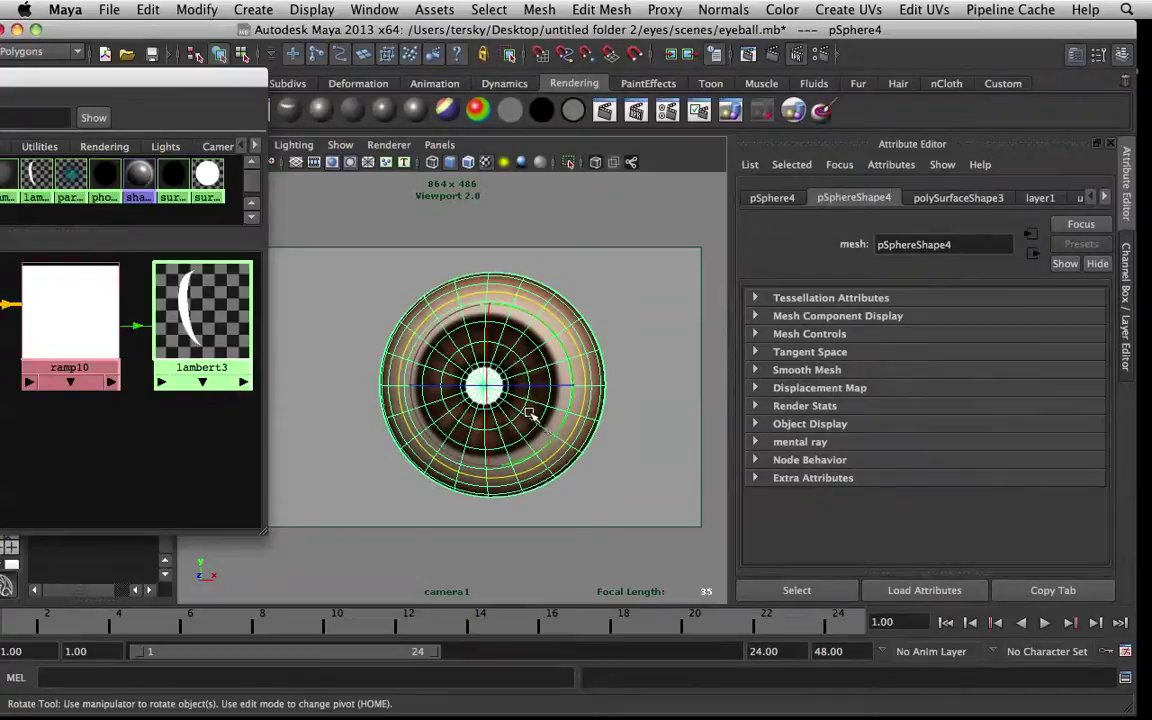
left_click_drag(548, 415, 352, 330)
left_click(615, 332)
left_click(456, 343)
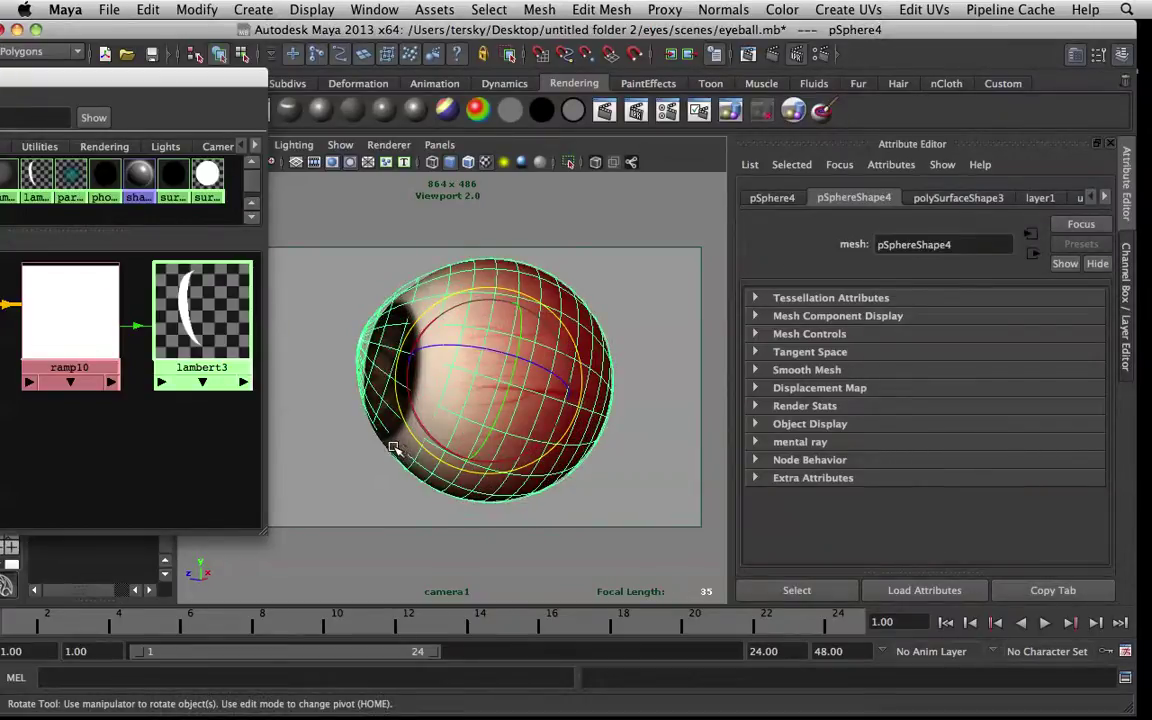
left_click_drag(394, 446, 452, 327, "alt")
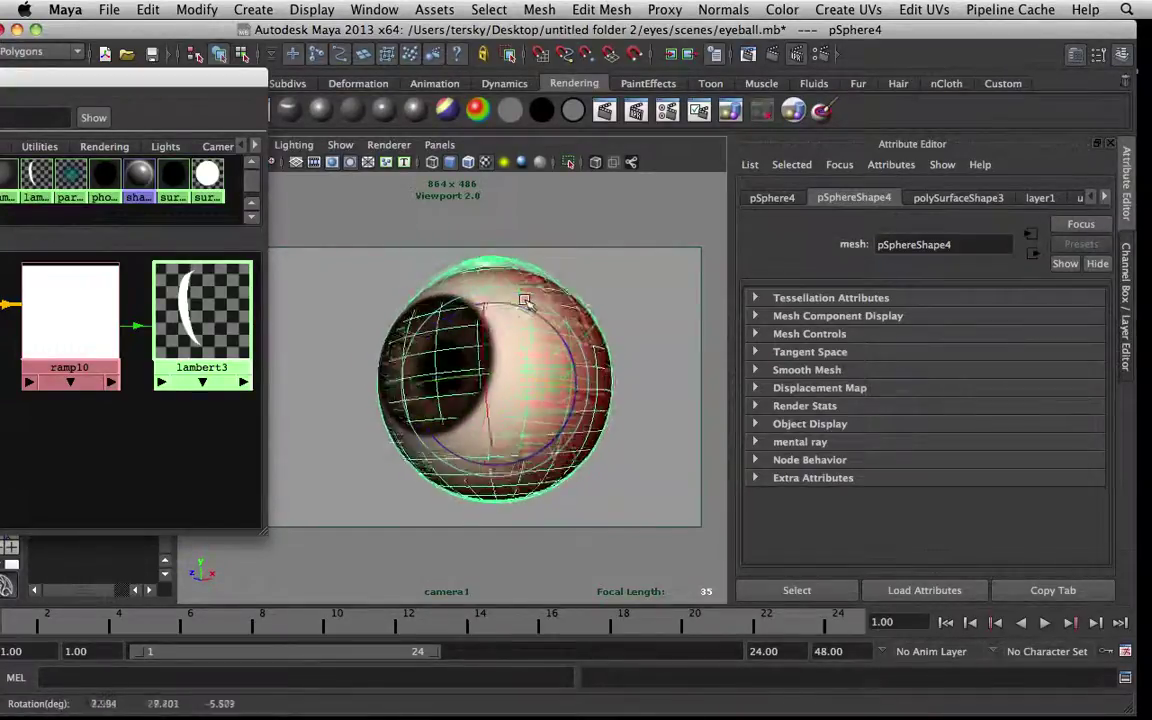
left_click_drag(549, 322, 512, 293, "alt")
key("z")
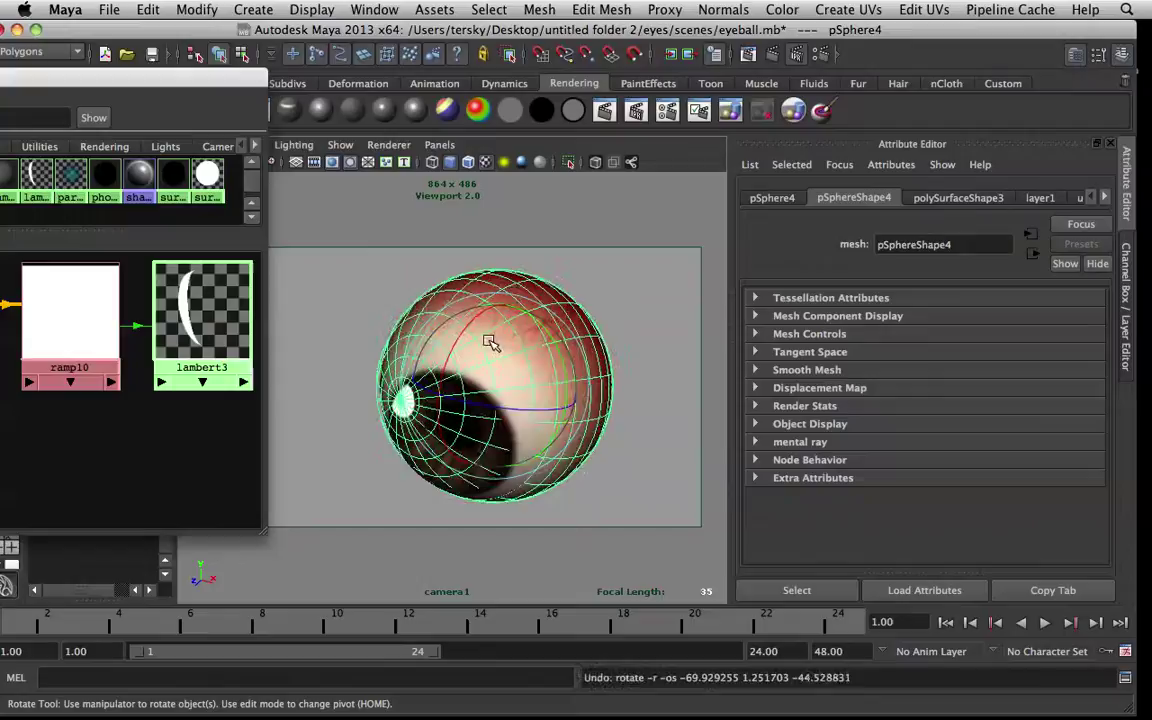
key("z")
key("z")
key("z")
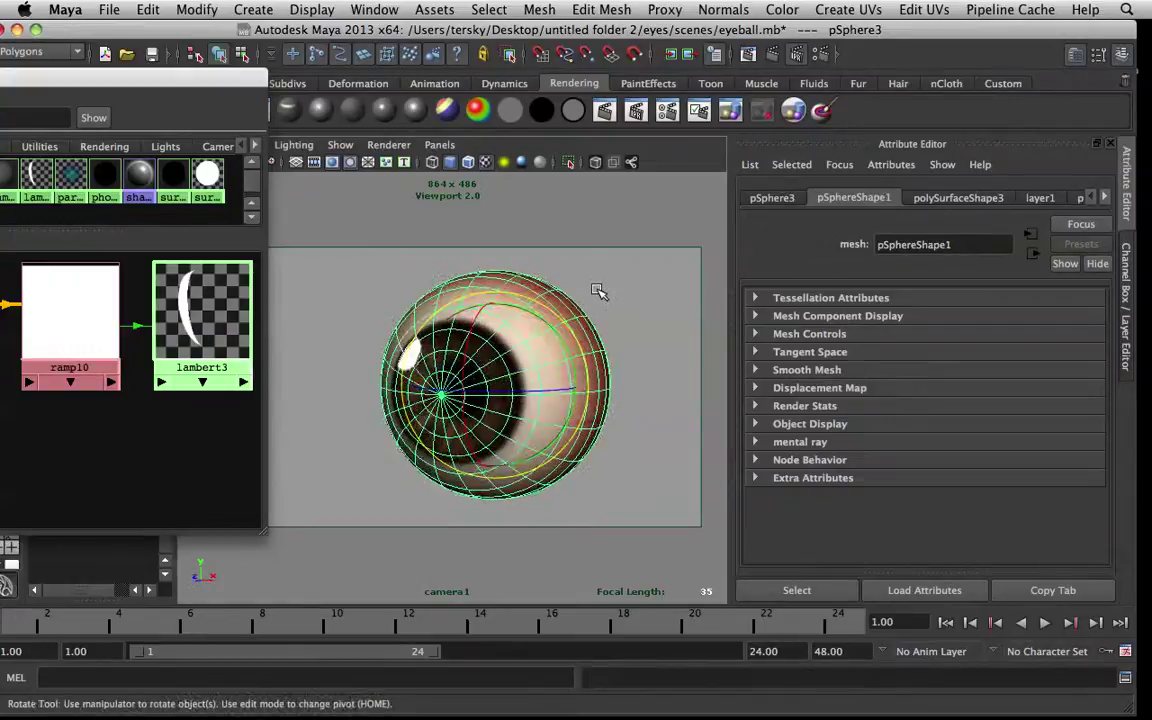
left_click(598, 291)
left_click_drag(598, 291, 522, 324, "alt")
Reverse ramp10's black and white bands so the eye's white highlight grows.
left_click(533, 351)
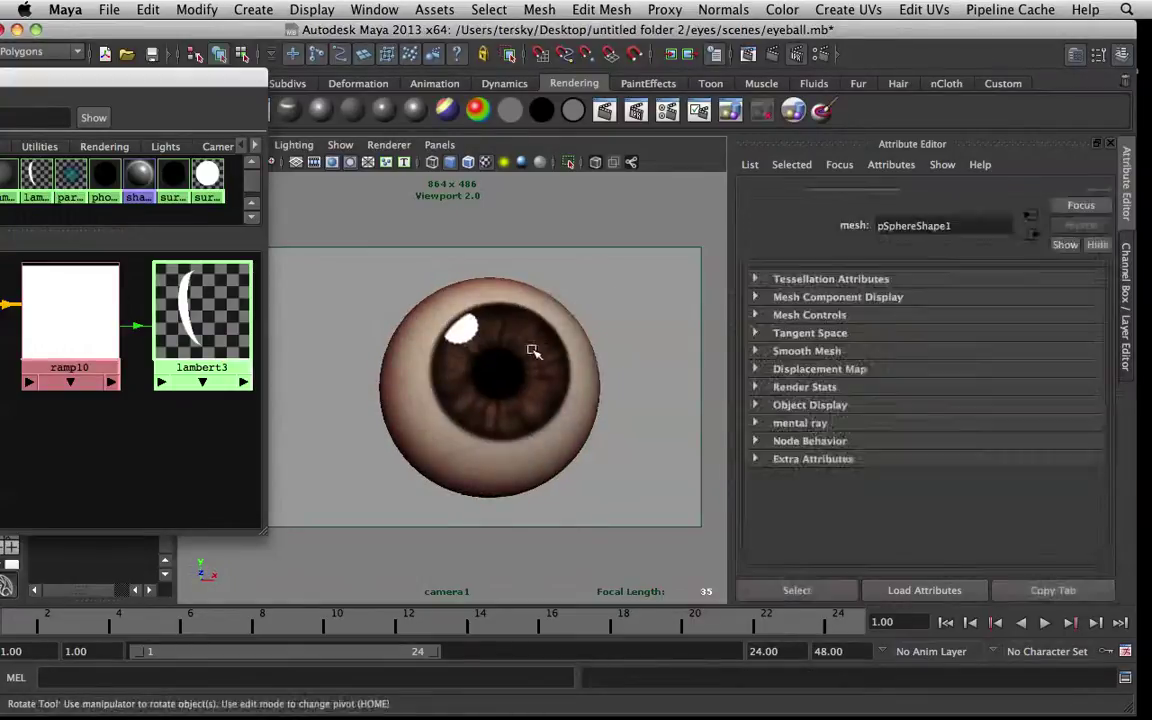
left_click(40, 300)
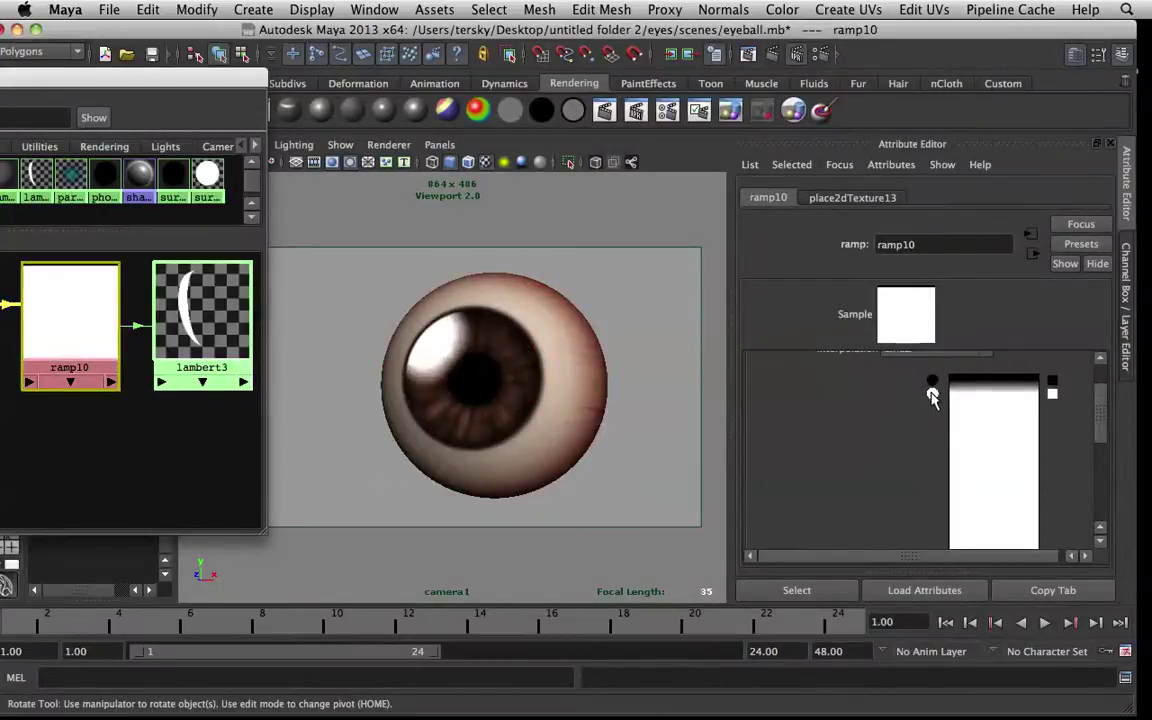
left_click_drag(930, 384, 929, 386)
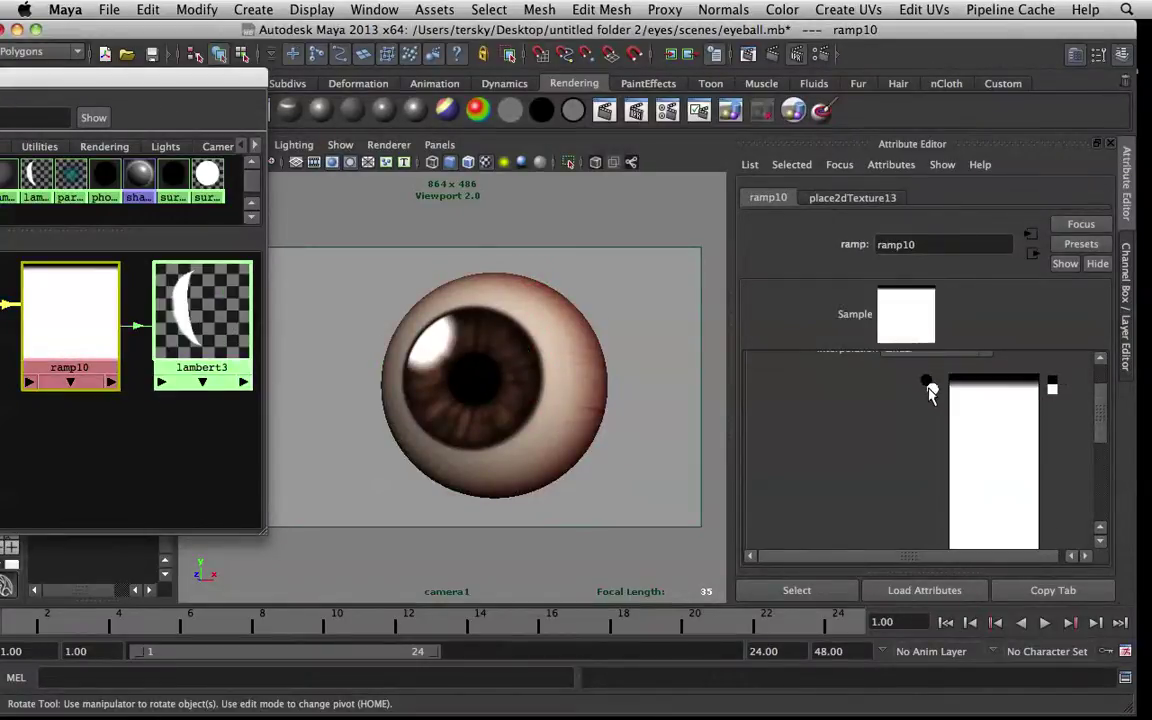
Assign a new Lambert material, lambert4, to the outer sphere pSphere4.
left_click(462, 326)
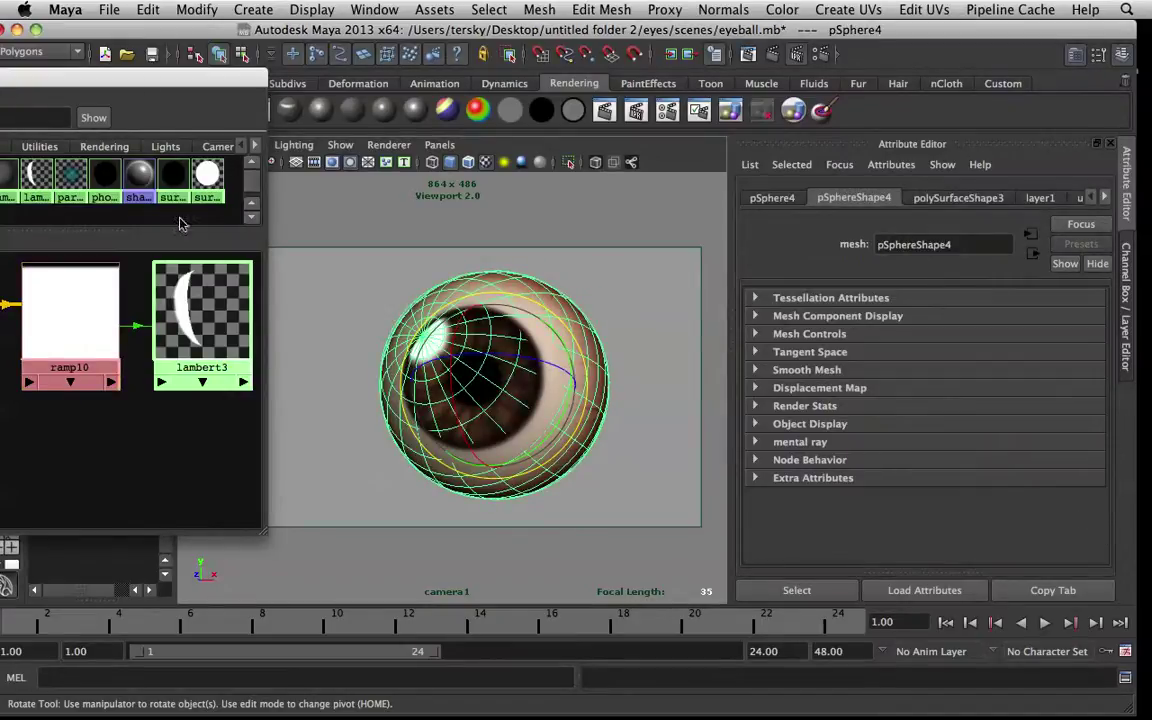
left_click_drag(100, 75, 220, 77)
left_click(258, 102)
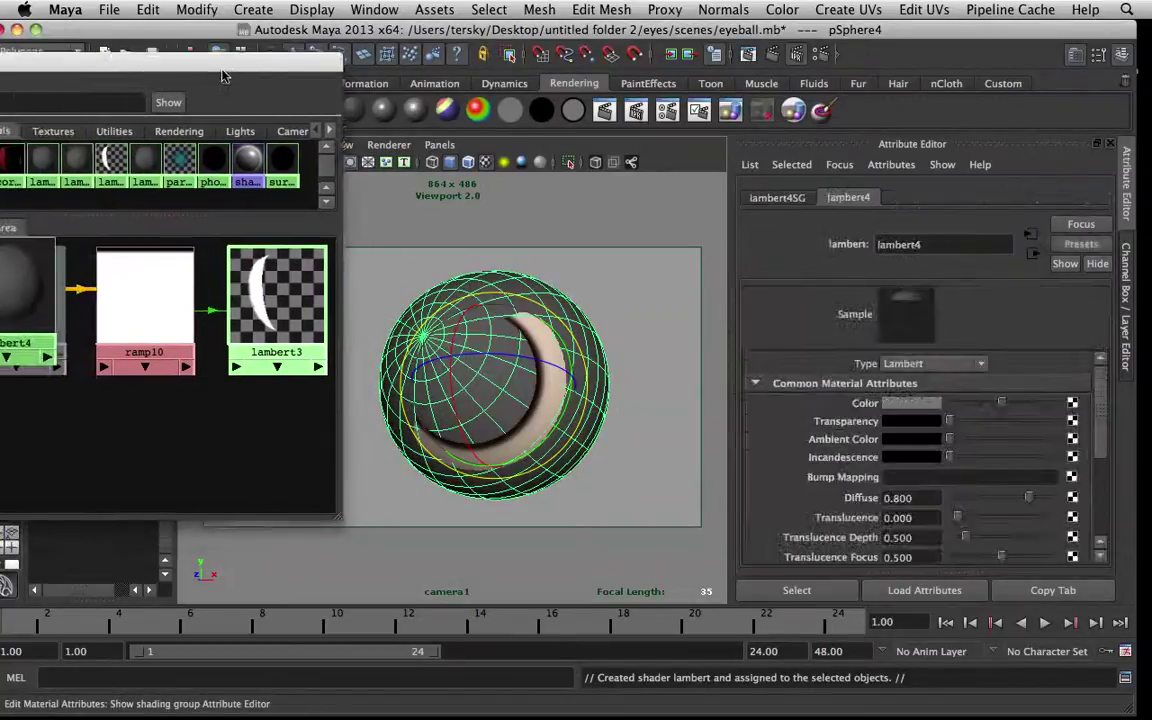
Zero pSphere4's Rotate X, Y and Z channels in the Channel Box.
left_click(1123, 290)
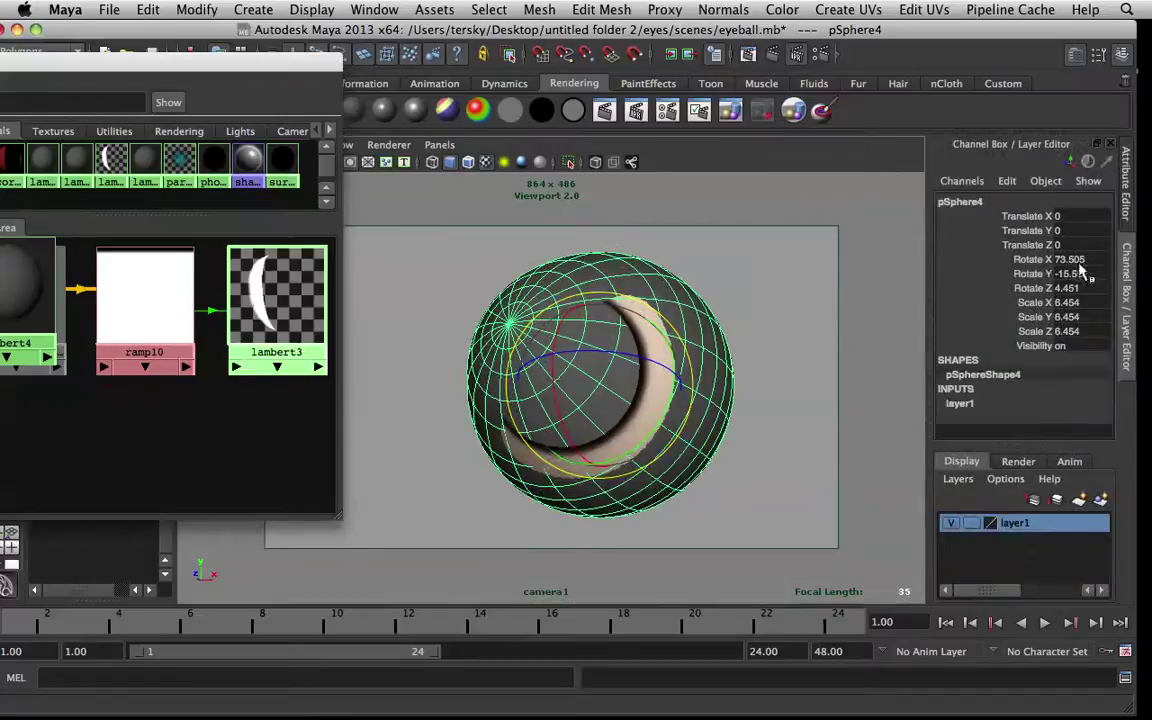
left_click_drag(1085, 301, 1085, 300)
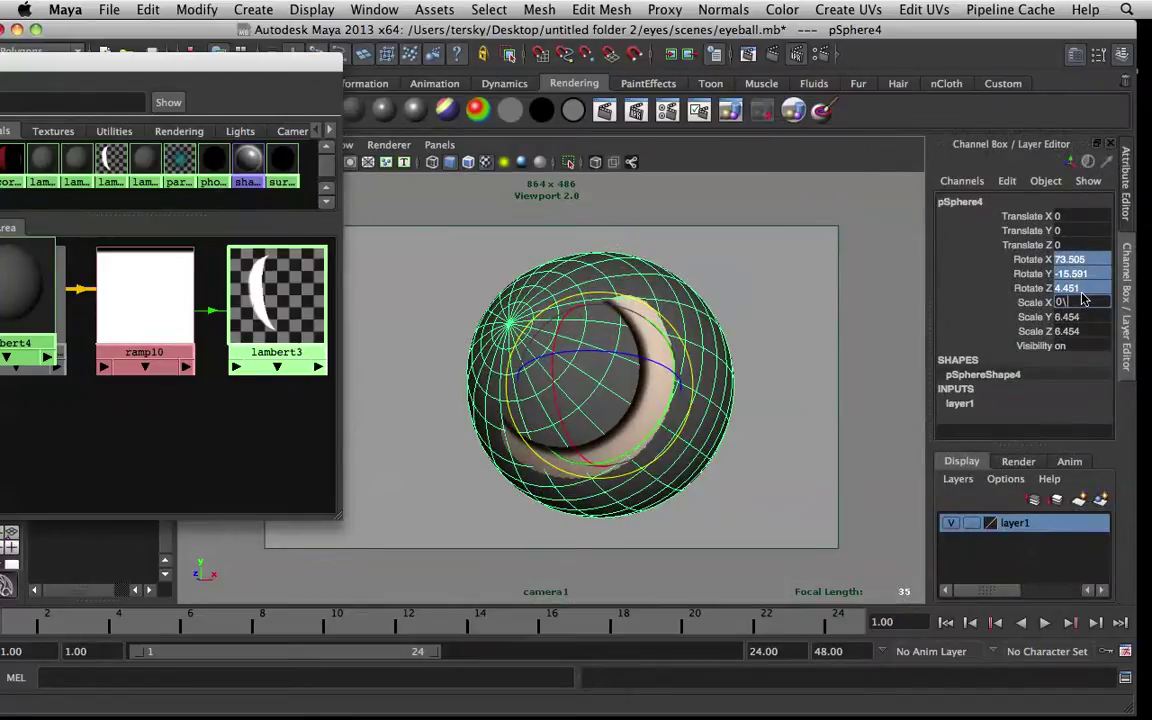
type("0")
key("Return")
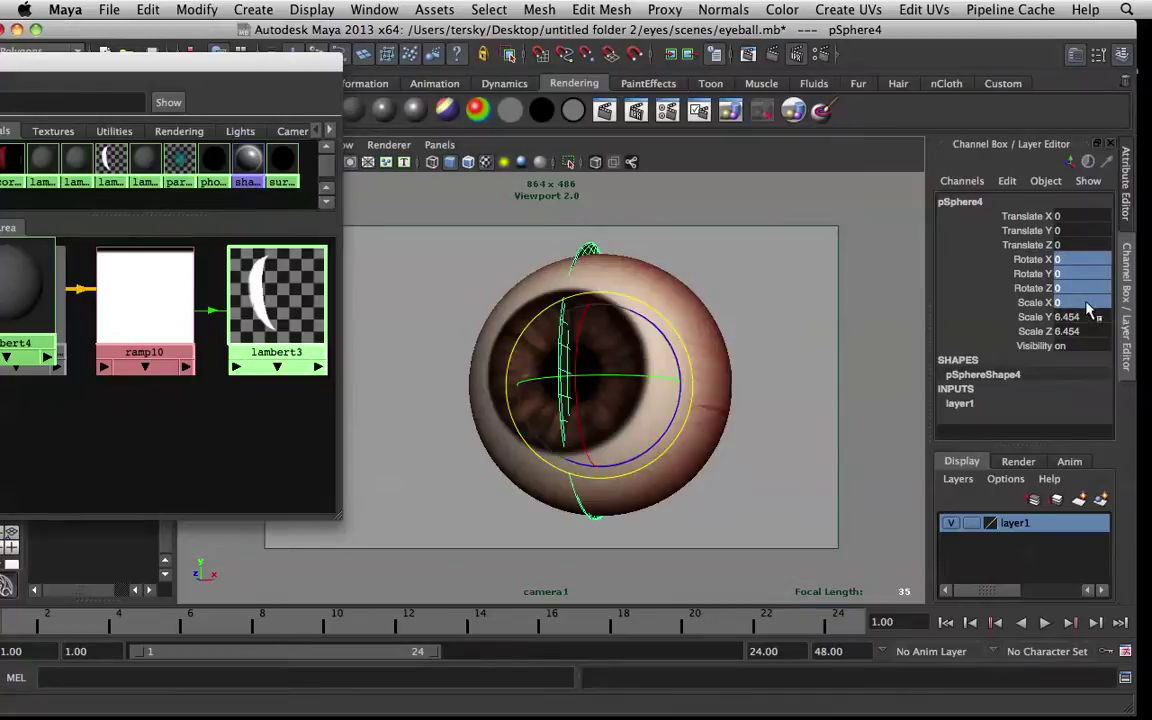
Set pSphere4's Scale X to 6.454 to match Scale Y and Z.
double_click(1085, 302)
type("1")
key("Return")
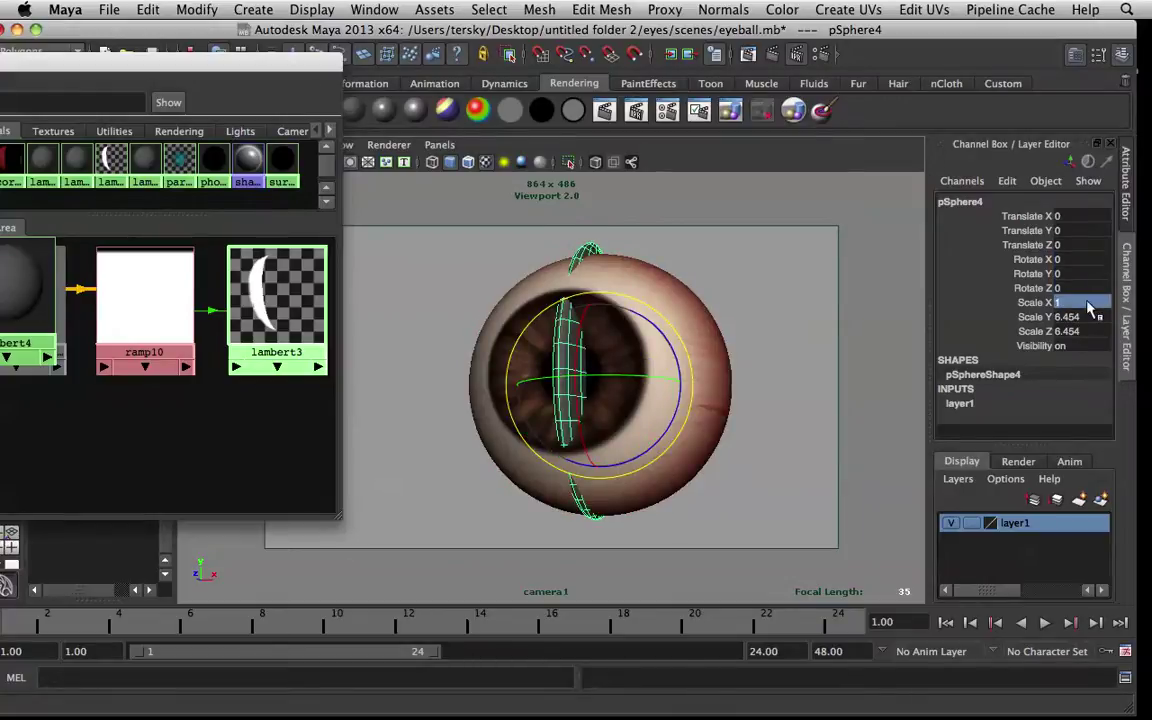
double_click(1098, 316)
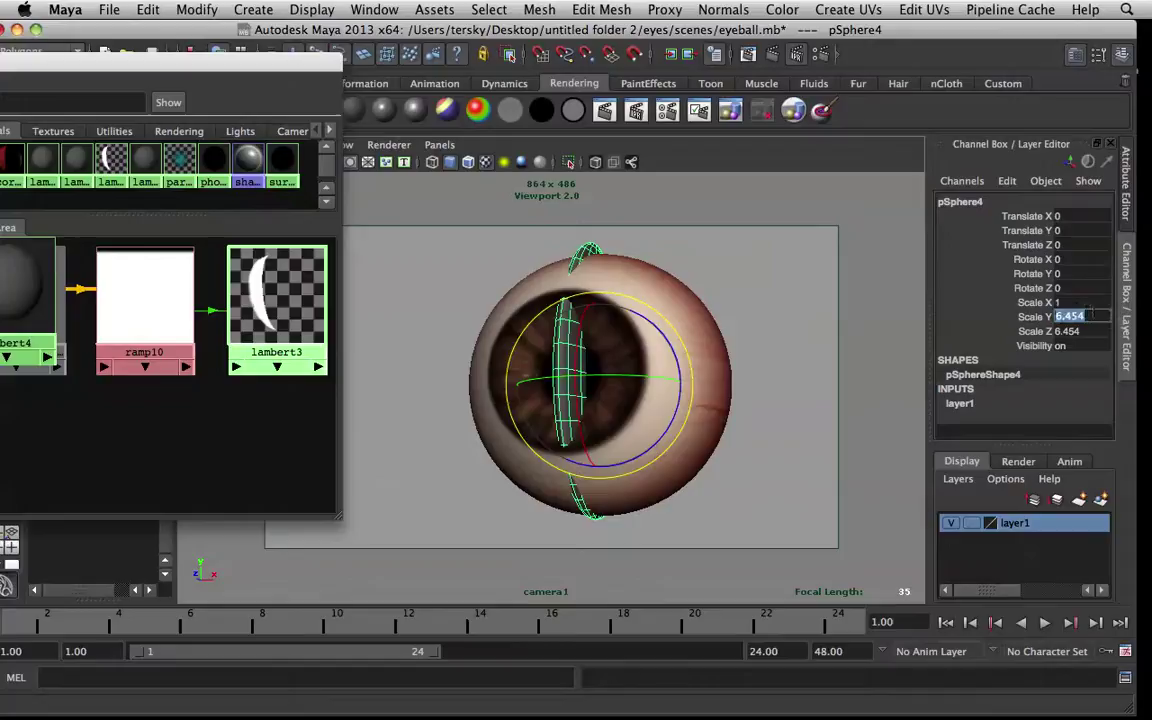
type("6.454")
key("Return")
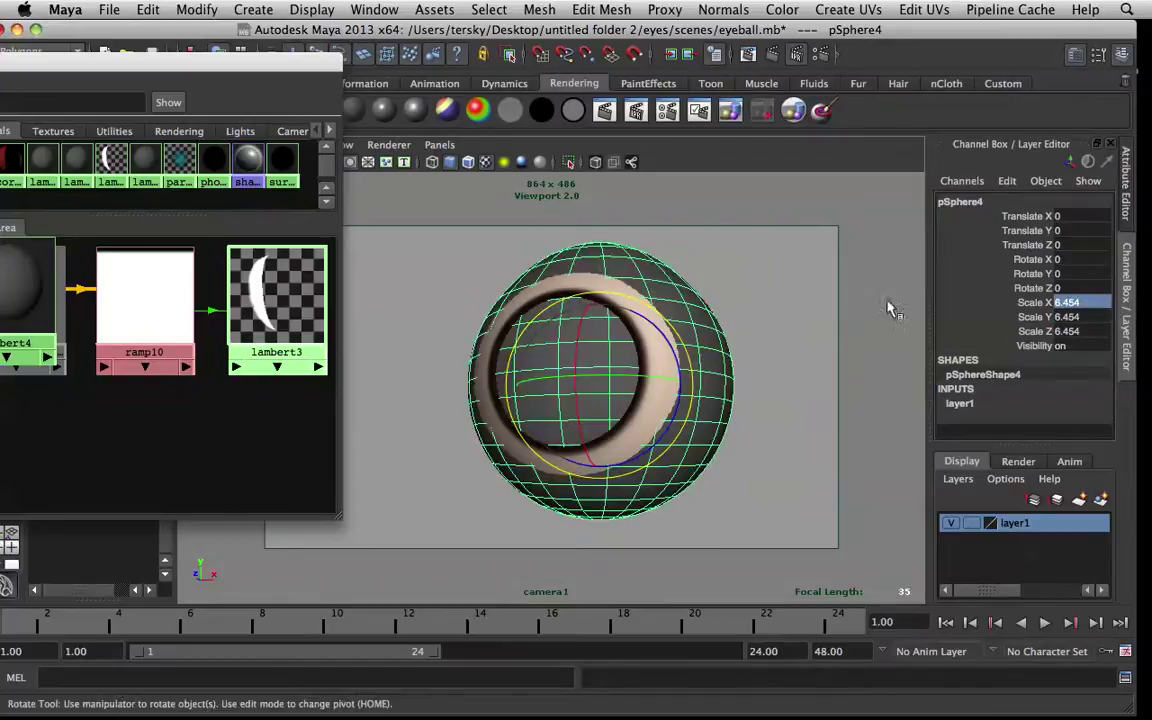
Set pSphere4's Rotate X to 90, undoing a stray manual rotation.
left_click(752, 317)
left_click(610, 272)
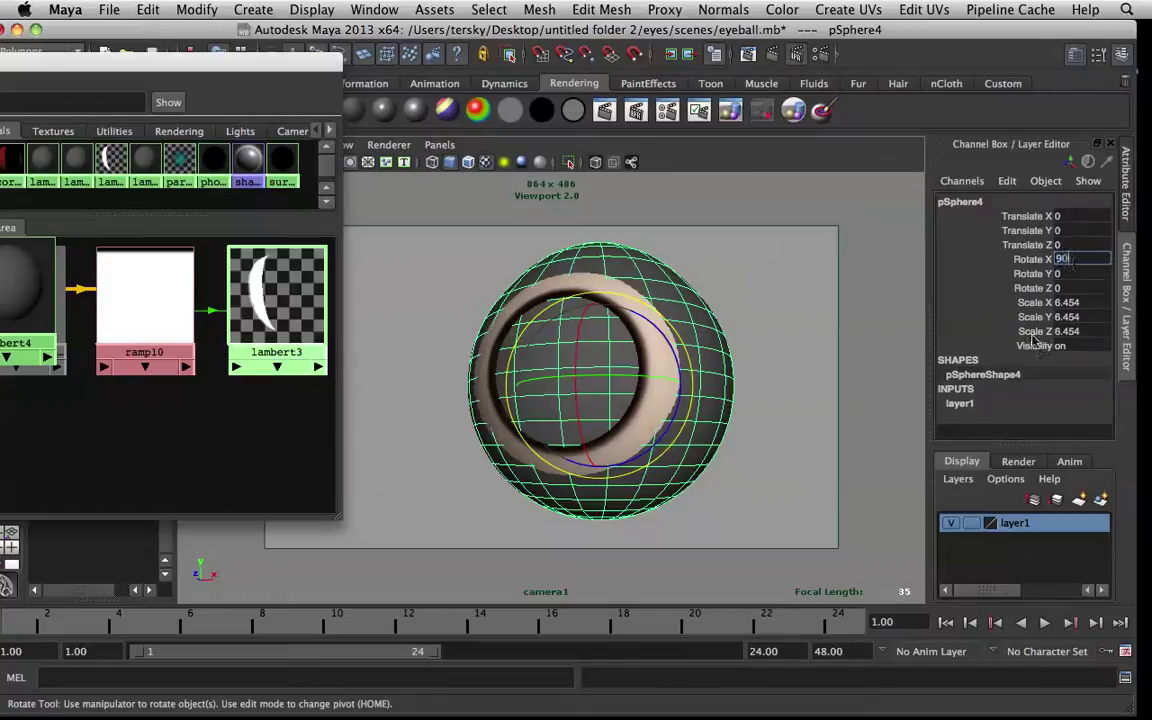
key("Return")
left_click(752, 418)
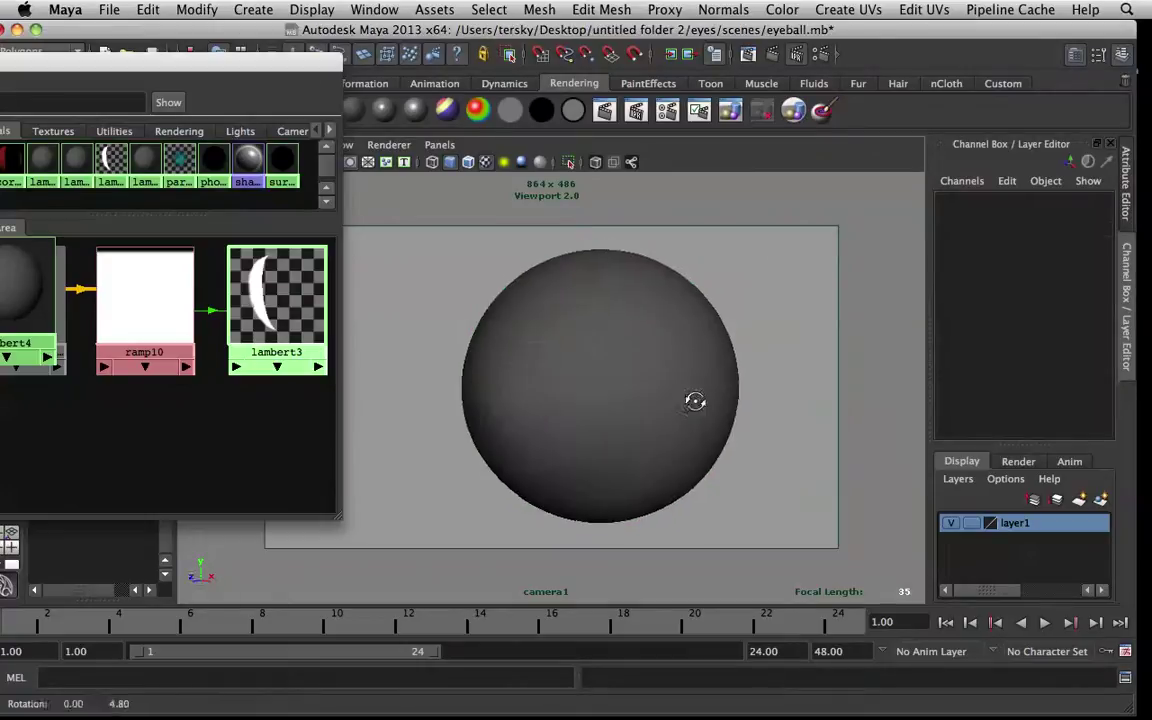
left_click(630, 386)
left_click_drag(663, 327, 721, 308)
key("ctrl+z")
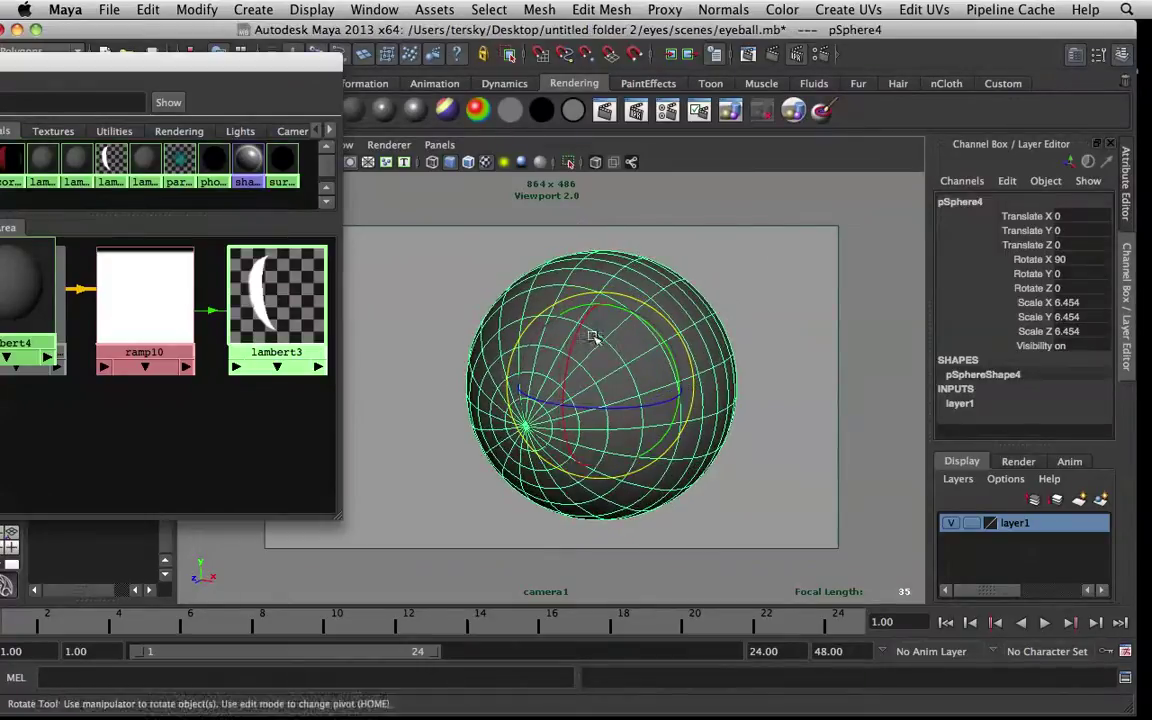
key("q")
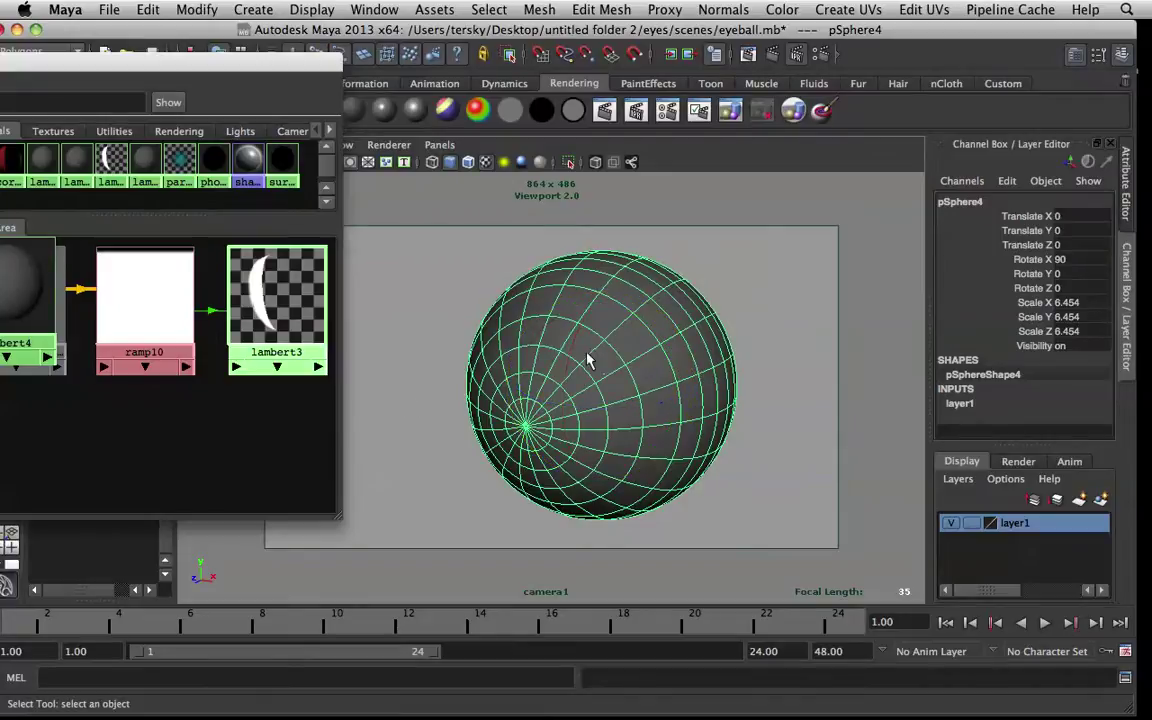
left_click_drag(187, 68, 319, 40)
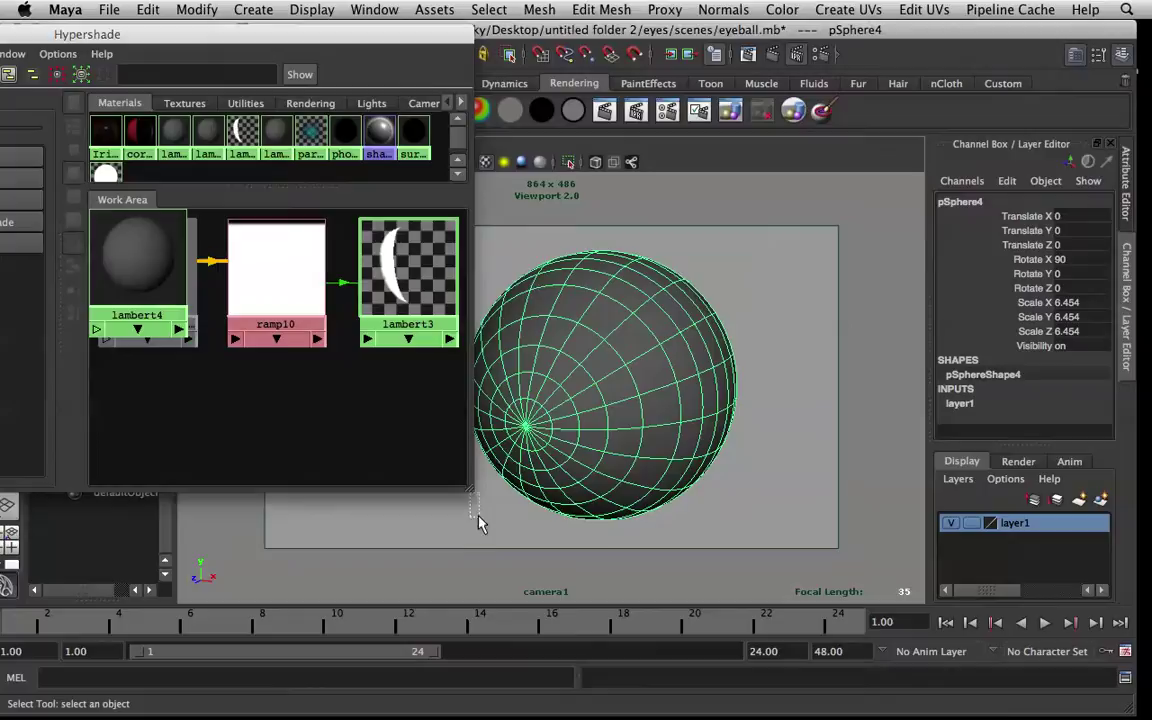
Set 2D textures to create as 2D Projection and create a projected Ramp.
left_click(489, 532)
key("ctrl+z")
left_click_drag(467, 488, 522, 599)
left_click_drag(100, 35, 457, 35)
left_click(236, 54)
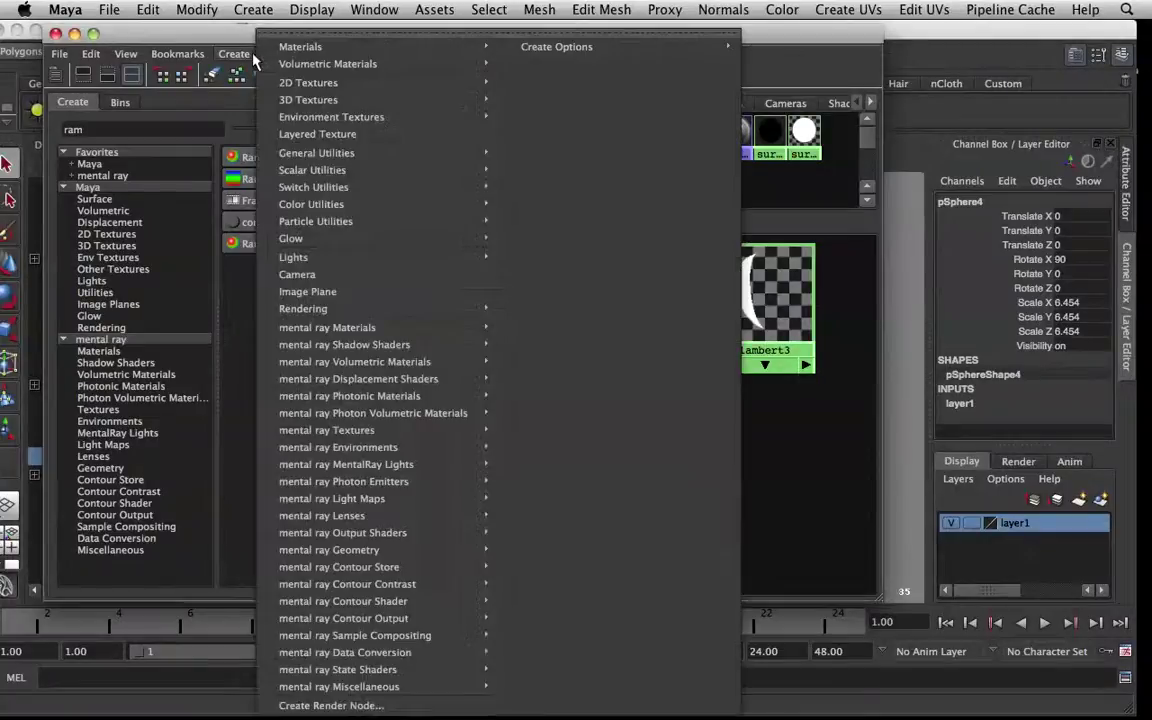
mouse_move(443, 101)
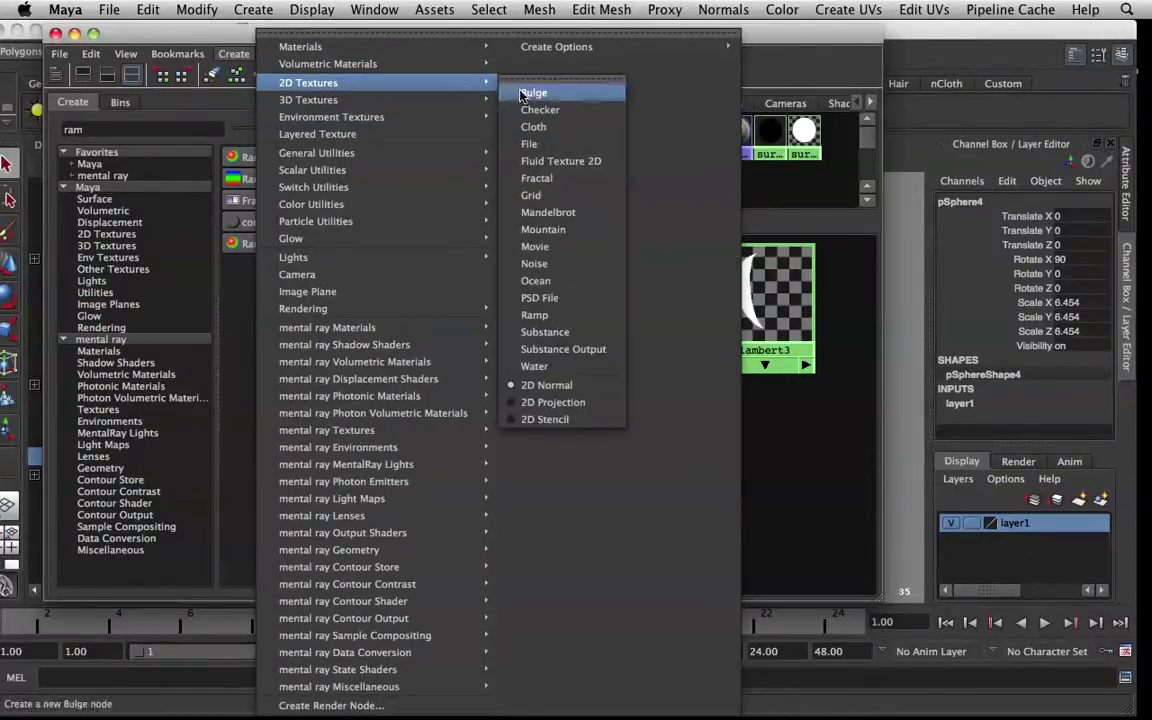
left_click(558, 405)
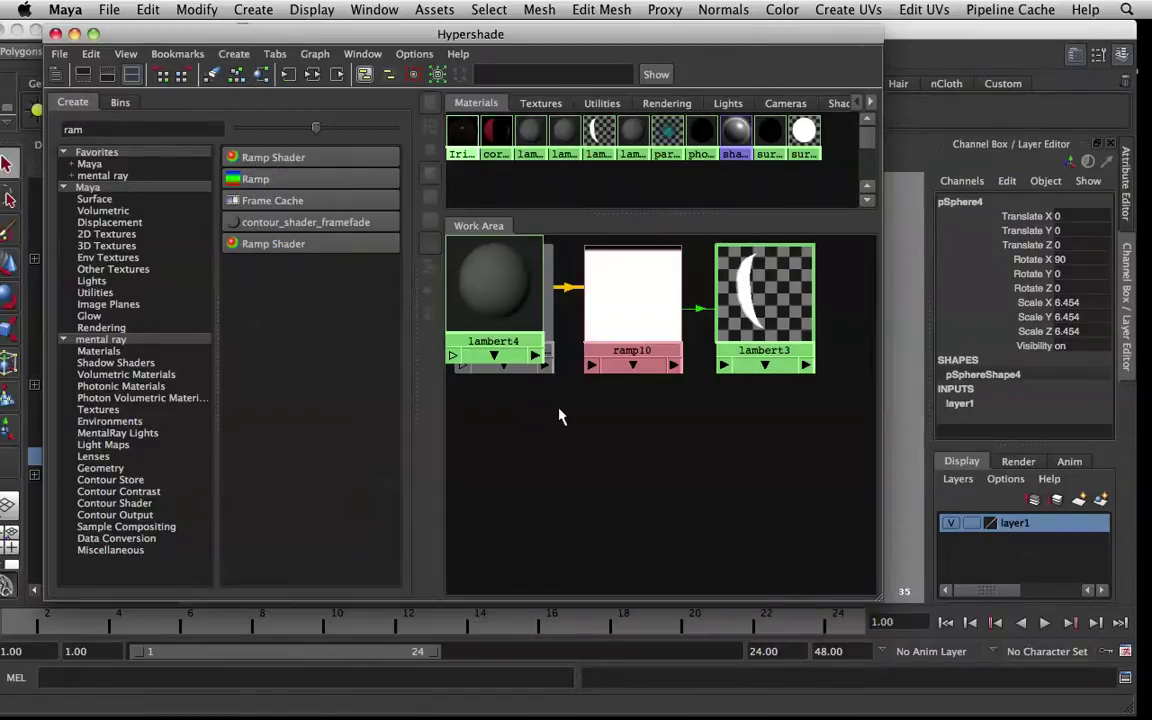
left_click(260, 179)
Connect projection1 to lambert4's Transparency attribute.
scroll(603, 455, "down", 3)
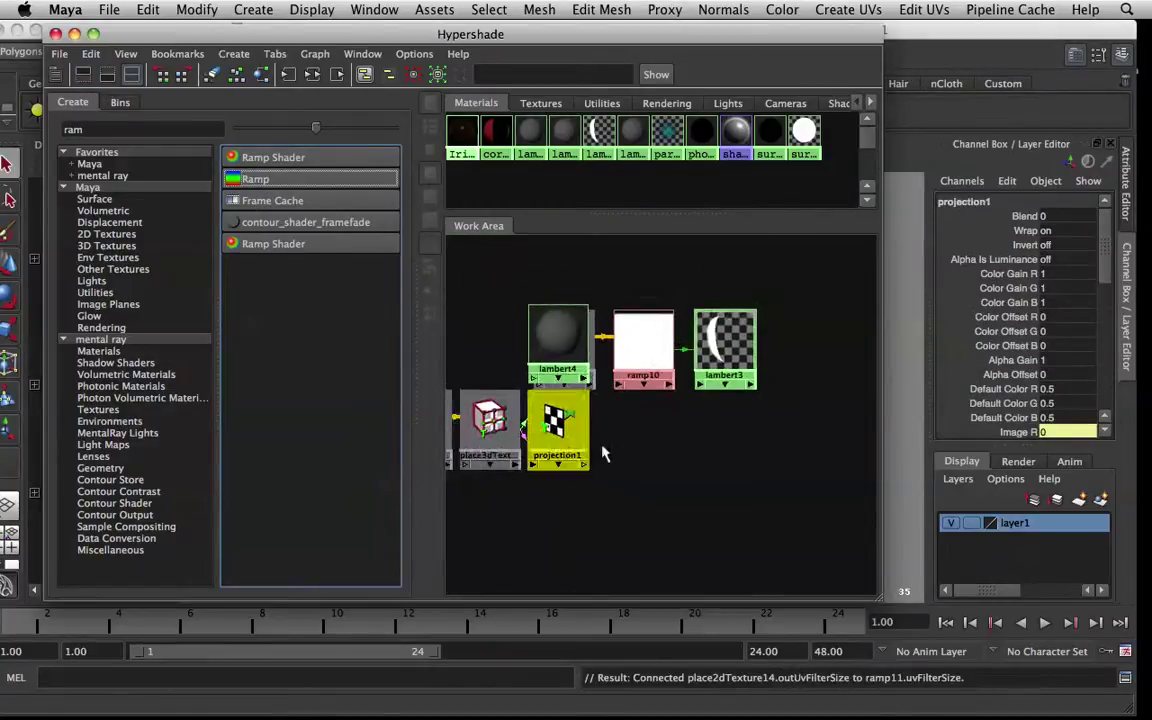
mouse_move(566, 422)
left_mouse_down()
mouse_move(565, 445)
mouse_move(583, 463)
mouse_move(565, 450)
mouse_move(590, 424)
mouse_move(570, 439)
left_mouse_up()
left_click(550, 352)
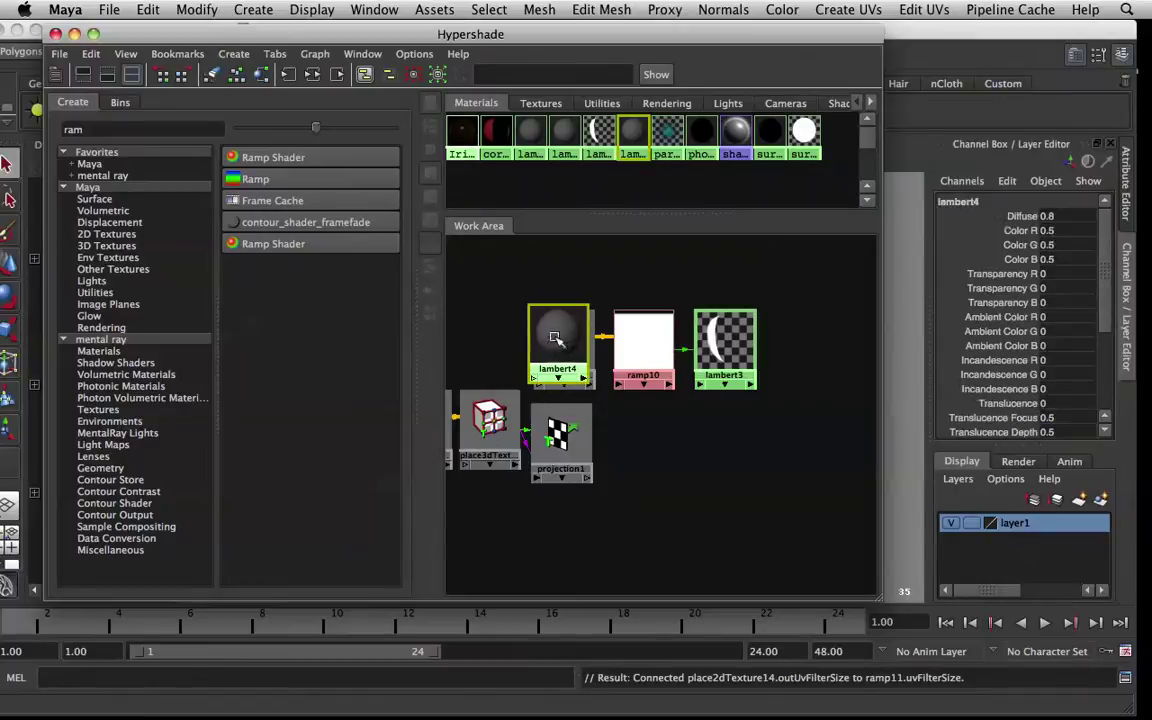
key("ctrl+a")
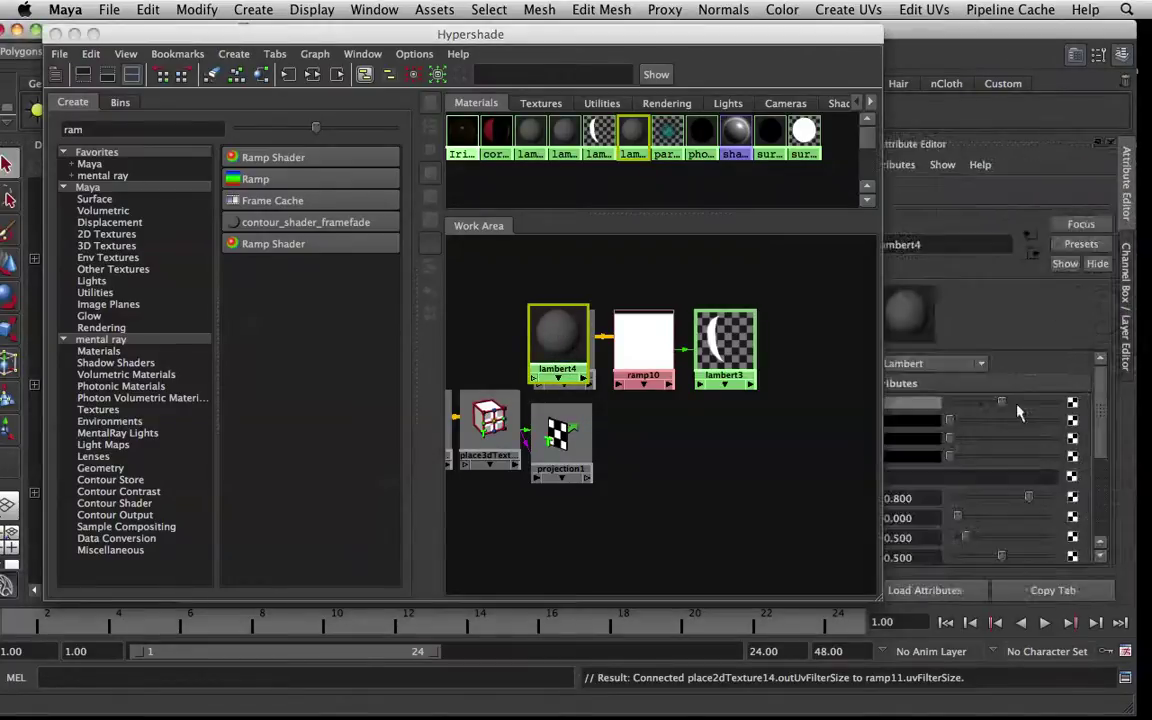
left_click_drag(692, 38, 518, 34)
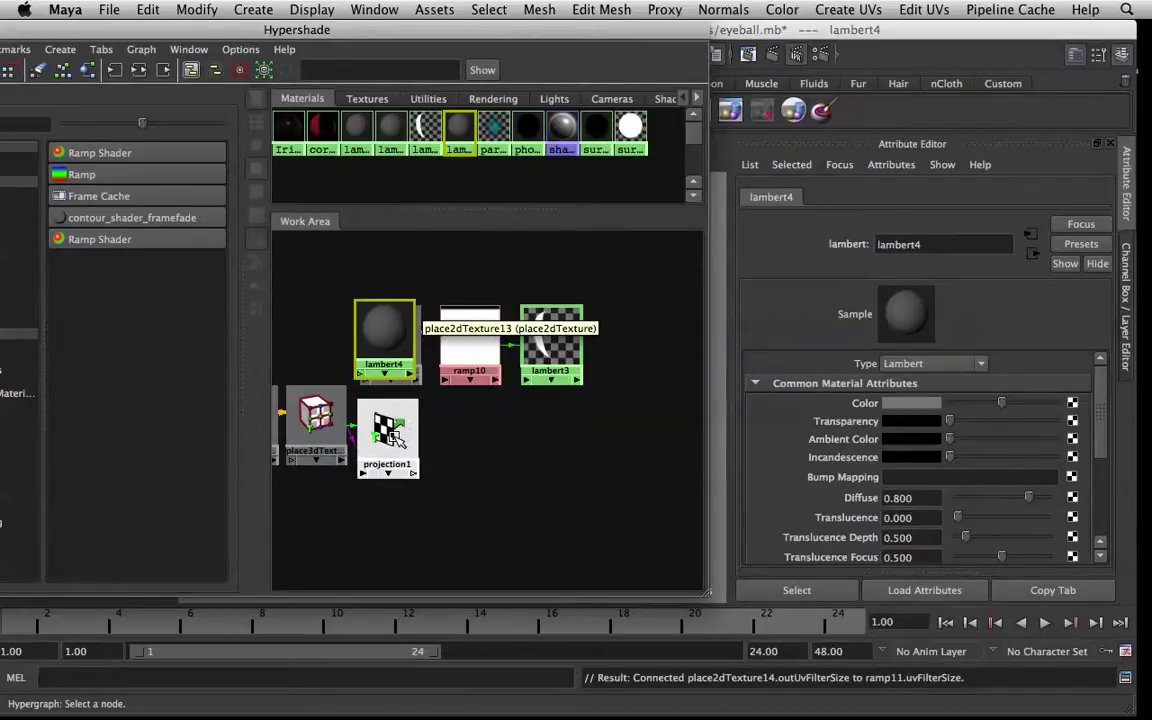
middle_click_drag(390, 432, 831, 428)
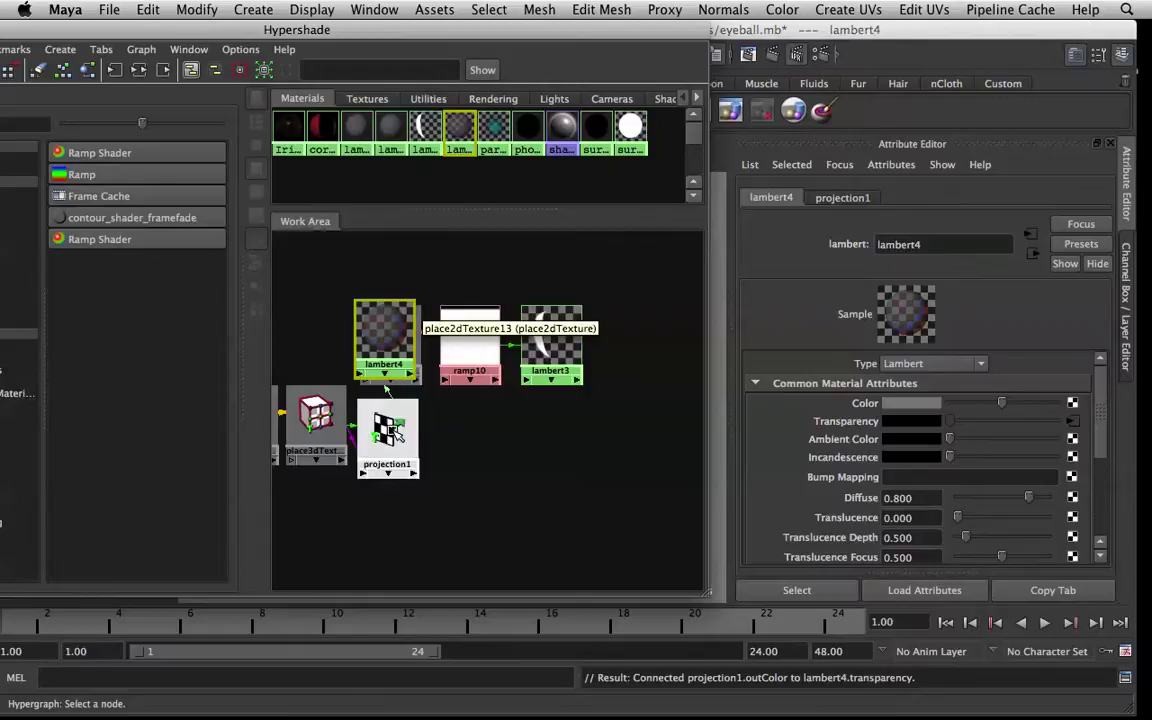
left_click_drag(481, 43, 147, 57)
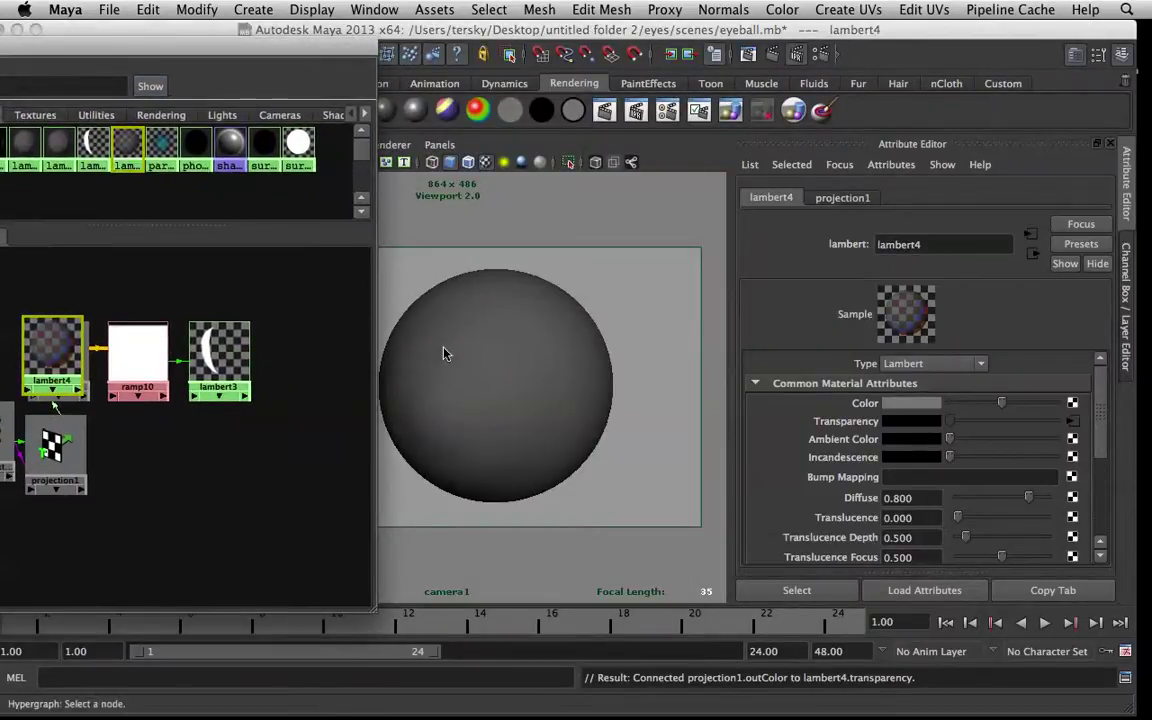
scroll(442, 352, "down", 3)
mouse_move(478, 345)
left_mouse_down("alt")
mouse_move(408, 339)
mouse_move(571, 324)
left_mouse_up("alt")
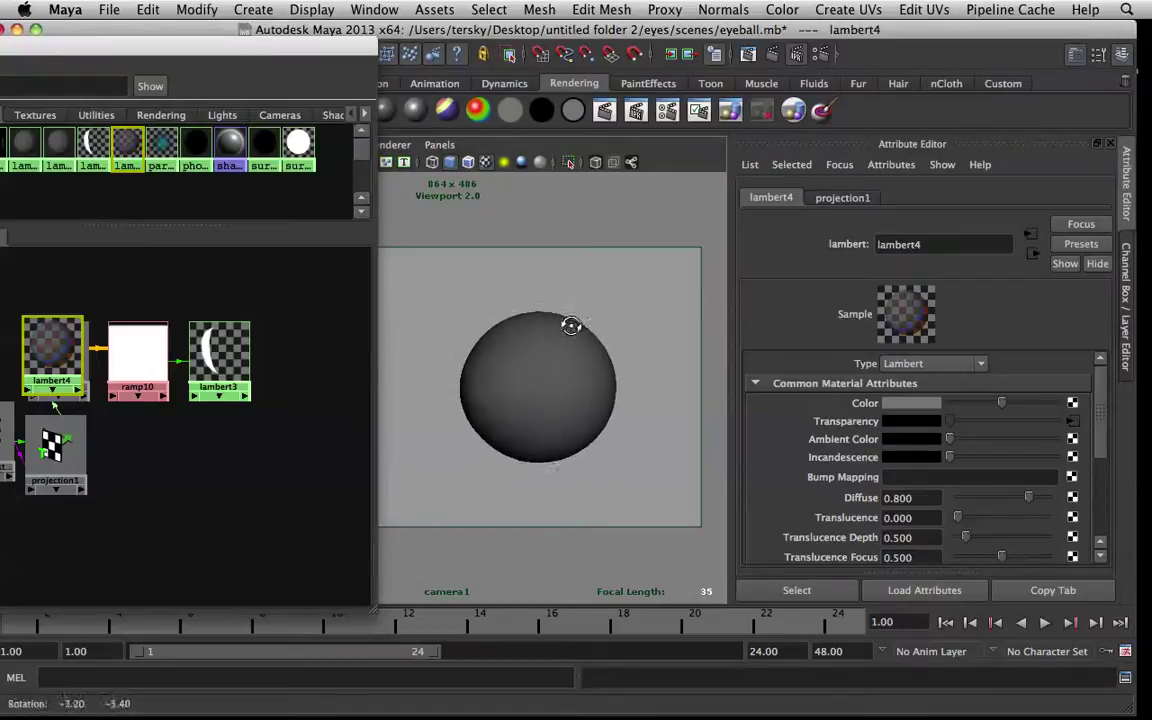
Switch the viewport renderer to Default Quality.
left_click(395, 145)
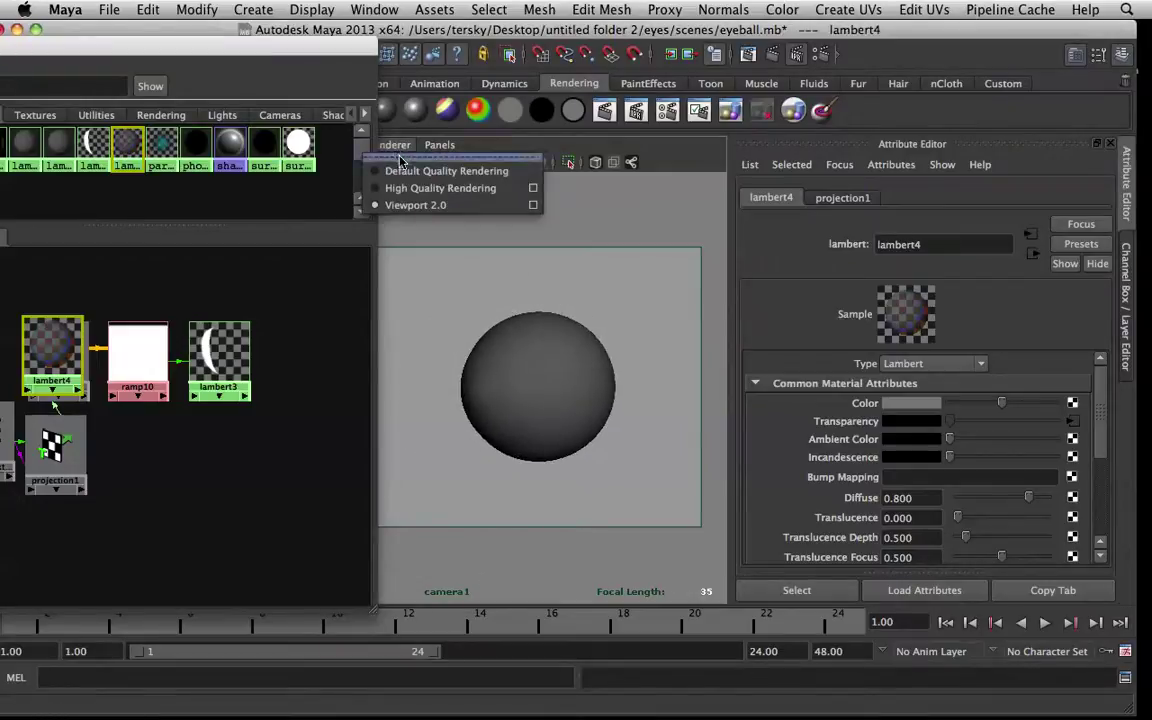
left_click(411, 170)
left_click_drag(316, 48, 229, 67)
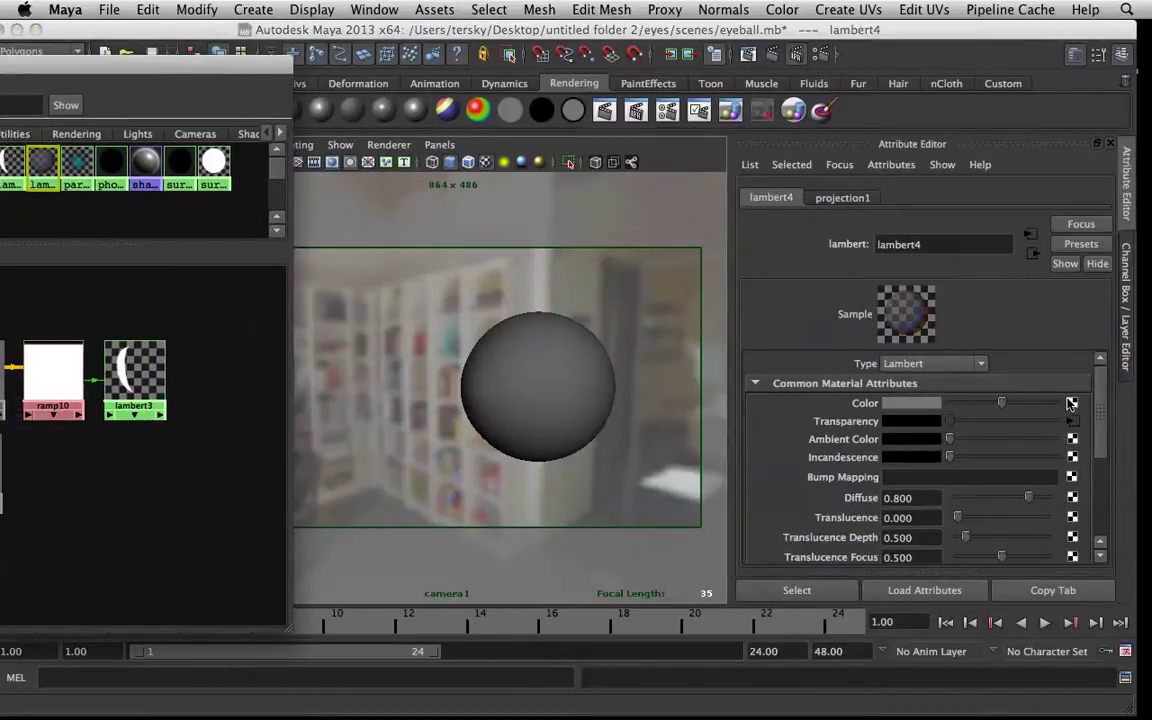
Move projection1's planar projection off the sphere and scale it up to cover it.
left_click(1074, 422)
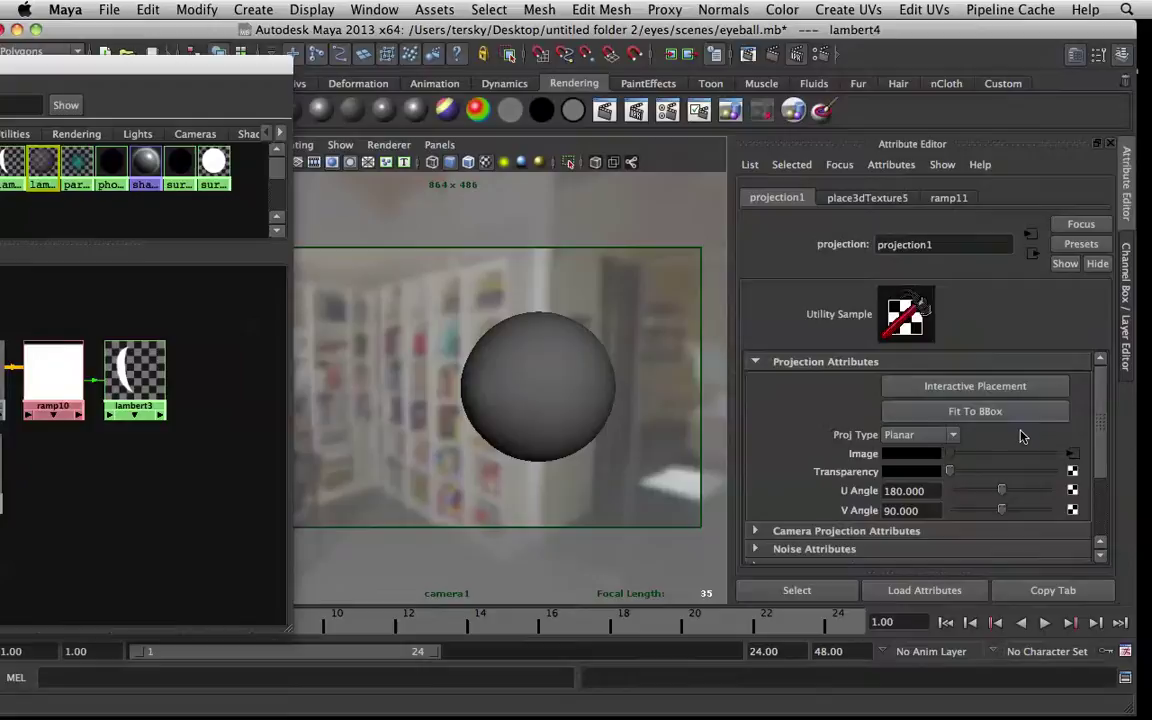
left_click(978, 392)
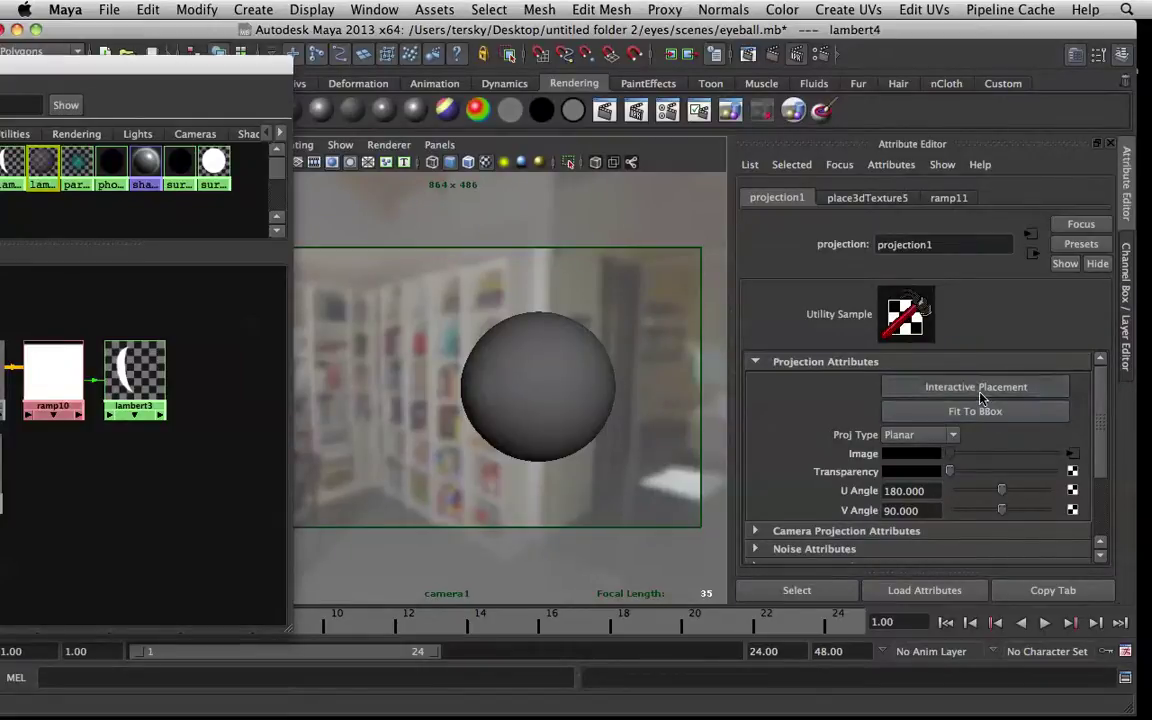
left_click(524, 394)
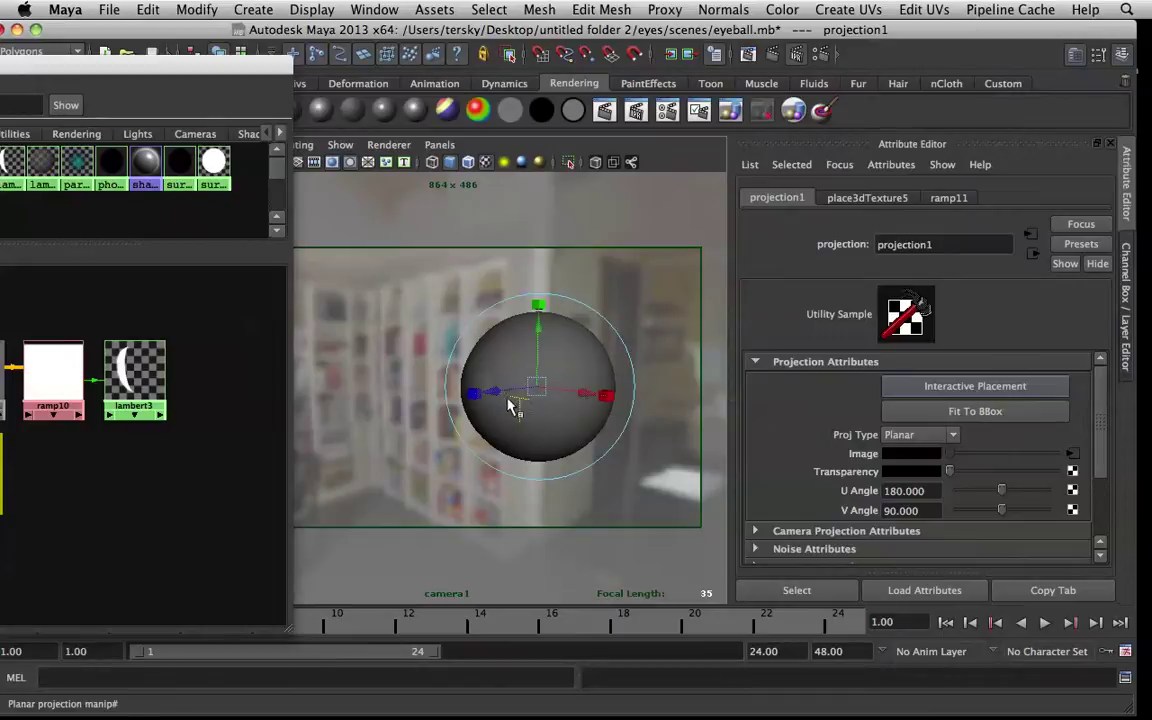
left_click_drag(501, 396, 447, 337)
right_click_drag(447, 337, 458, 388, "alt")
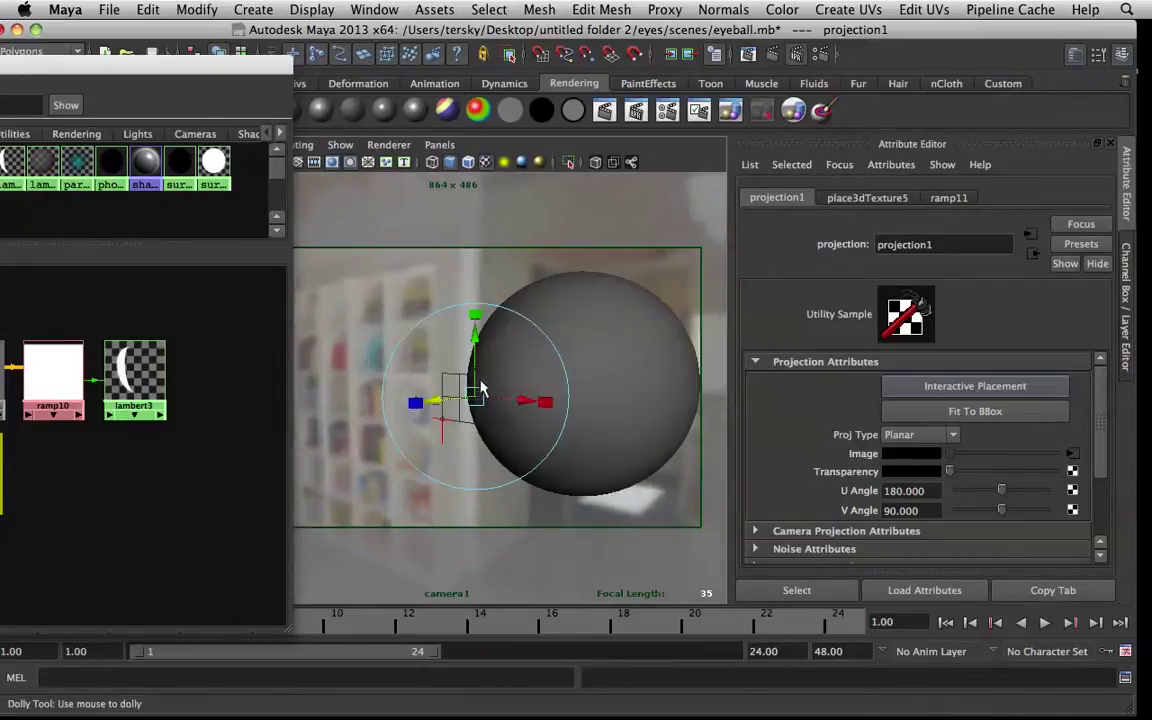
left_click(419, 401)
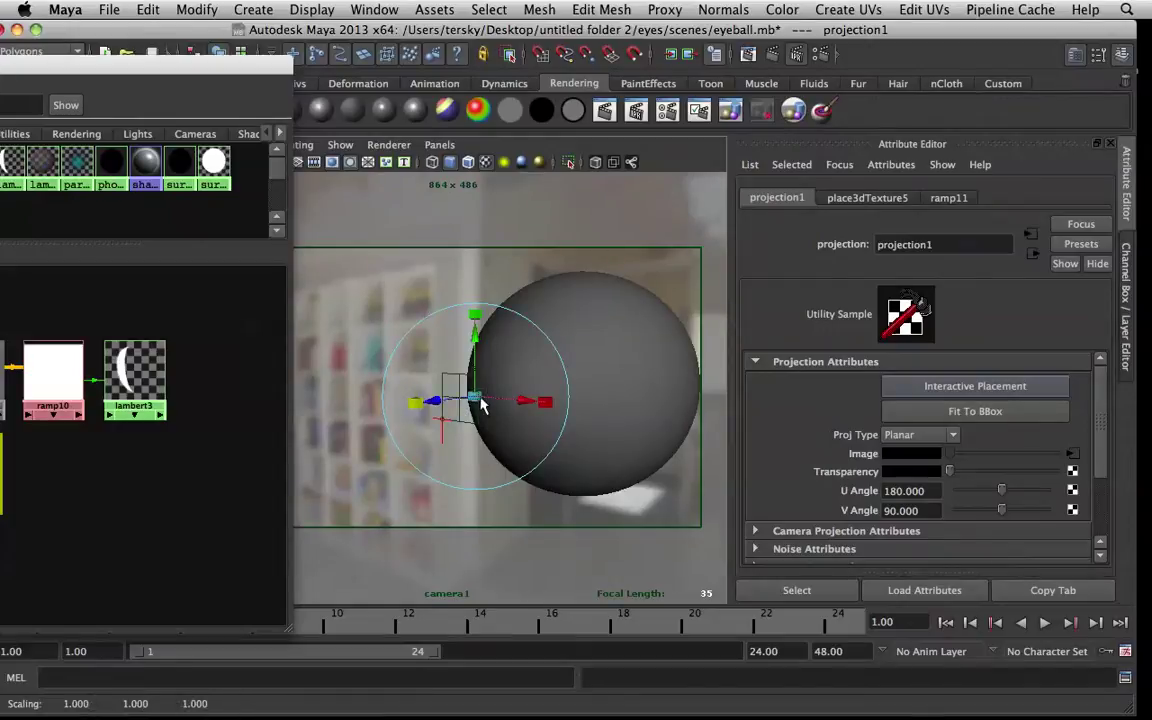
left_click_drag(481, 403, 612, 345)
left_click_drag(432, 301, 188, 314, "alt")
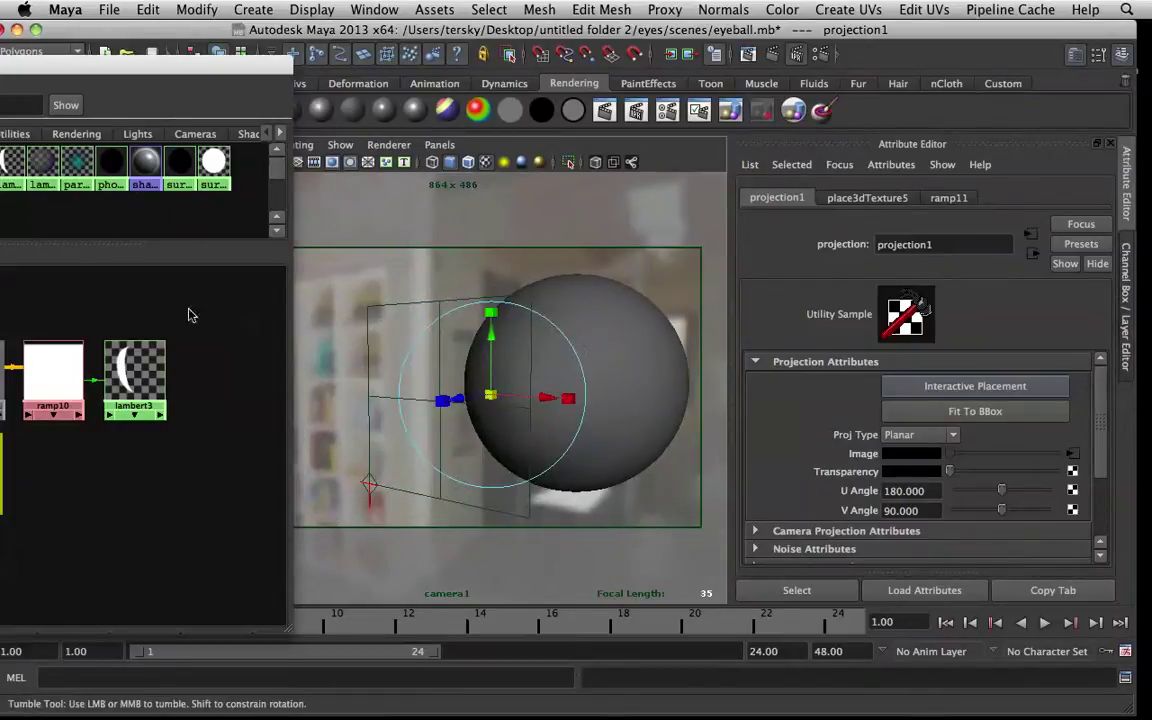
Graph lambert4's shading network showing ramp11 and projection1.
left_click(61, 381)
left_click_drag(145, 68, 397, 47)
right_click(220, 355)
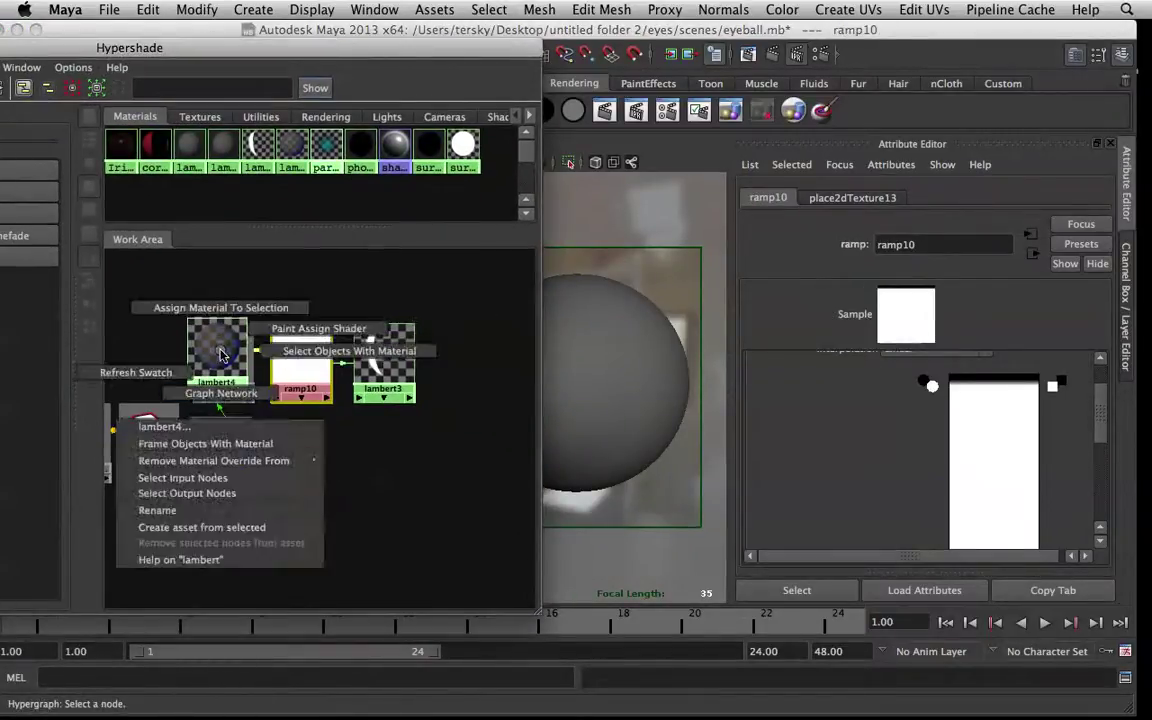
left_click(221, 393)
Set ramp11's type to Circular Ramp.
left_click(265, 455)
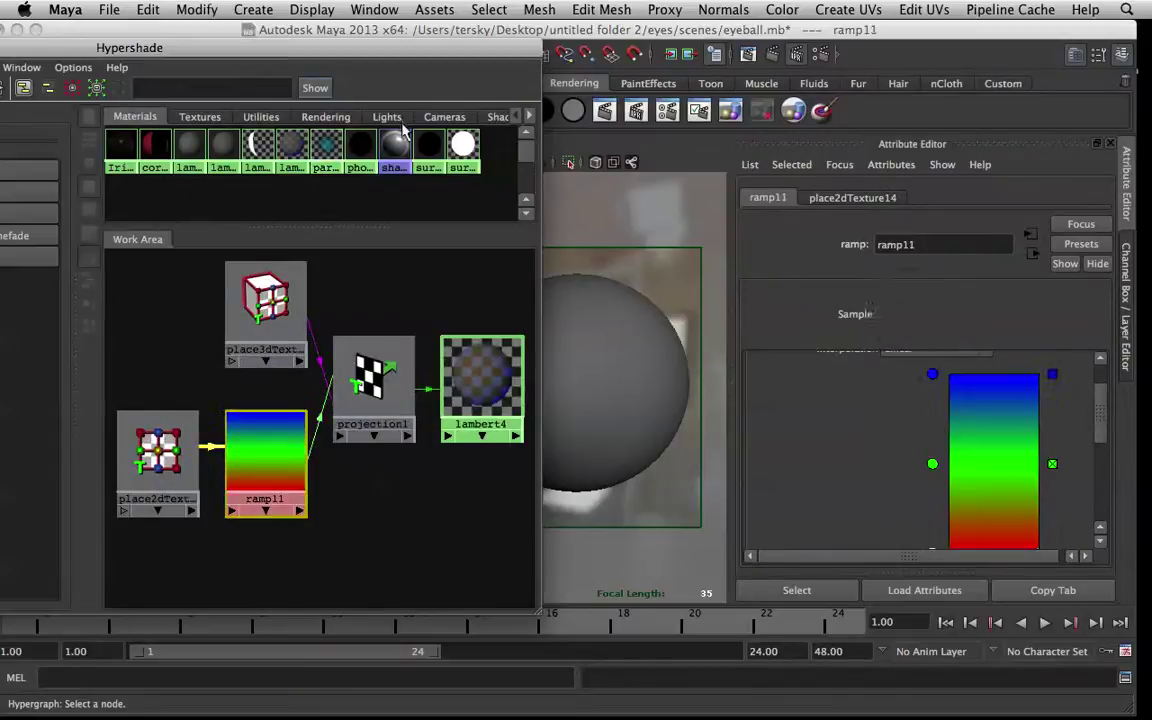
left_click_drag(390, 52, 186, 55)
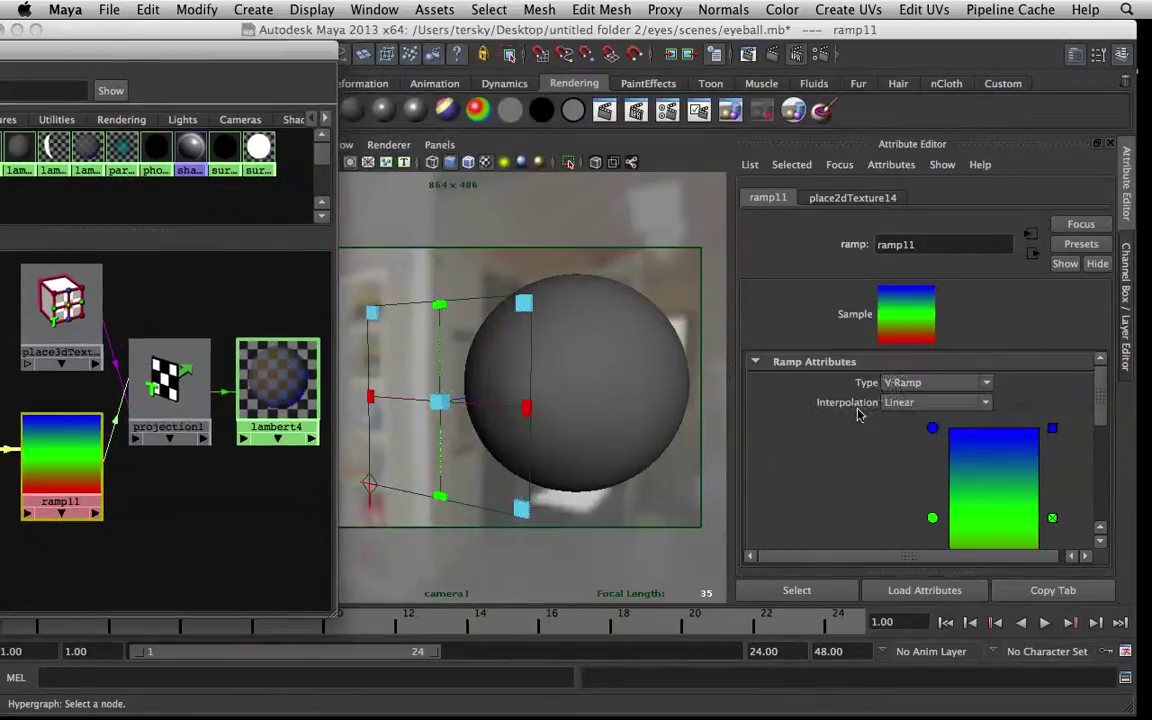
left_click(935, 383)
left_click(950, 445)
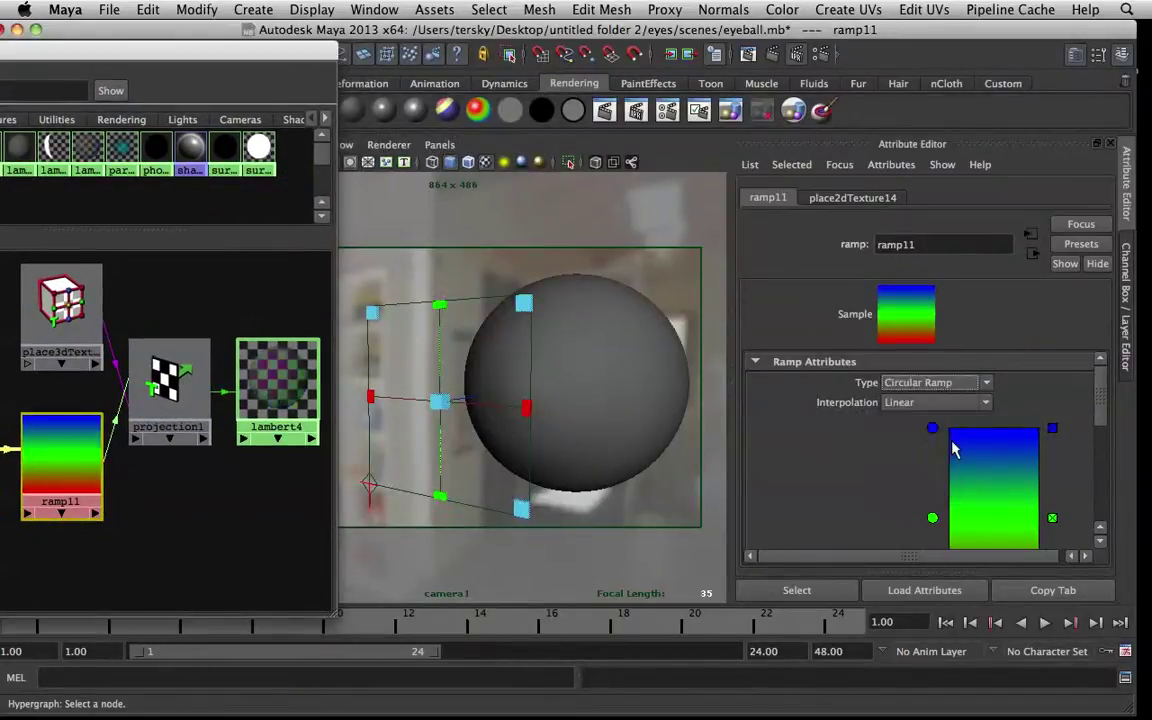
scroll(1068, 403, "down", 2)
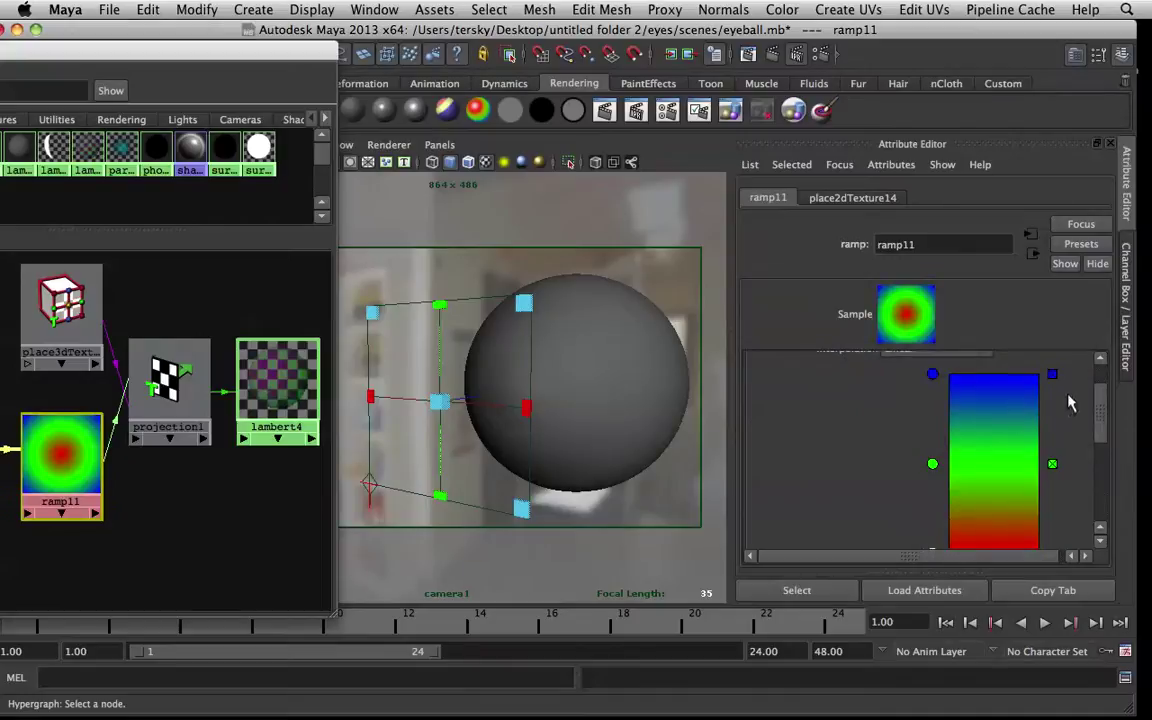
Darken ramp11's blue entry to black and delete the green middle entry.
left_click(931, 375)
scroll(931, 411, "down", 4)
left_click(976, 468)
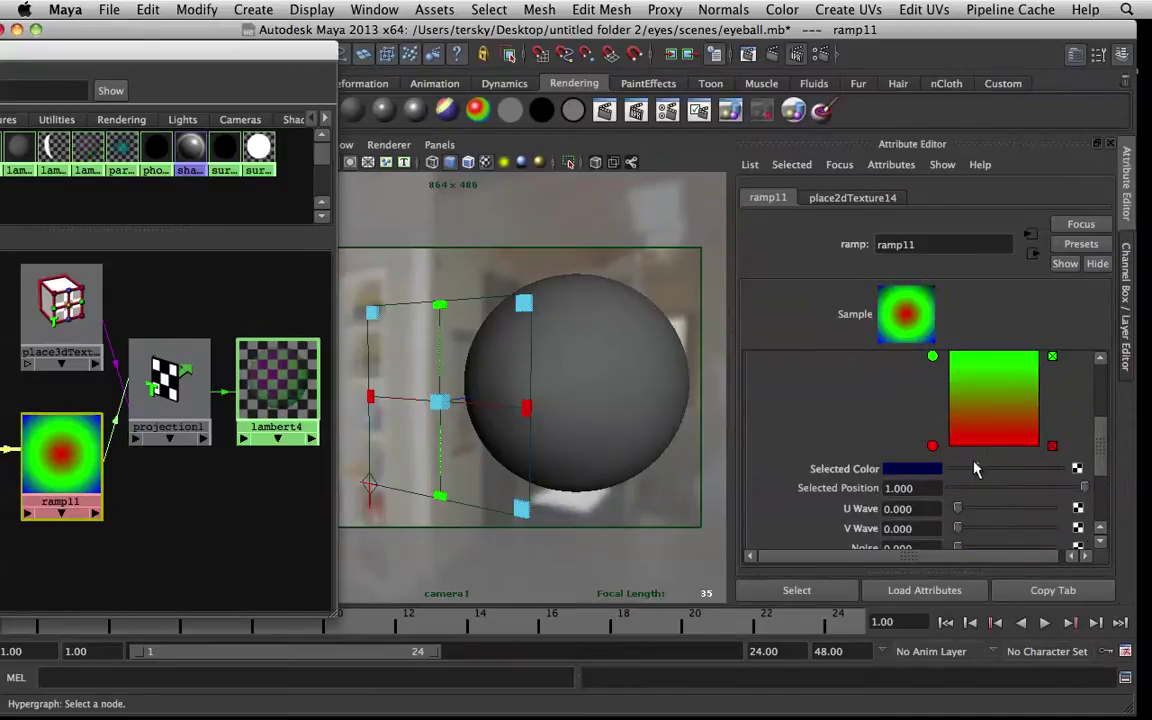
scroll(873, 463, "up", 1)
left_click(995, 463)
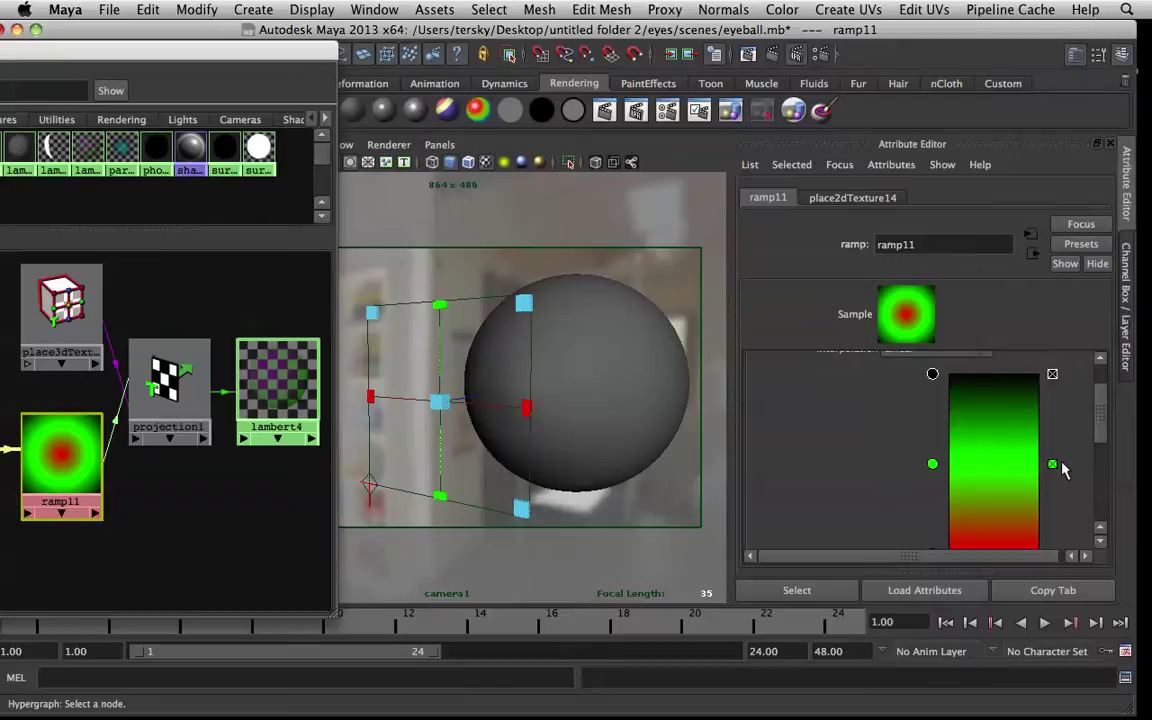
left_click(1053, 463)
Recolour ramp11's red entry white and reposition the entries along the ramp.
left_click(933, 498)
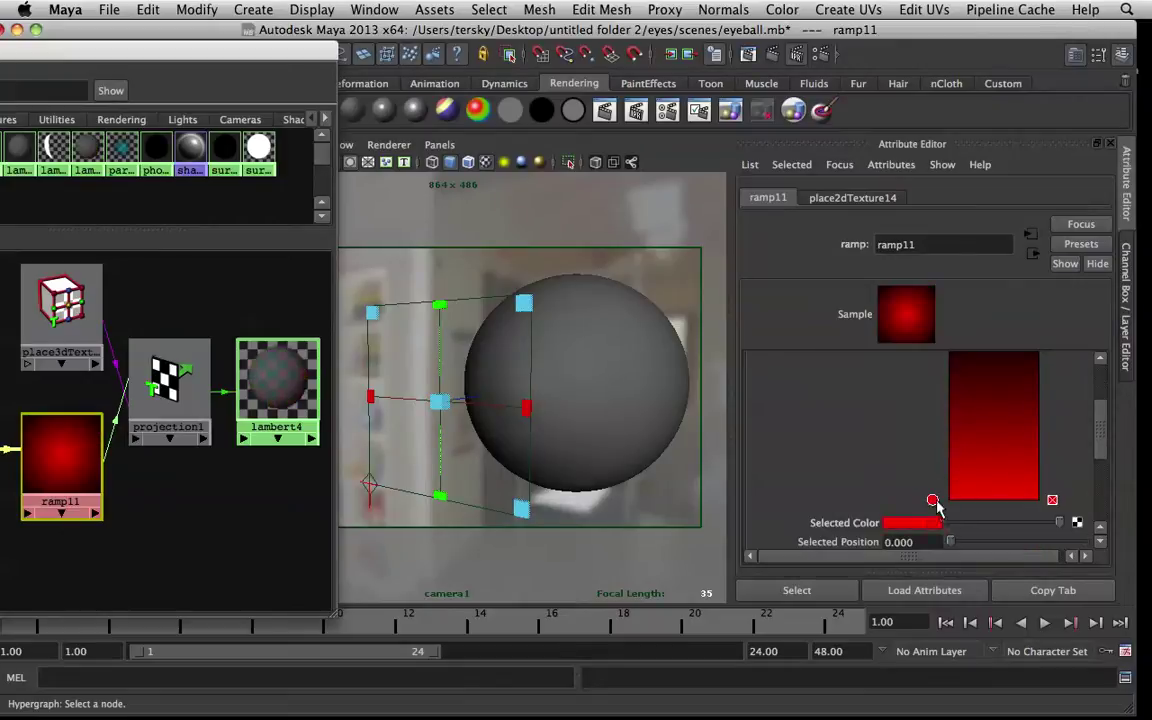
left_click_drag(948, 522, 1059, 522)
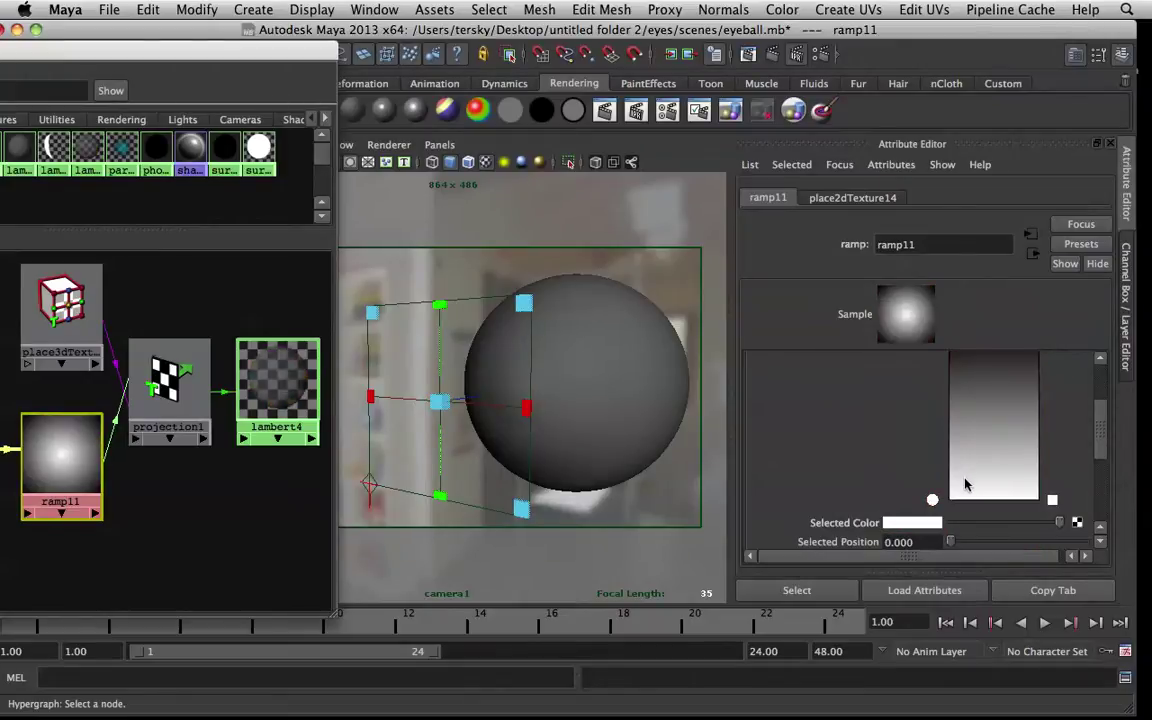
left_click_drag(940, 505, 929, 393)
scroll(930, 378, "up", 1)
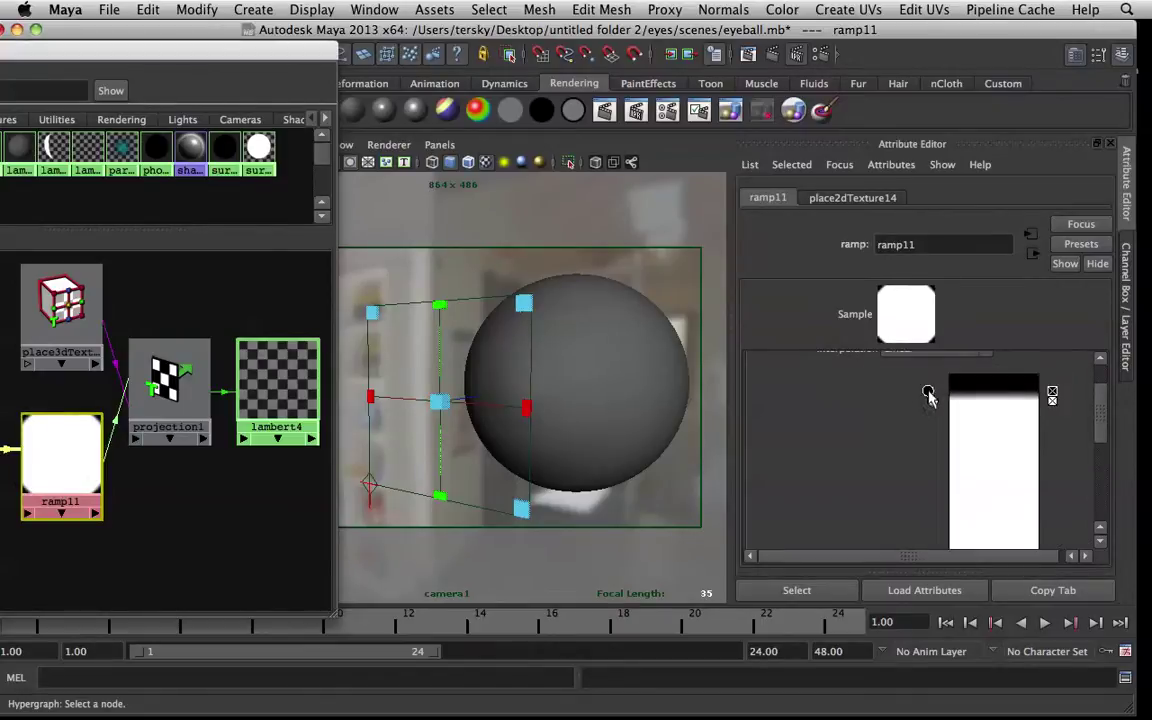
left_click_drag(932, 402, 926, 431)
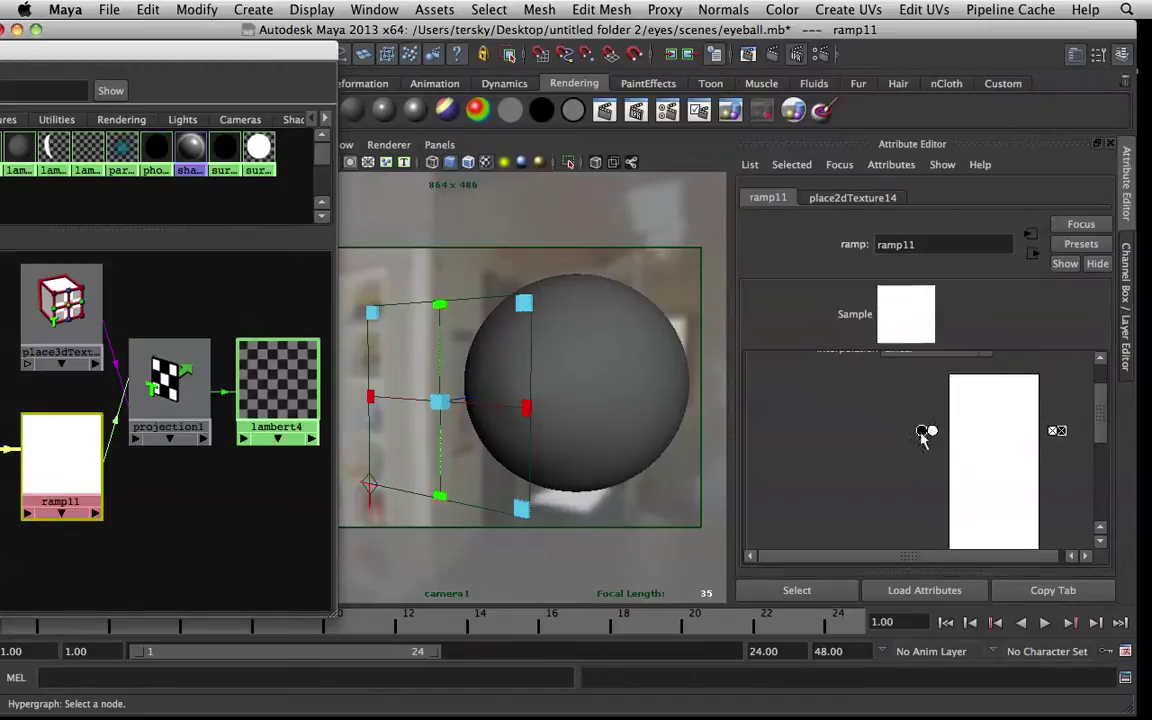
left_click(183, 395)
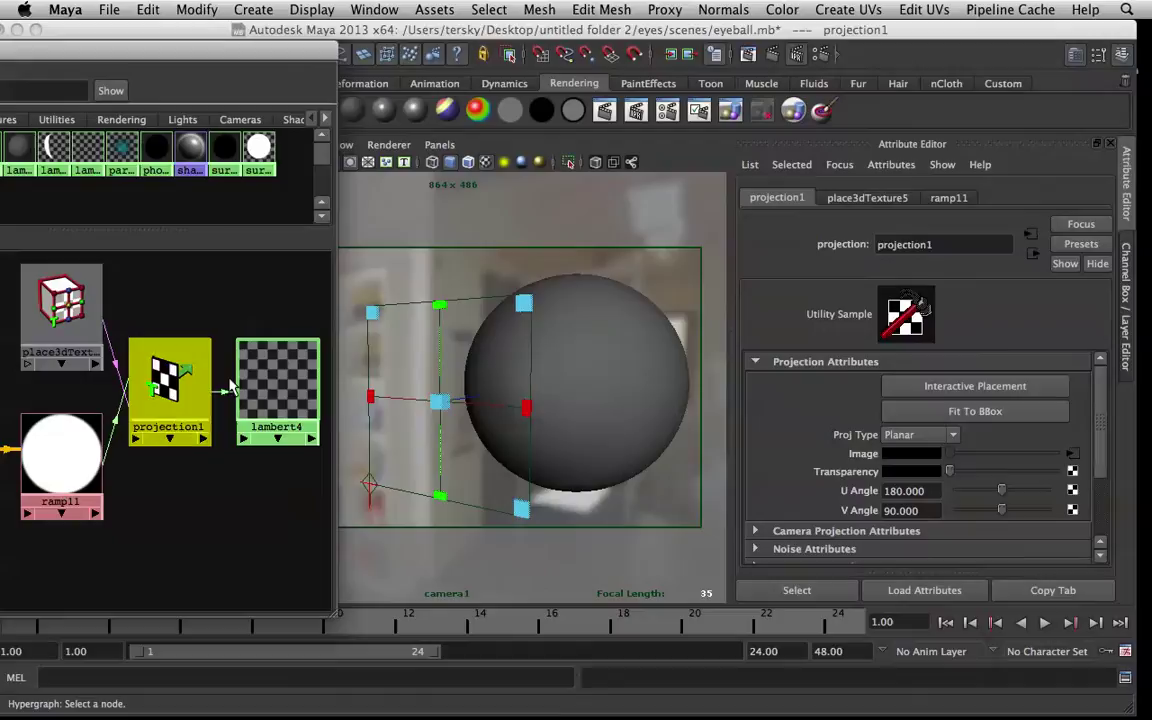
Replace projection1's link to lambert4 Transparency with a link to lambert4 Color.
left_click(225, 385)
key("Delete")
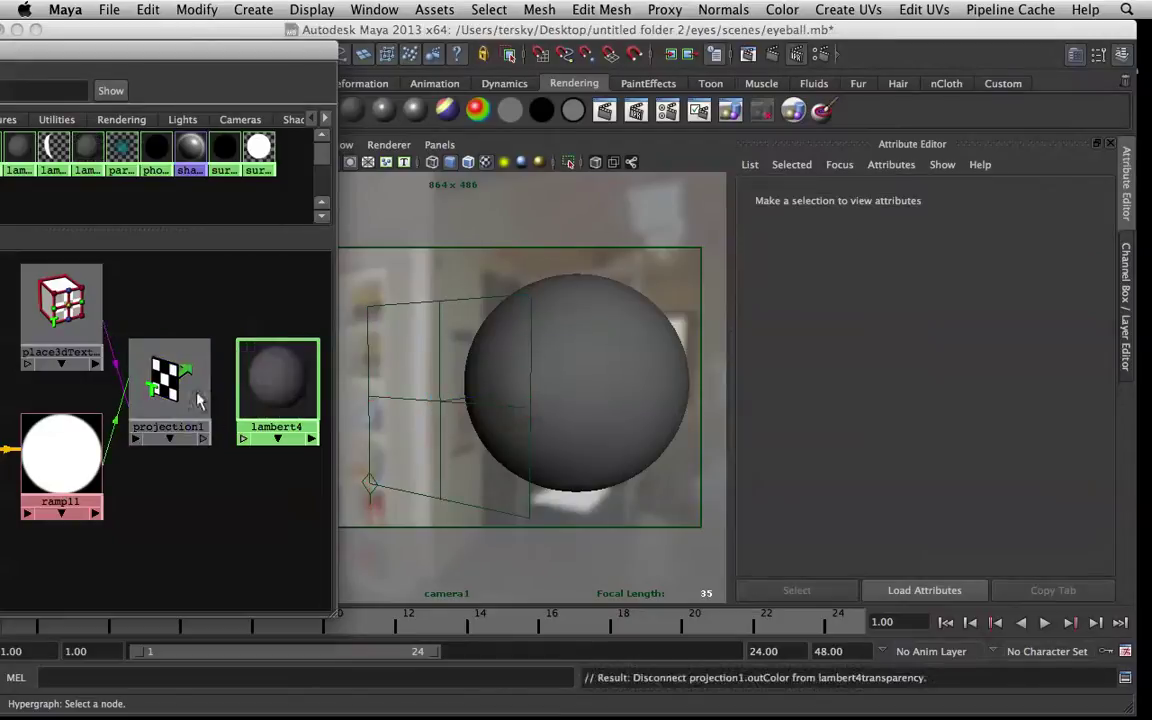
left_click(242, 378)
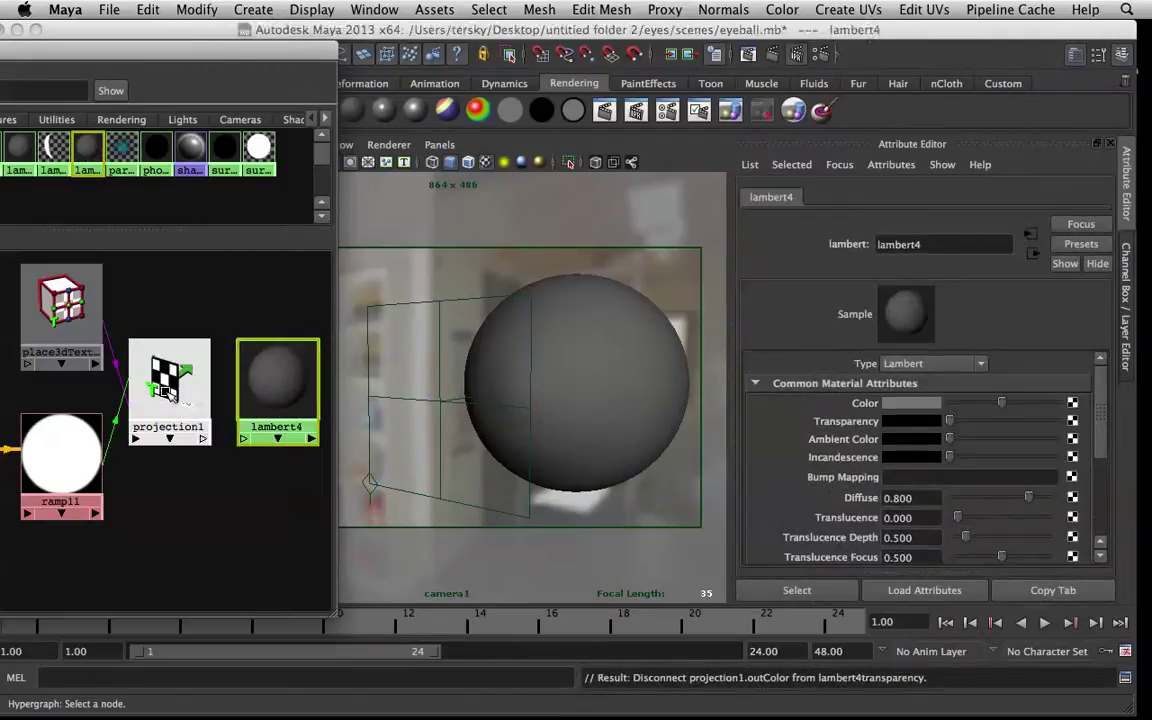
middle_click_drag(162, 368, 845, 405)
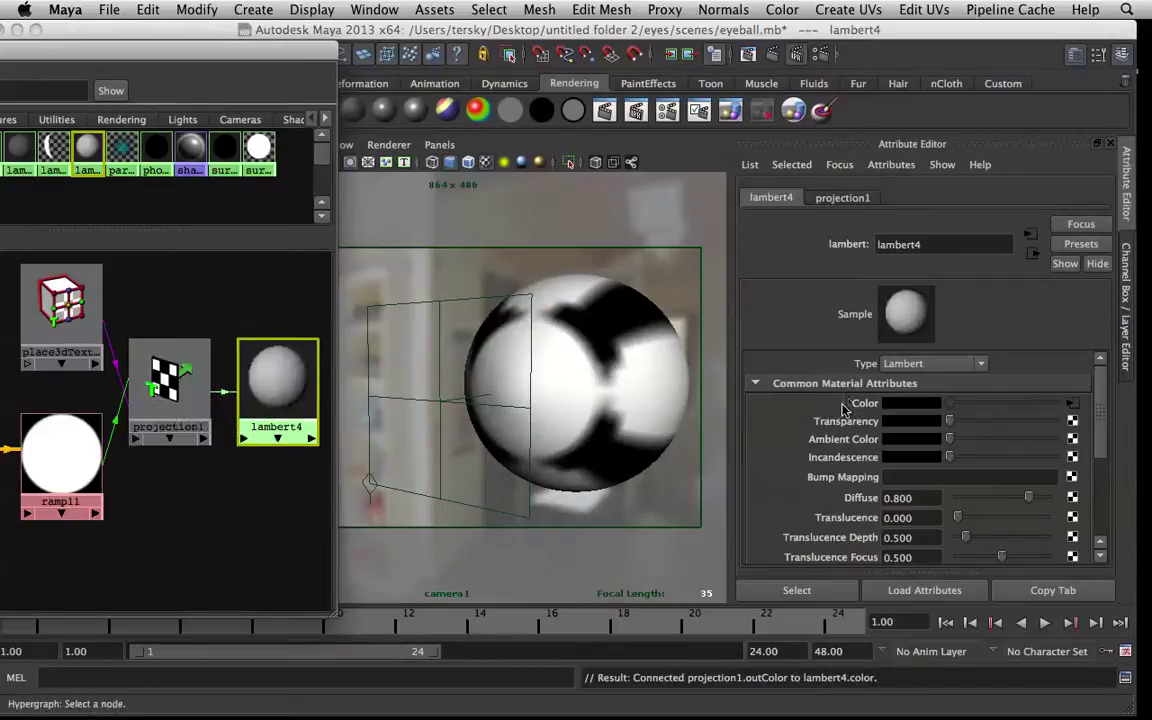
left_click_drag(604, 393, 573, 397, "alt")
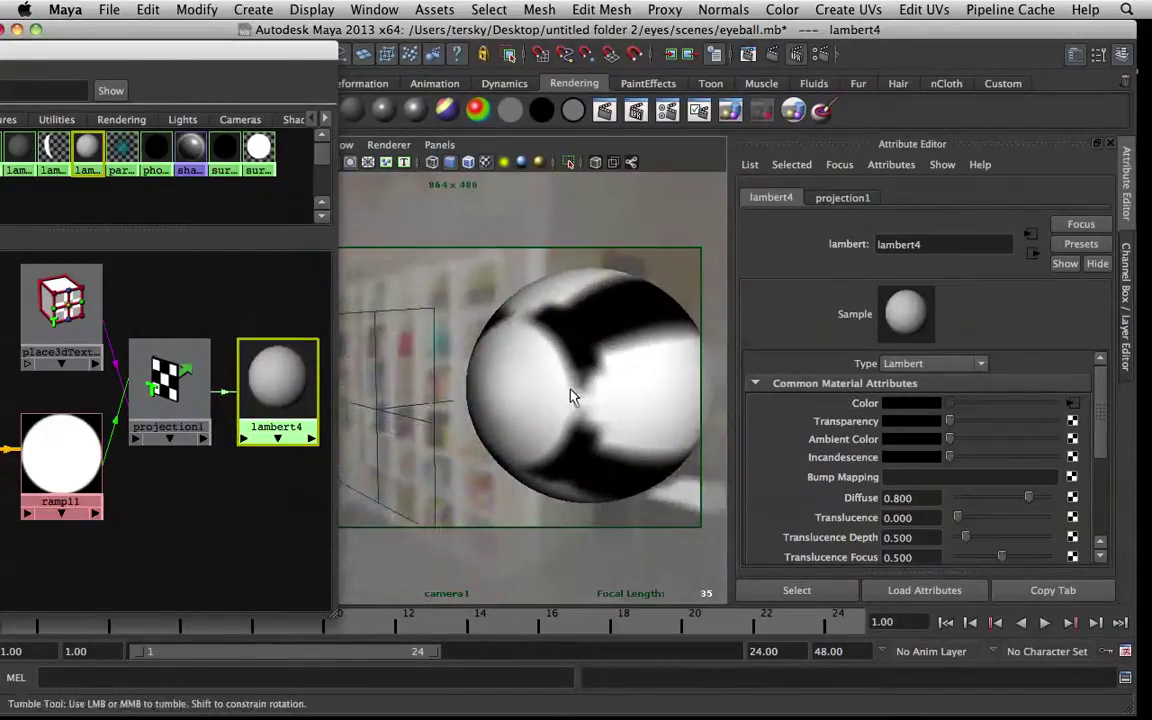
Scale place3dTexture5 uniformly up to 11.2 with the projection manipulator.
left_click(434, 437)
right_click_drag(419, 455, 432, 442, "alt")
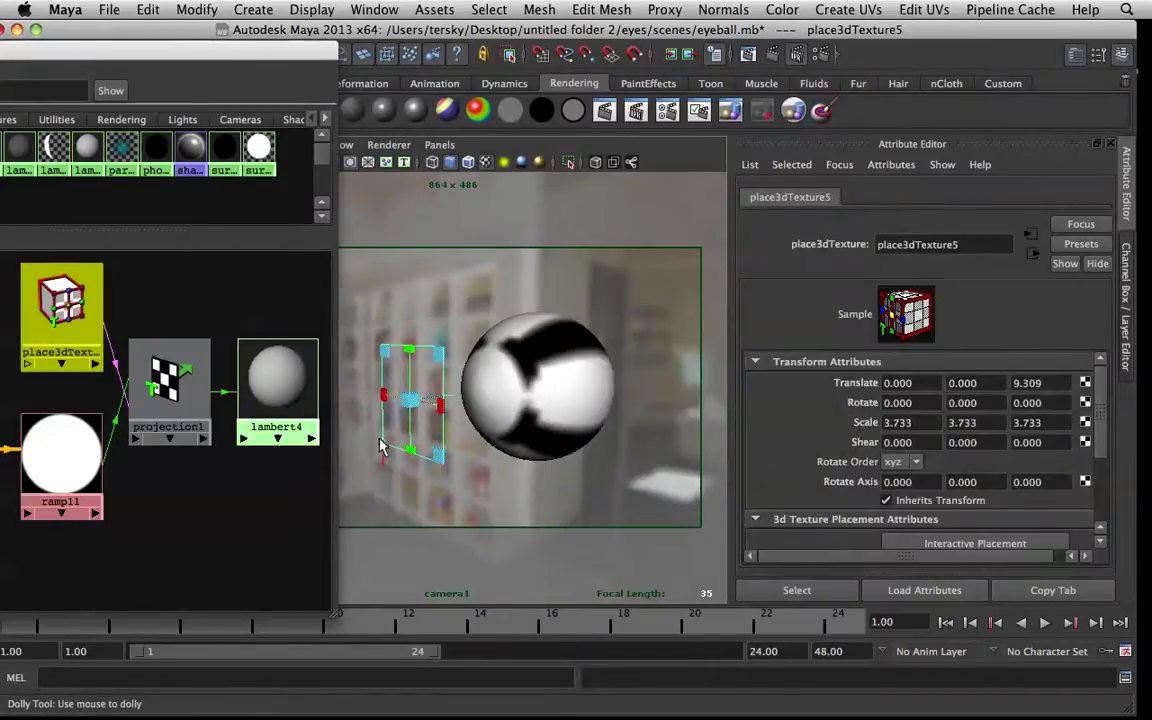
key("t")
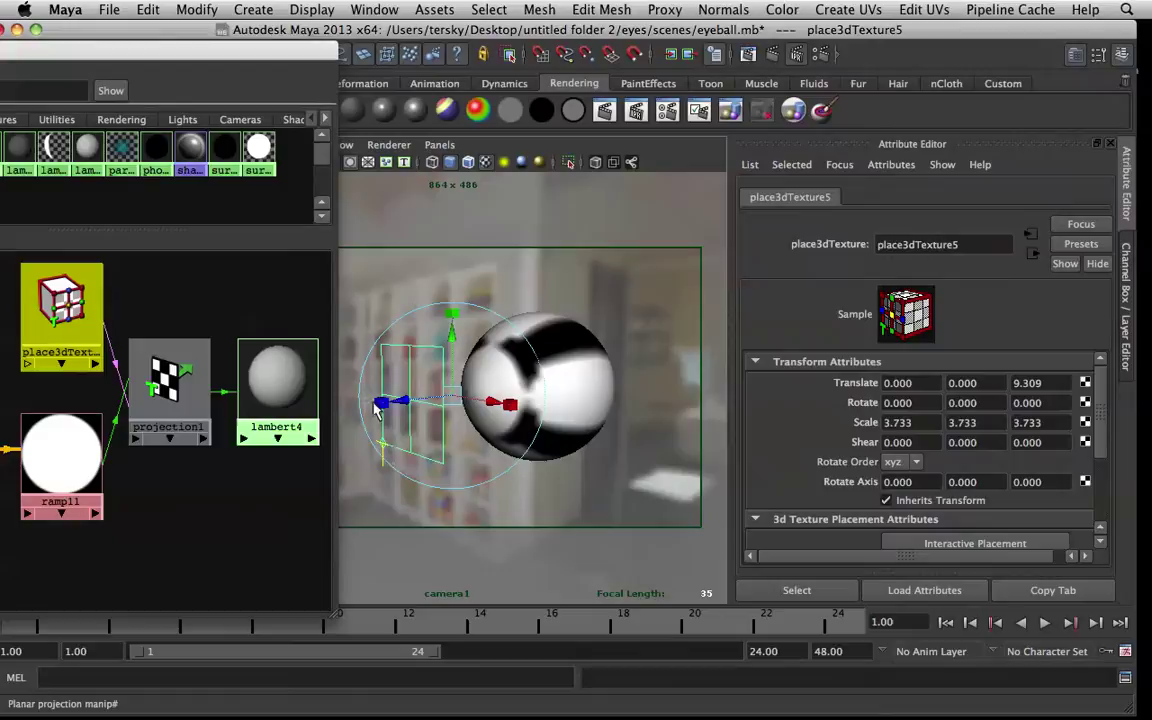
left_click(380, 406)
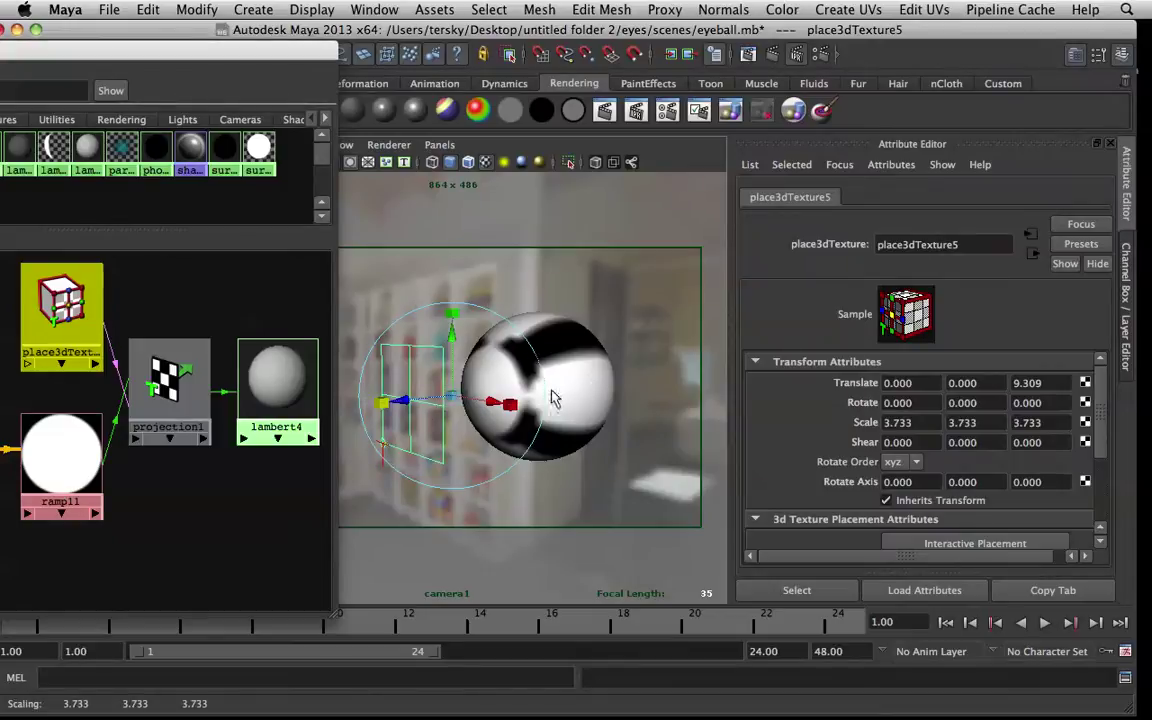
middle_click_drag(458, 400, 566, 363)
right_click_drag(566, 363, 560, 362, "alt")
mouse_move(560, 362)
left_mouse_down("alt")
mouse_move(516, 384)
mouse_move(560, 380)
left_mouse_up("alt")
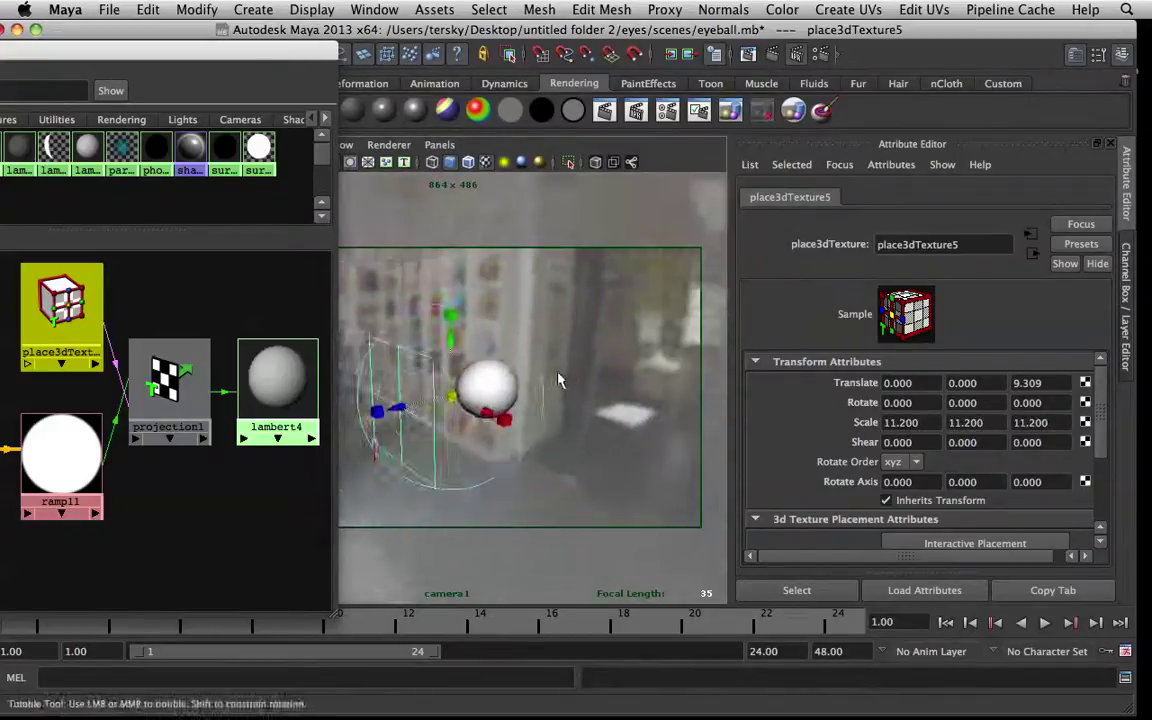
right_click_drag(560, 380, 548, 398, "alt")
left_click(55, 447)
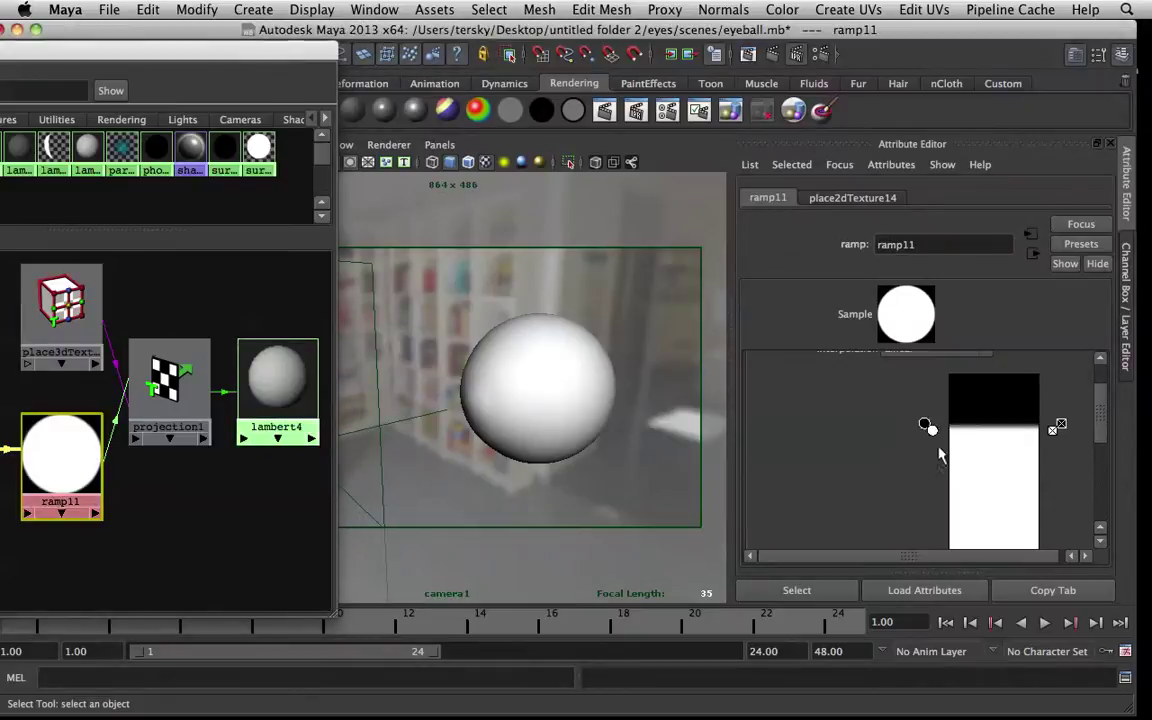
Drag ramp11's white and black entries down to about 0.06, leaving a tiny white centre.
left_click_drag(928, 428, 932, 498)
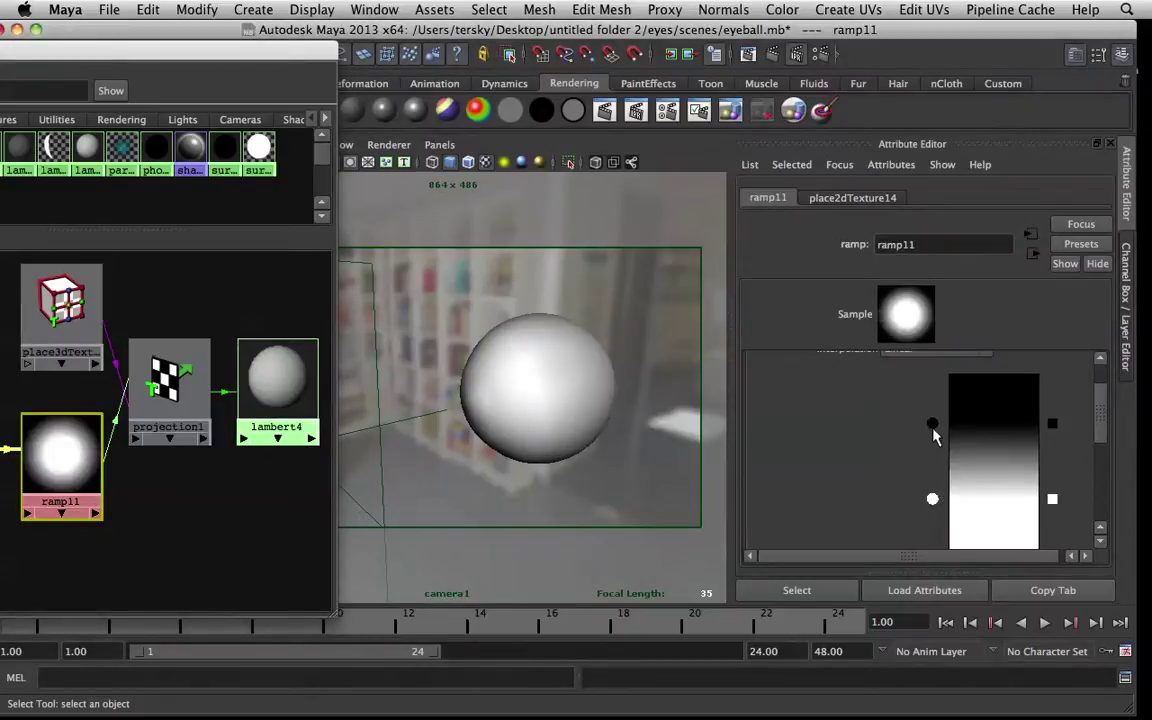
left_click_drag(933, 432, 930, 490)
scroll(940, 472, "down", 2)
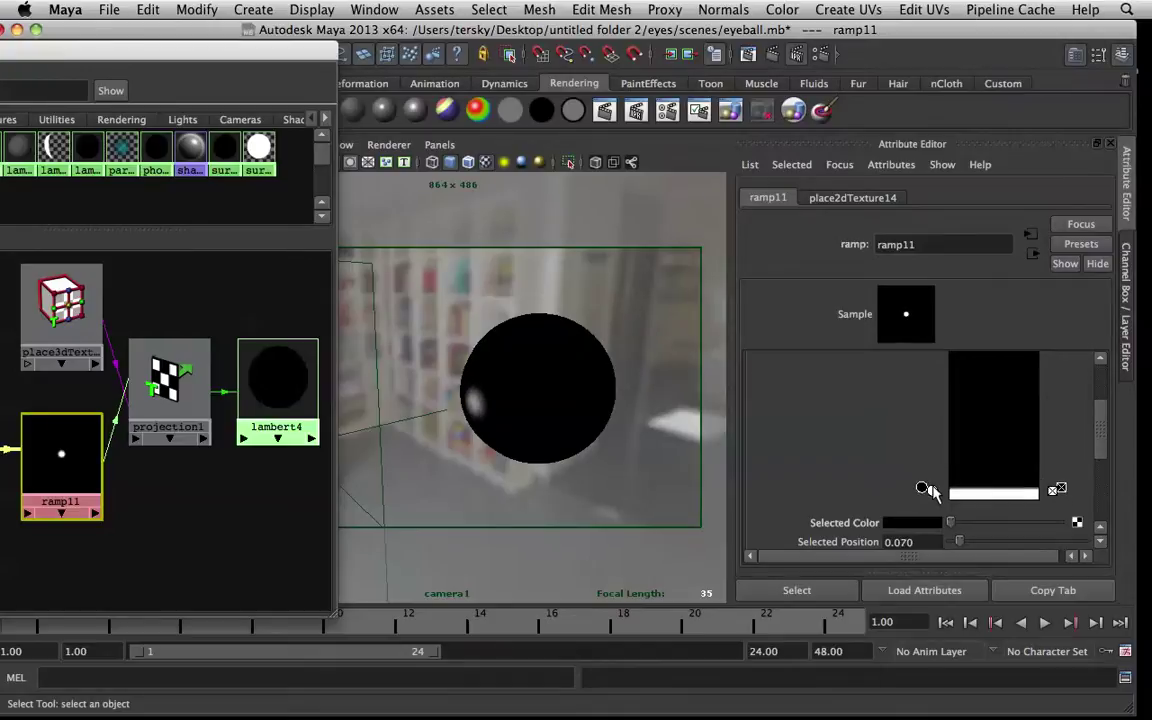
left_click(932, 491)
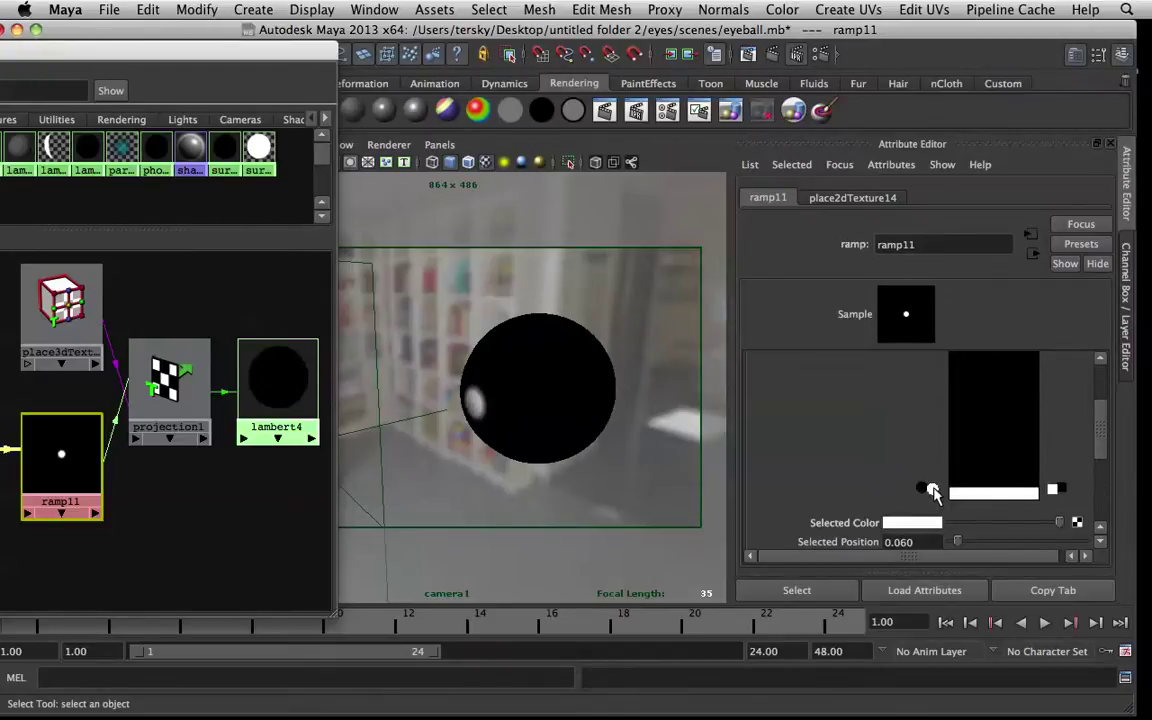
left_click(926, 491)
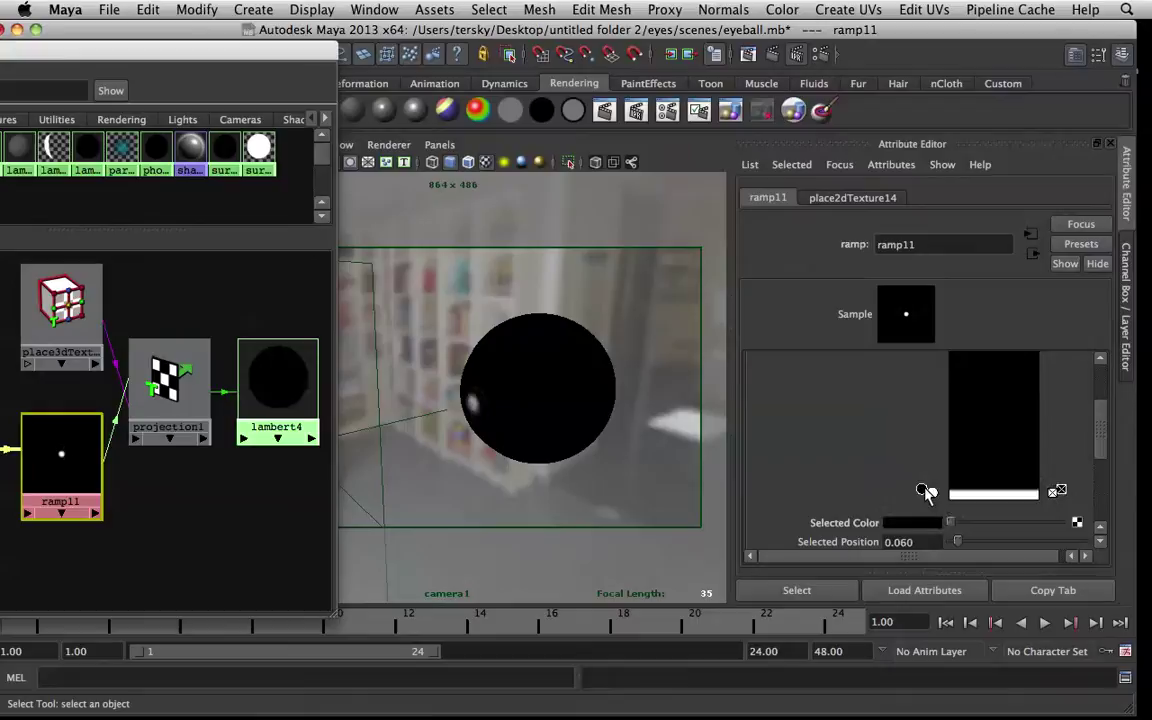
left_click_drag(617, 373, 462, 340, "alt")
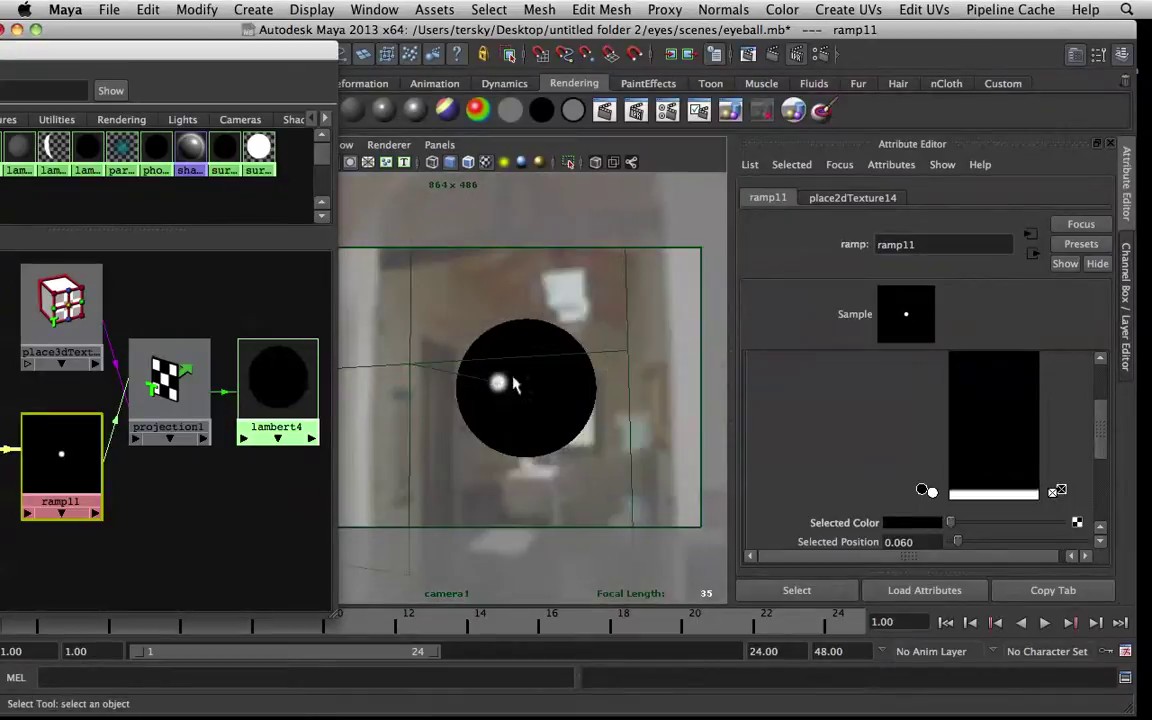
Connect projection1 to lambert4's Transparency attribute.
left_click(265, 378)
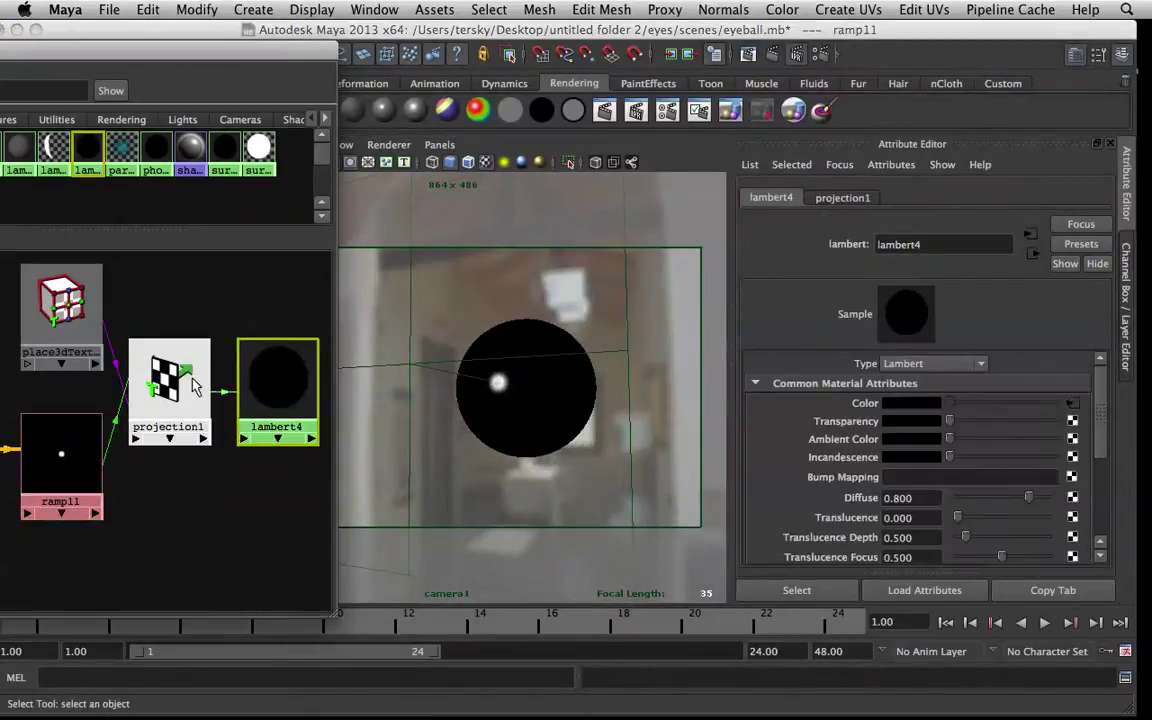
middle_click_drag(433, 412, 846, 420)
left_click_drag(533, 328, 572, 388, "alt")
Switch the viewport to Viewport 2.0 and back to Default Quality.
left_click(389, 145)
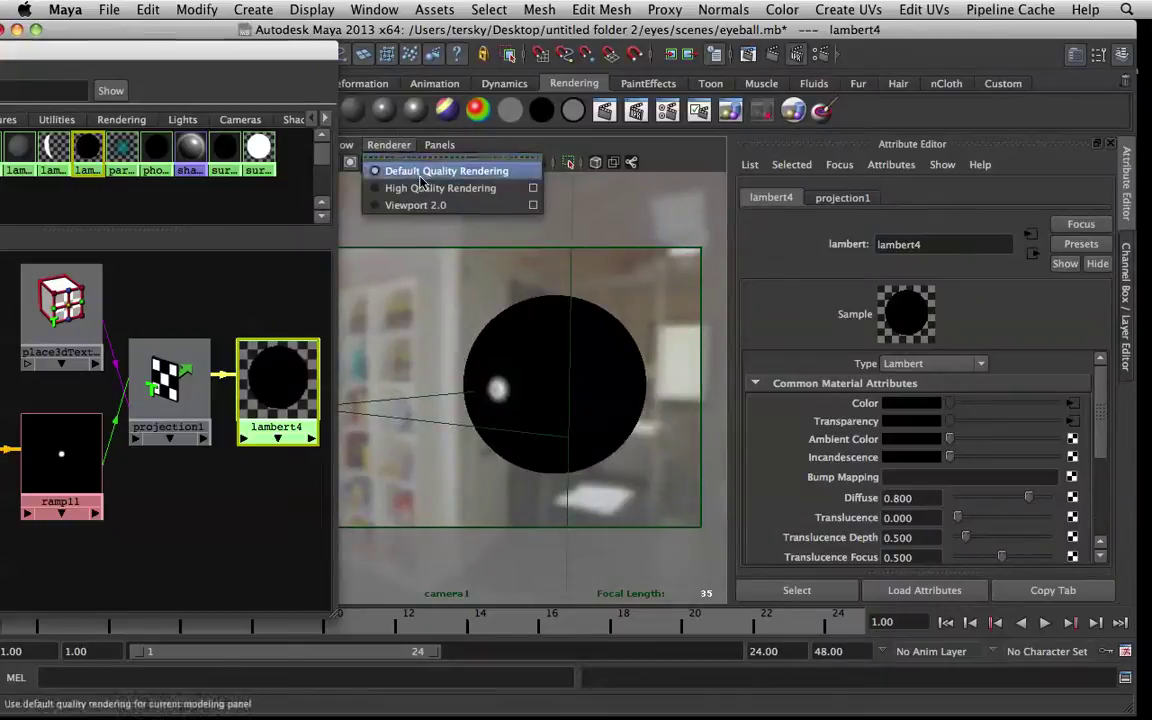
left_click(393, 197)
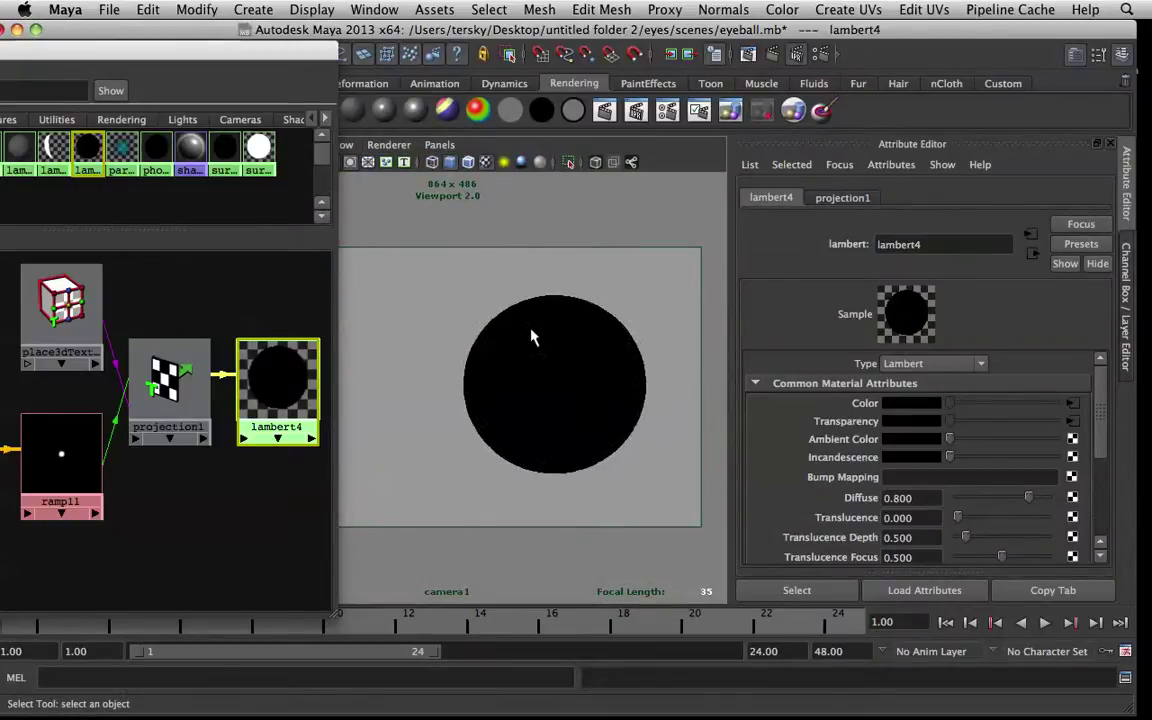
left_click(389, 145)
left_click(405, 165)
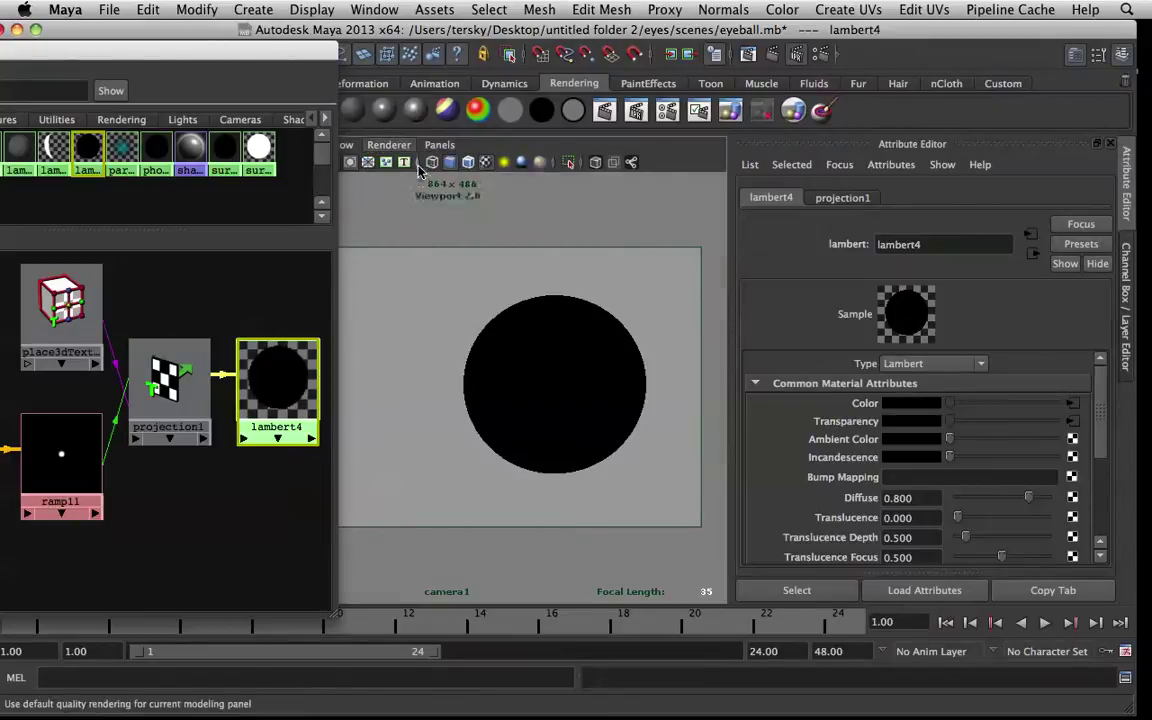
Tumble the camera, then select the eyeball sphere plus place3dTexture5.
left_click(558, 285)
left_click_drag(558, 285, 432, 395, "alt")
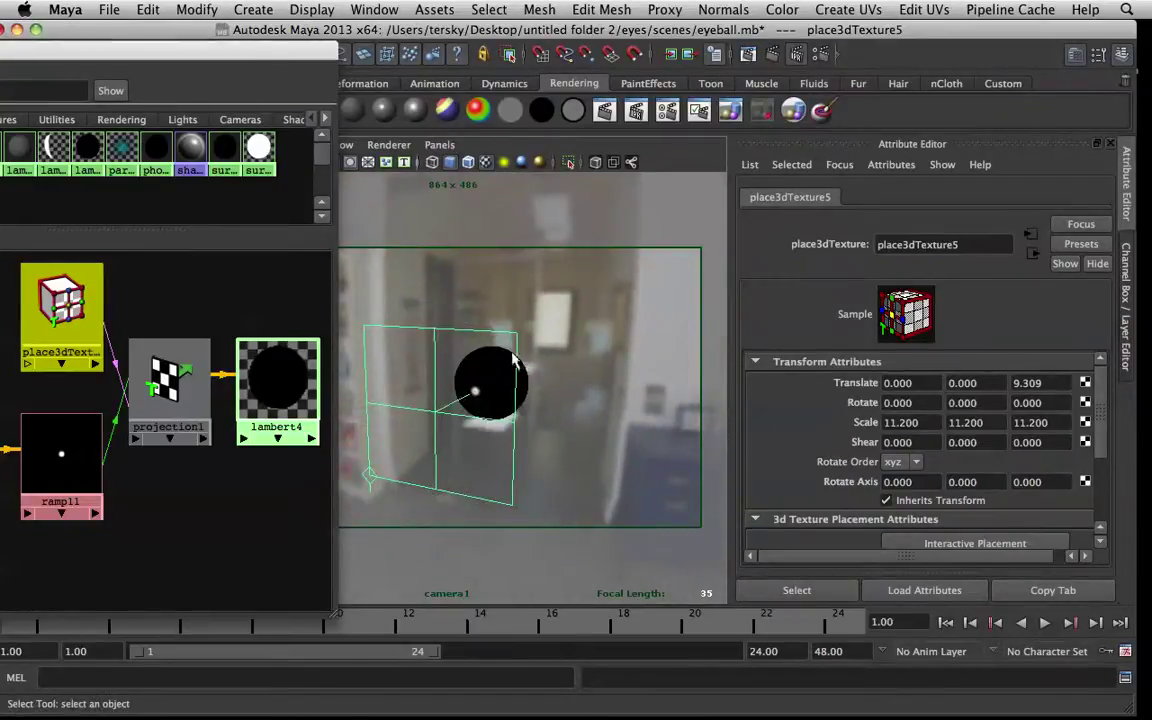
left_click_drag(514, 362, 510, 403, "alt")
left_click(488, 388)
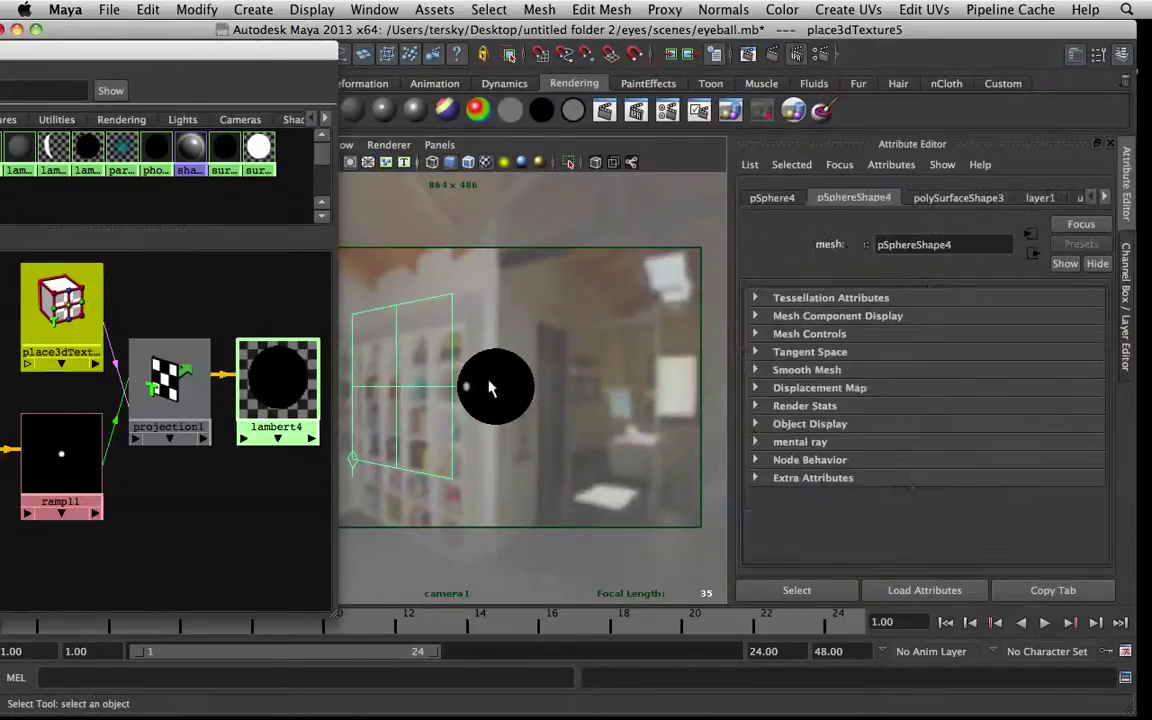
left_click(494, 378)
left_click(483, 386)
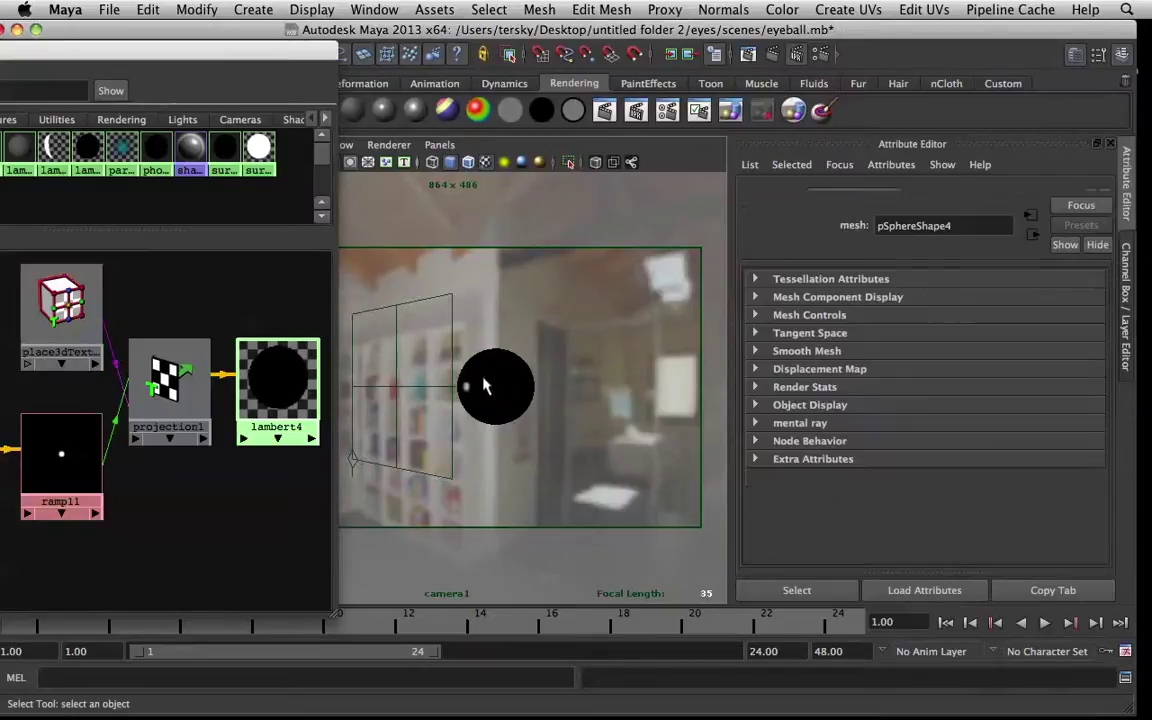
left_click(453, 452)
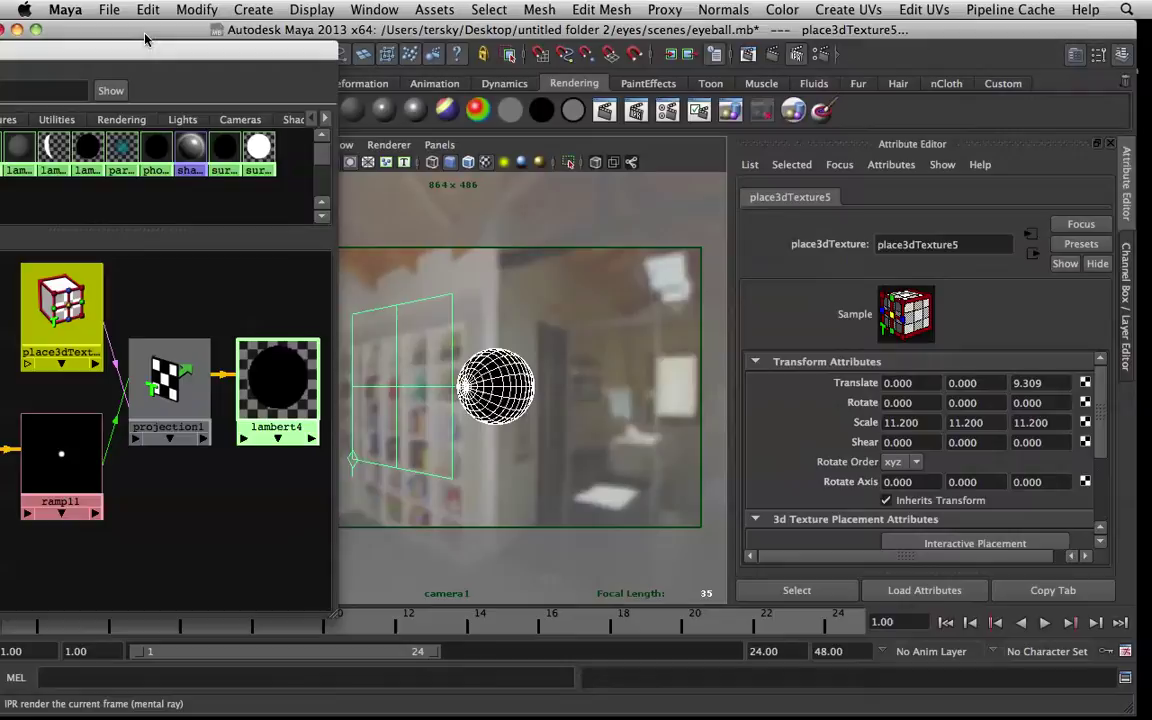
In the Animation menu set, aim-constrain place3dTexture5 to the eyeball sphere.
left_click_drag(146, 38, 173, 162)
left_click(40, 52)
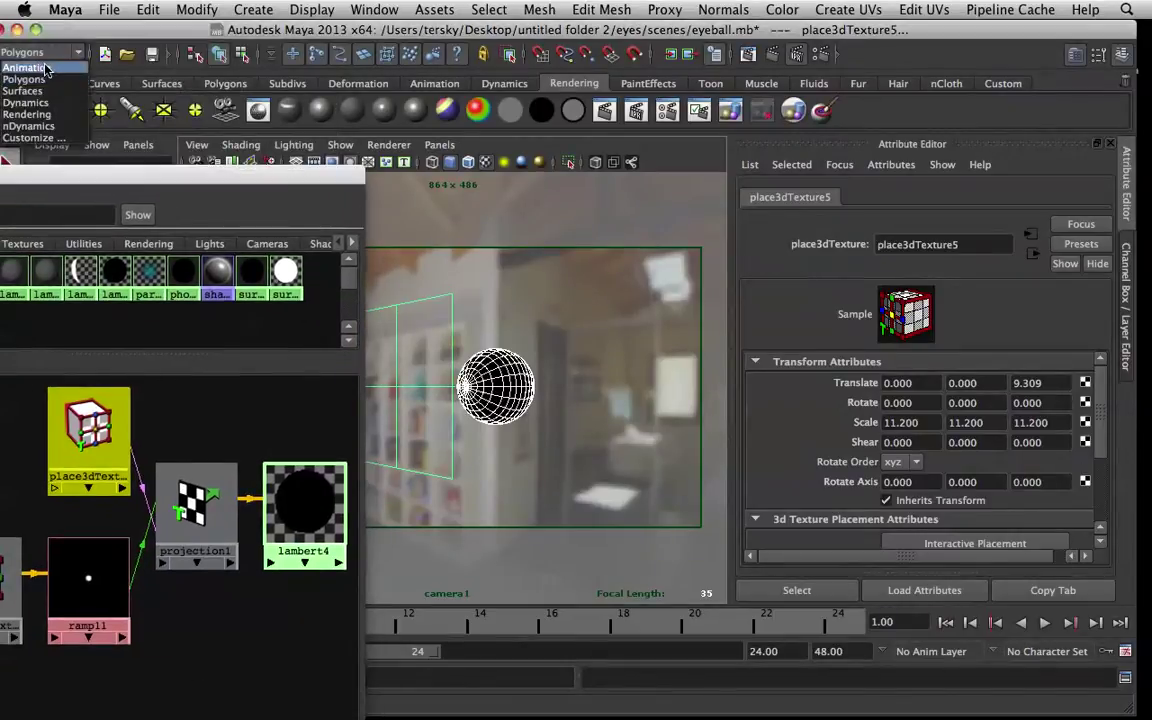
left_click(46, 68)
left_click(918, 11)
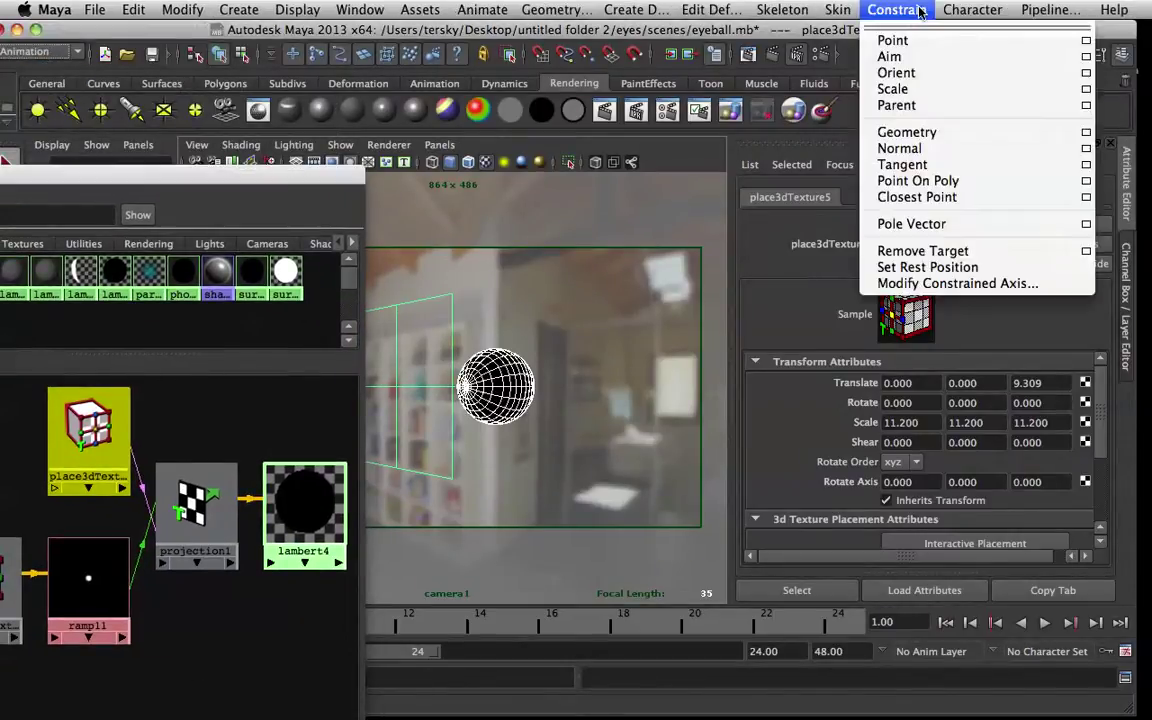
left_click(912, 63)
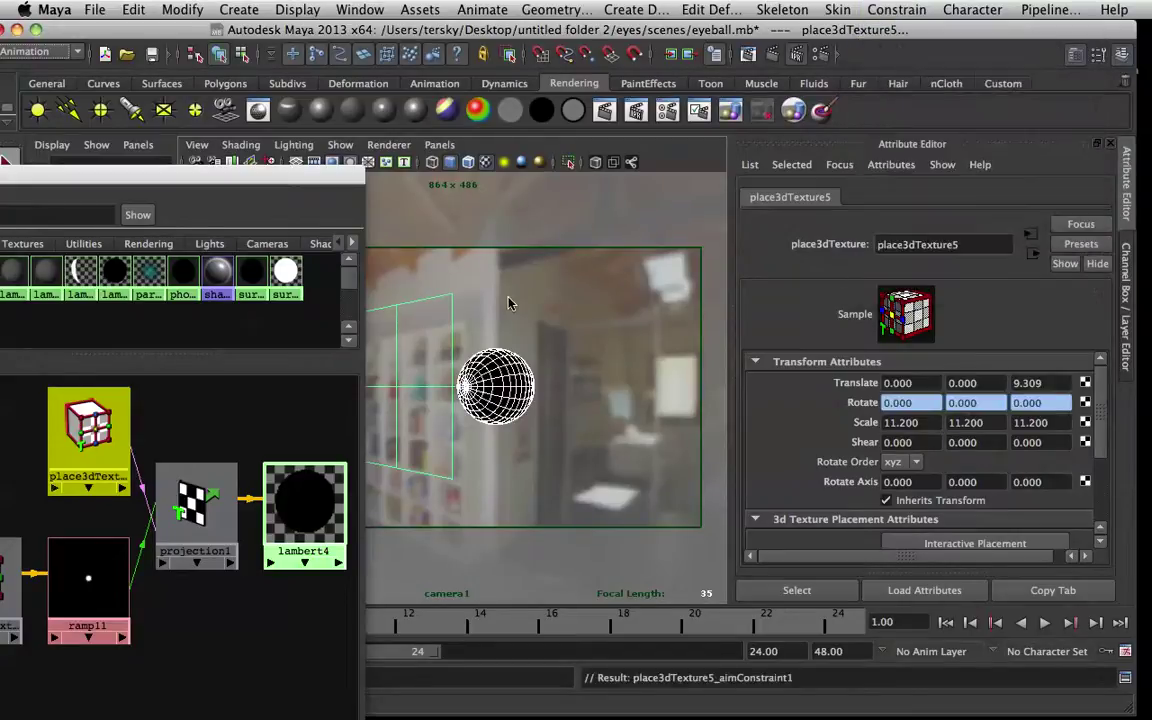
Move place3dTexture5 to about 0.043, 0.023, 10.107 so the highlight dot sits front.
key("5")
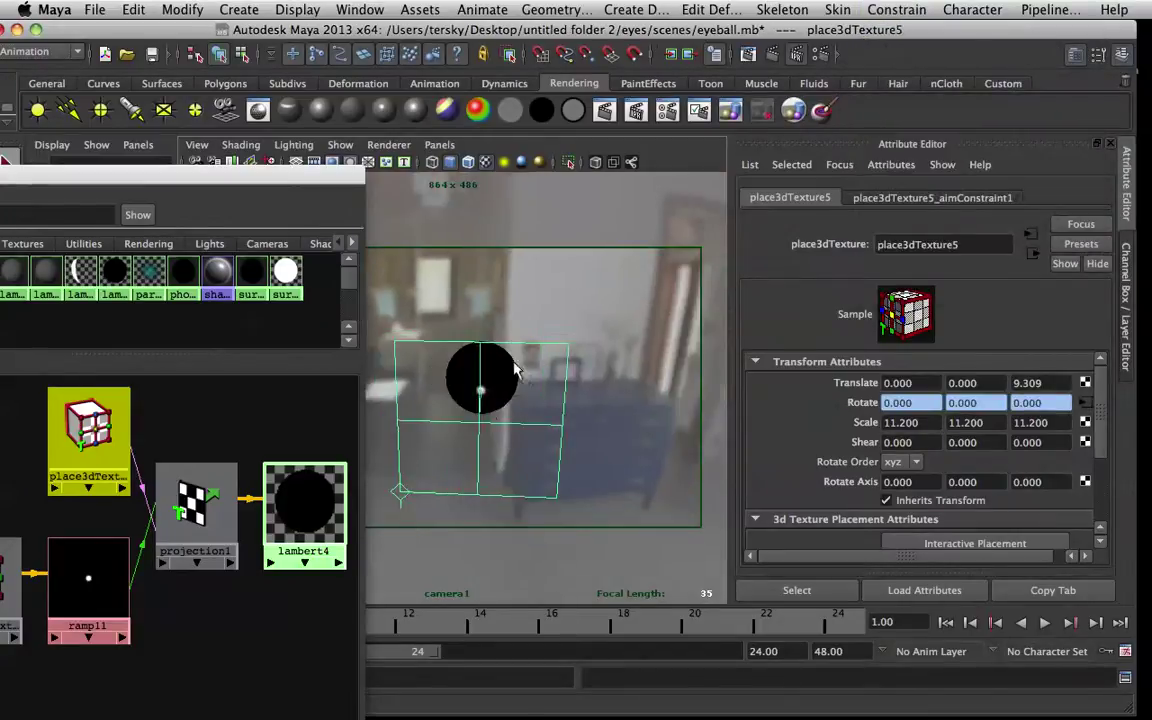
key("w")
mouse_move(470, 383)
left_mouse_down()
mouse_move(432, 326)
mouse_move(470, 376)
left_mouse_up()
scroll(470, 377, "up", 5)
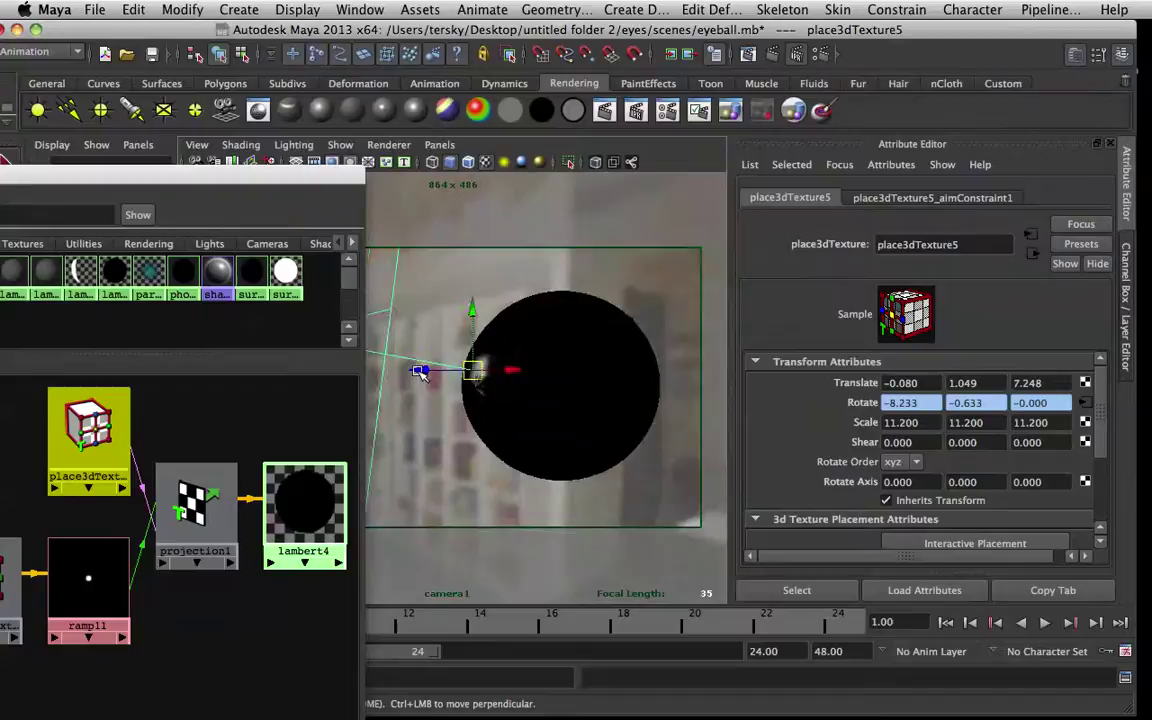
left_click_drag(369, 367, 478, 319)
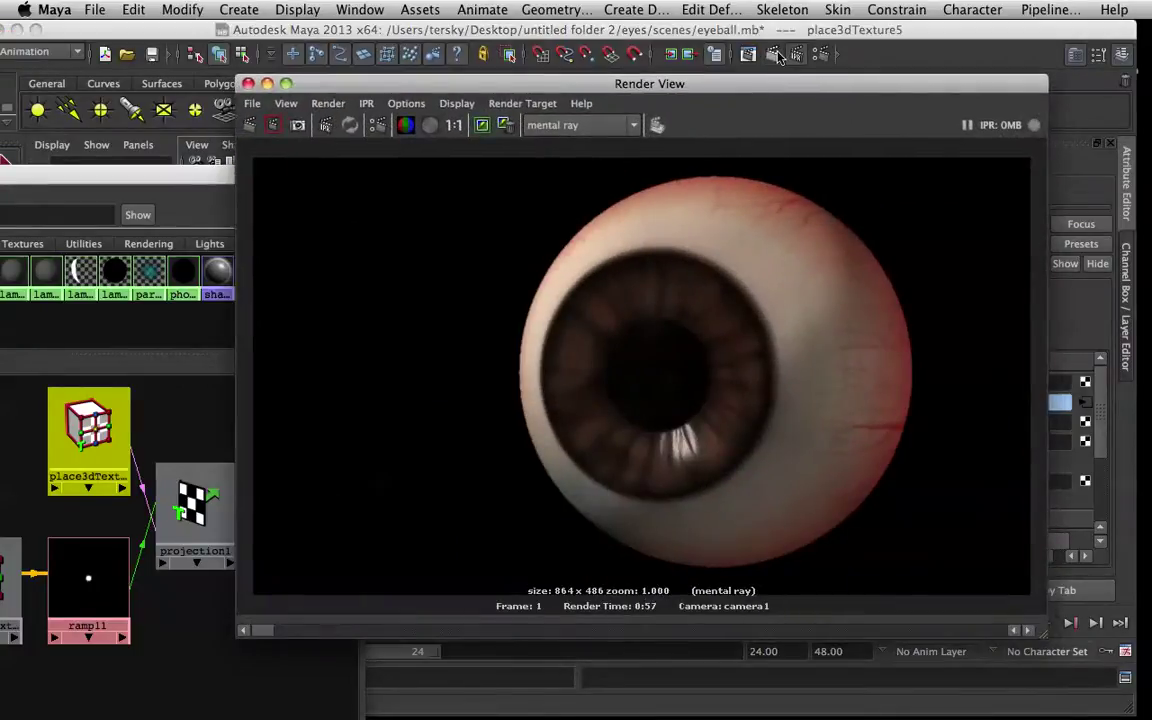
Render a frame, then break projection1's connection to lambert4's Transparency.
left_click(779, 56)
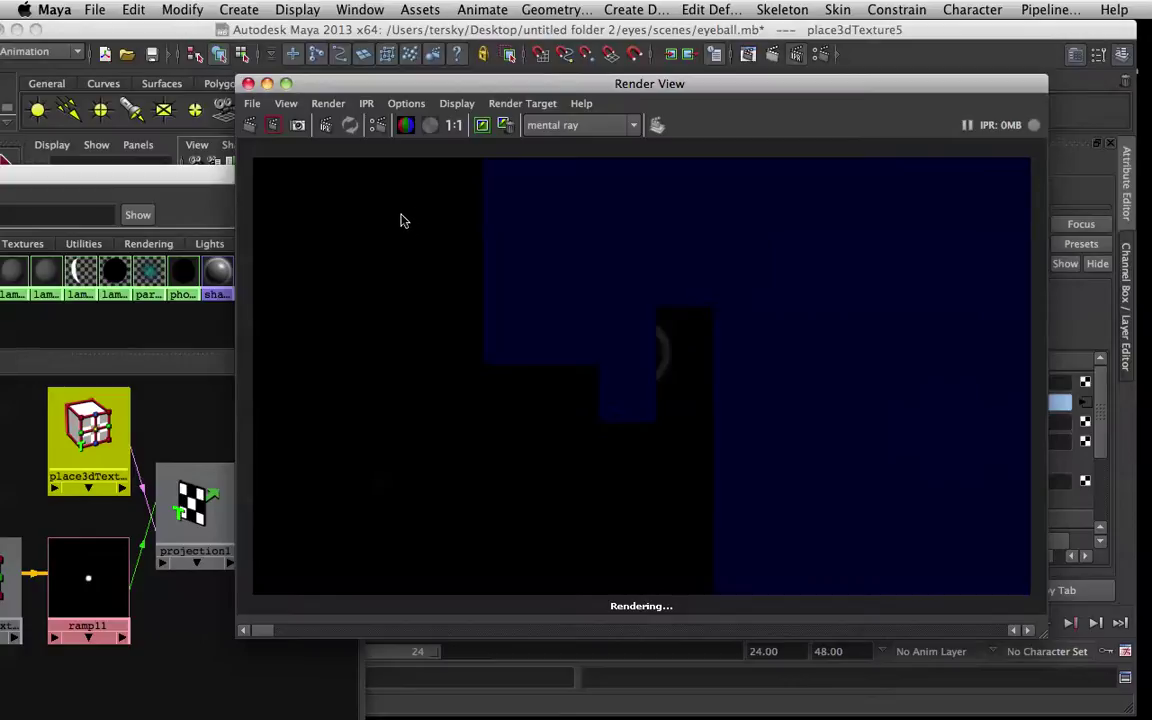
left_click(269, 85)
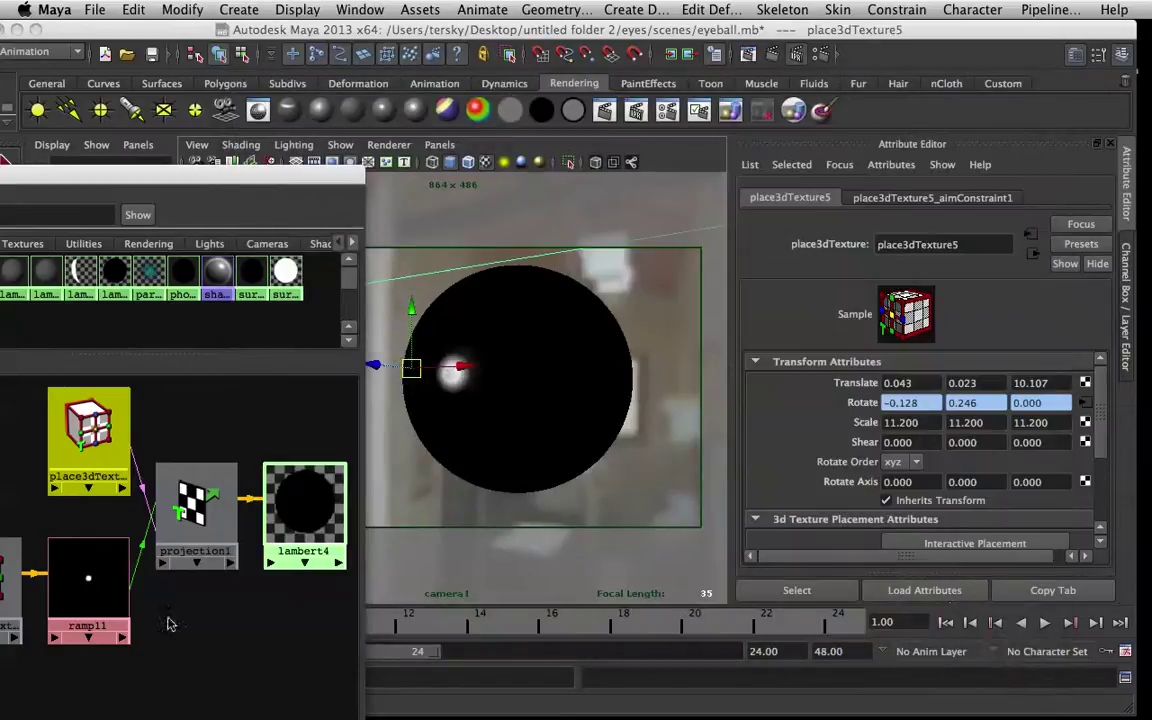
left_click(187, 513)
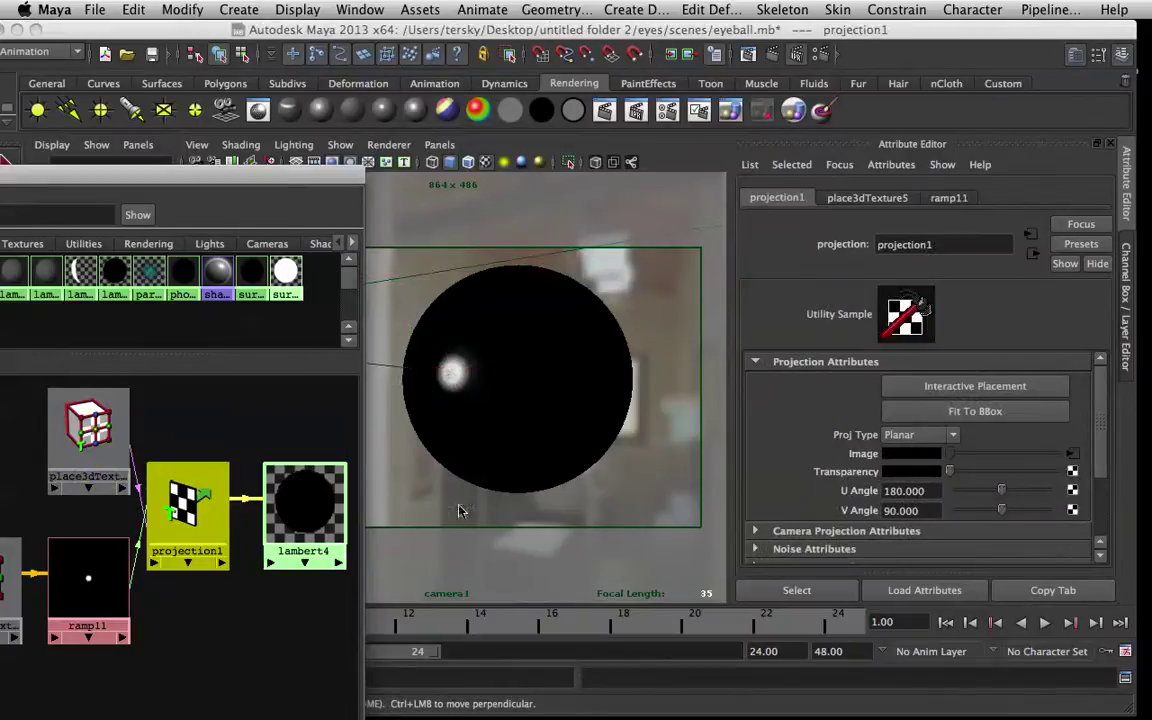
left_click(305, 505)
right_click(860, 426)
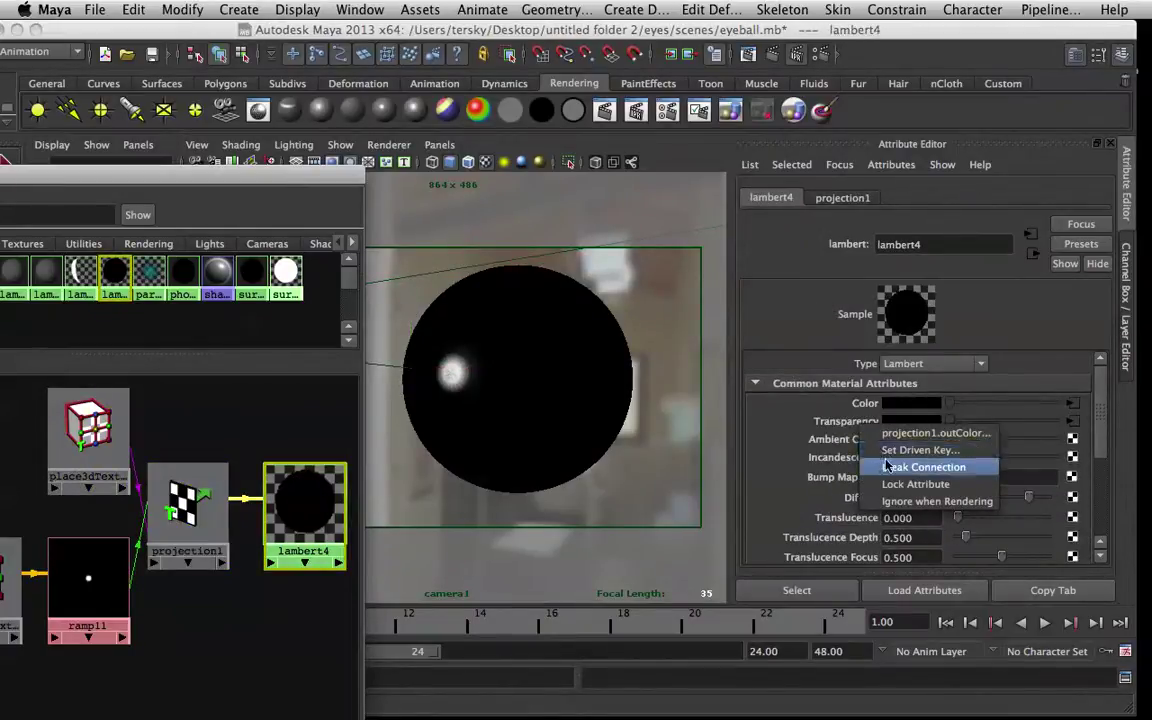
left_click(923, 467)
Rearrange ramp11 and its place2dTexture14 node in the Hypershade work area.
left_click(82, 568)
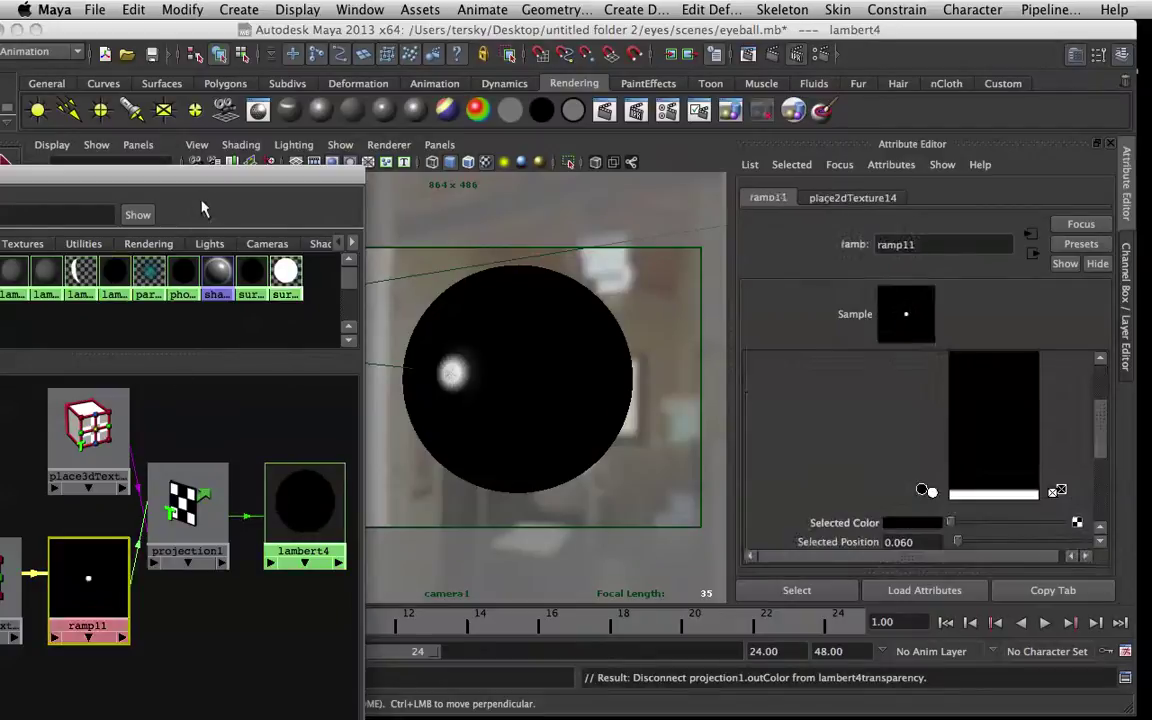
left_click_drag(203, 185, 290, 117)
left_click_drag(181, 537, 163, 513)
left_click(68, 510)
left_click_drag(68, 510, 20, 500)
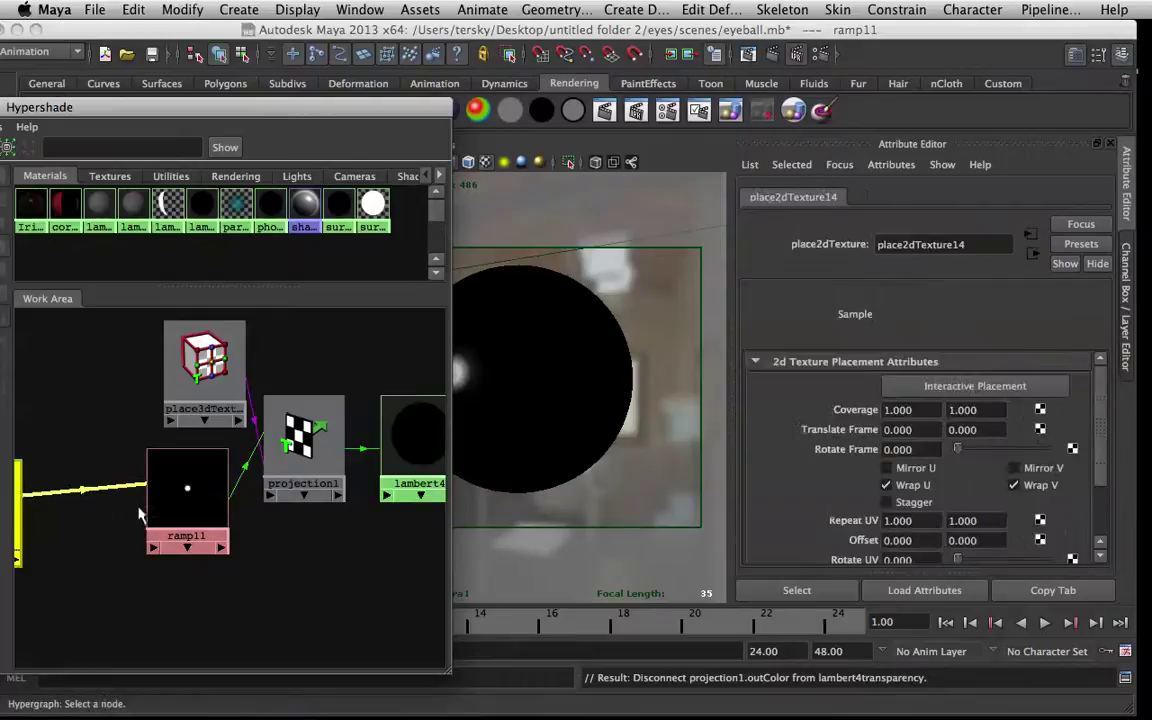
left_click(185, 492)
left_click_drag(160, 107, 624, 55)
Create a Reverse node below ramp11 and feed ramp11's output into reverse1's Input.
type("lumina")
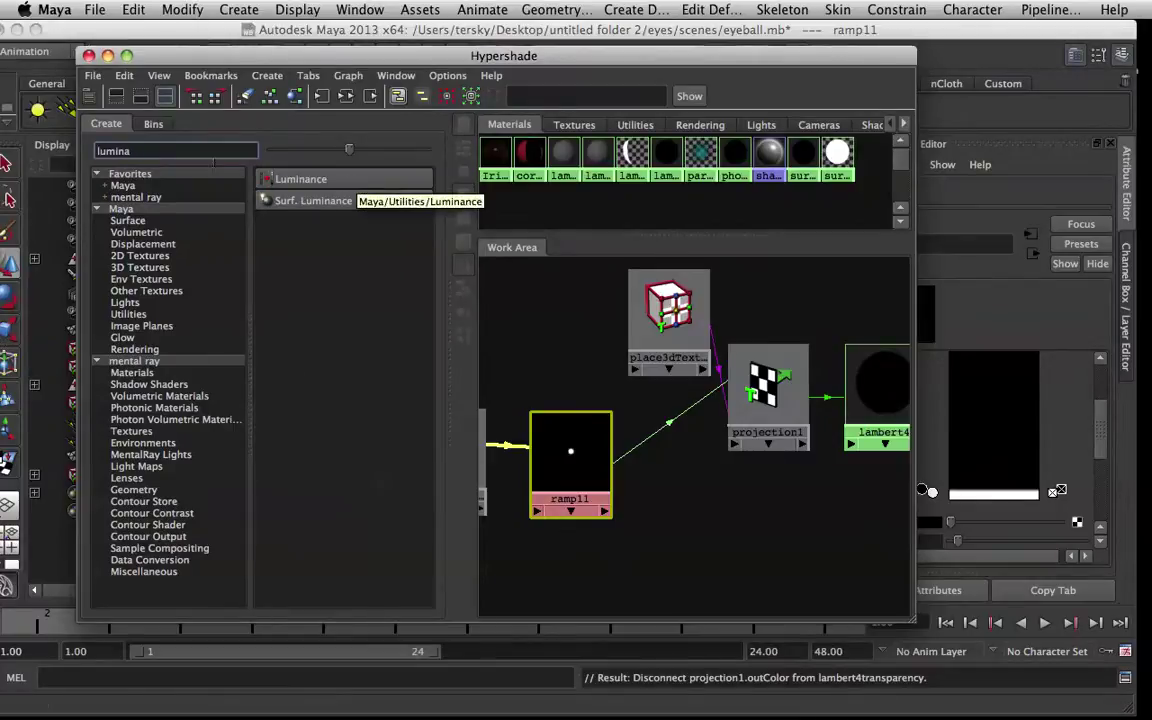
type("re")
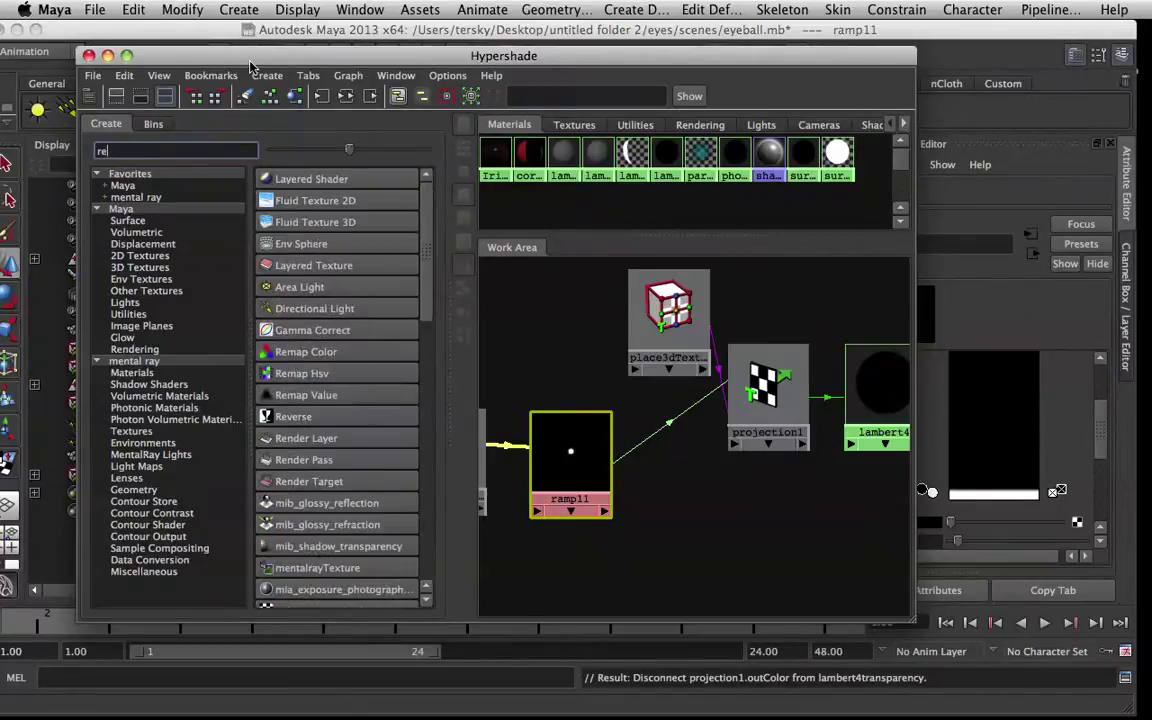
left_click(337, 420)
left_click_drag(470, 280, 695, 520)
middle_click_drag(606, 462, 703, 525)
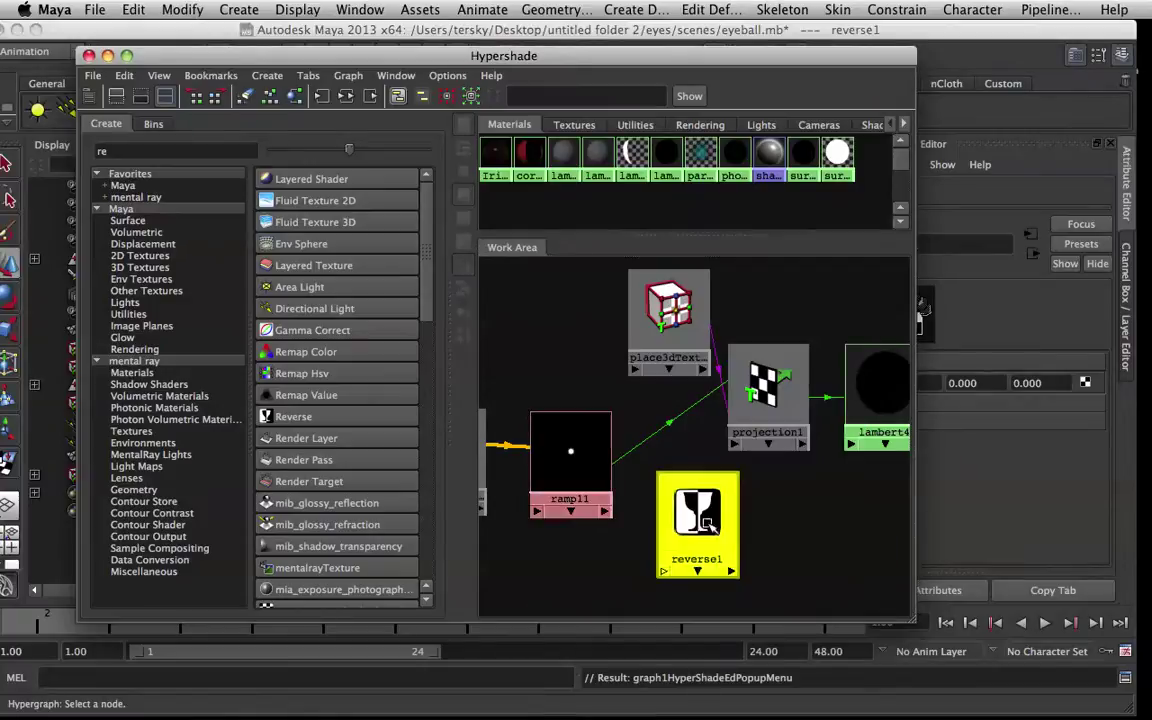
left_click_drag(703, 62, 501, 64)
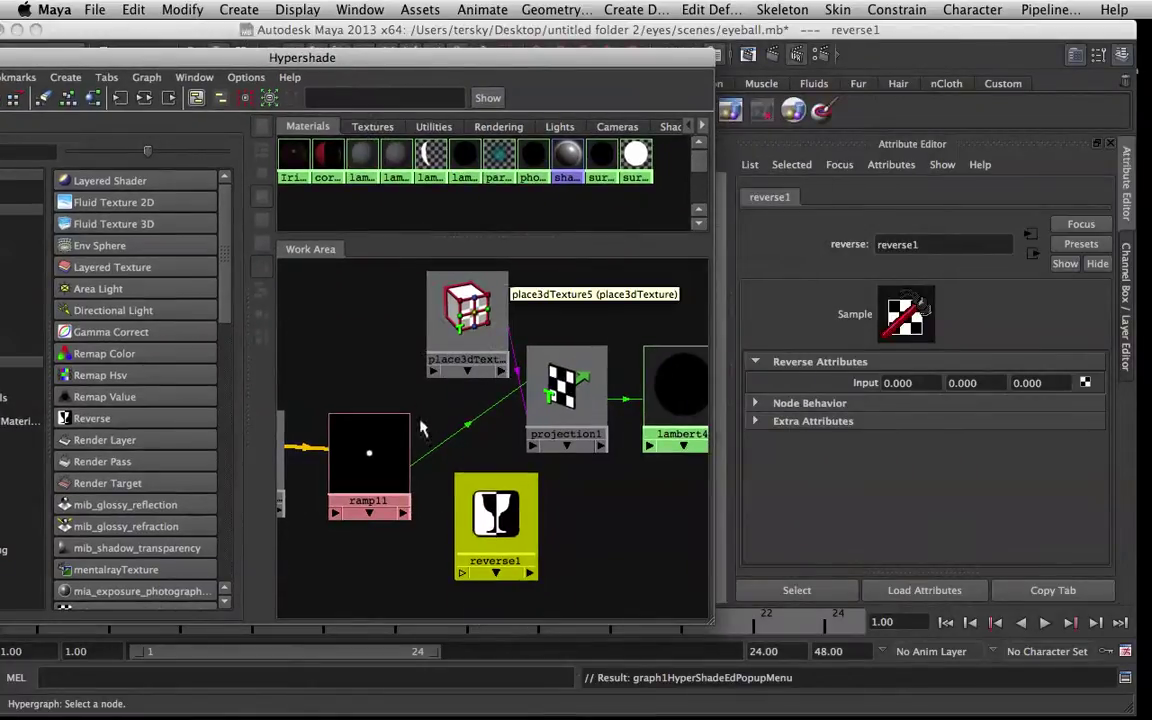
middle_click_drag(372, 450, 510, 519)
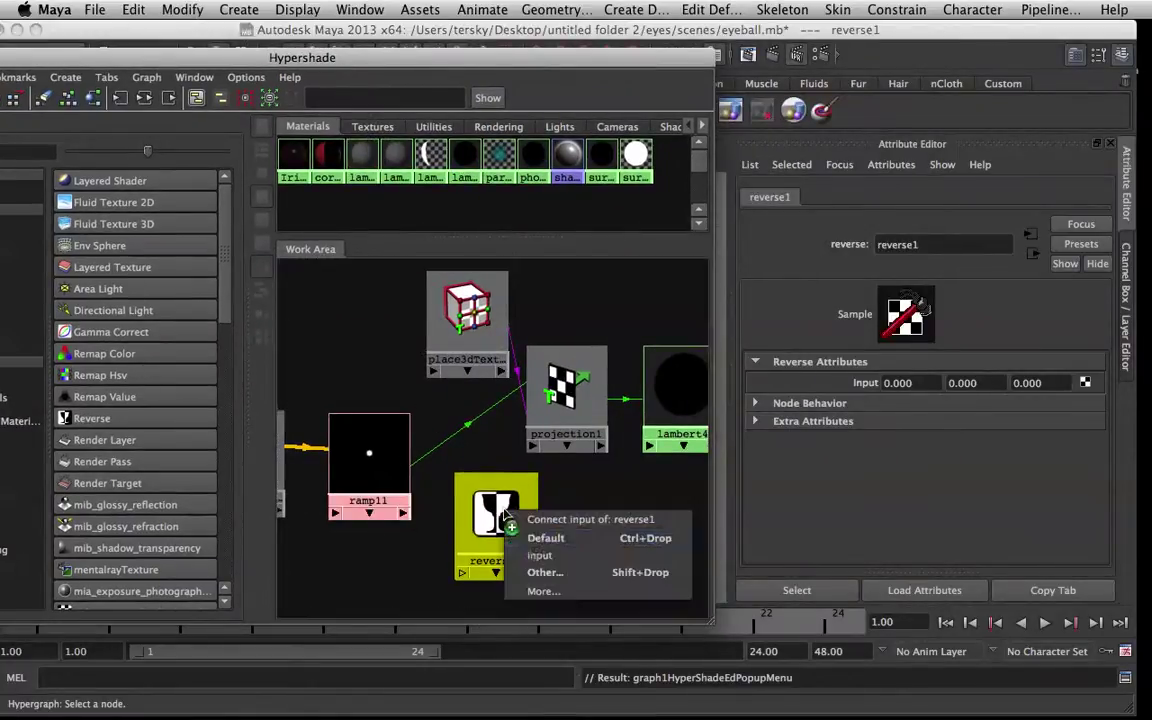
left_click(538, 555)
Try connecting reverse1 to projection1's Image, then undo that connection.
middle_click_drag(492, 522, 583, 380)
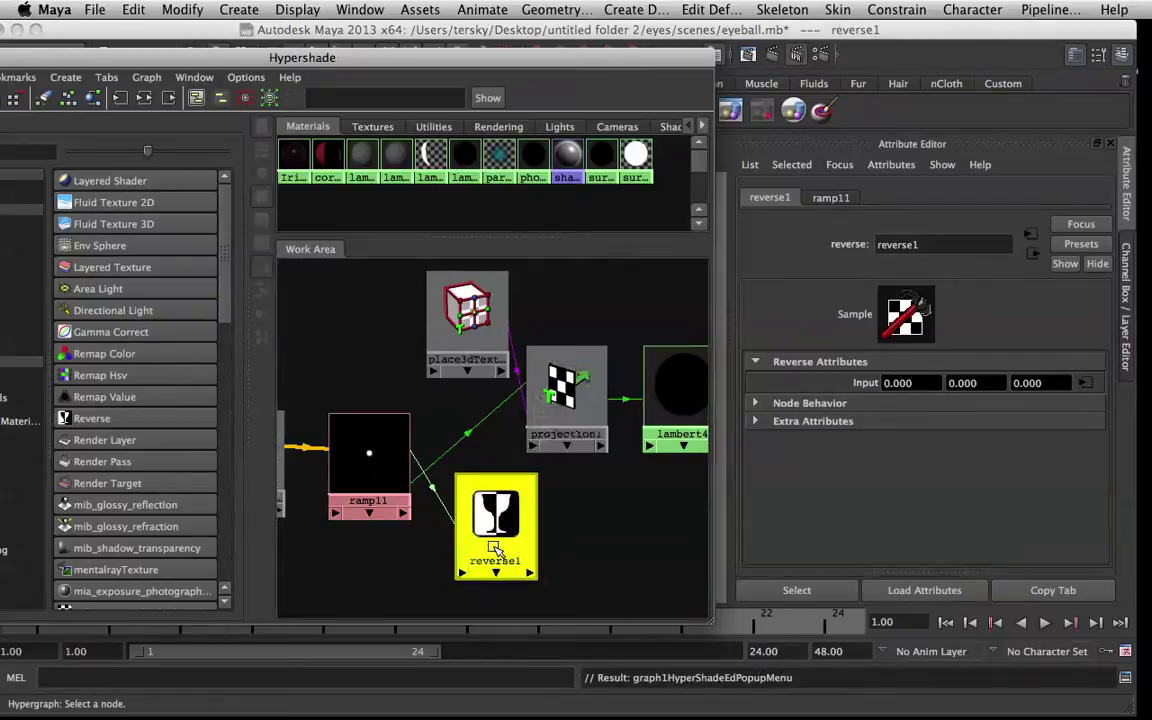
middle_click_drag(494, 522, 596, 412)
middle_click_drag(495, 520, 599, 358)
left_click(620, 386)
middle_click_drag(528, 492, 560, 392)
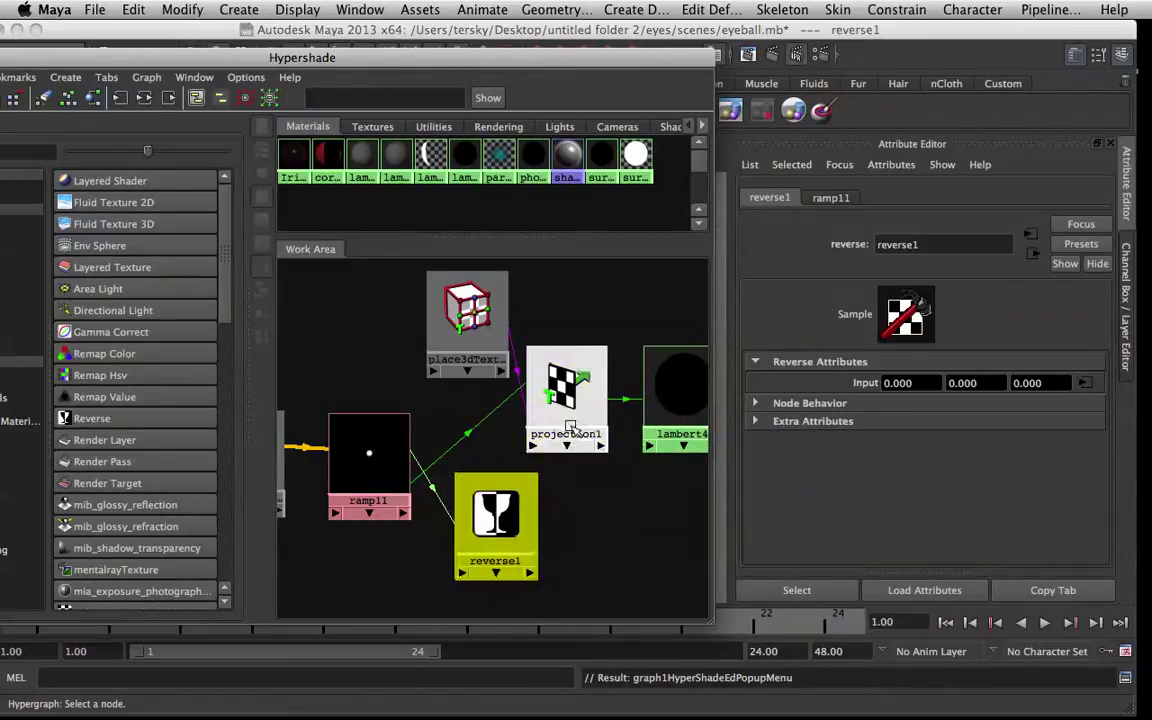
left_click(532, 386)
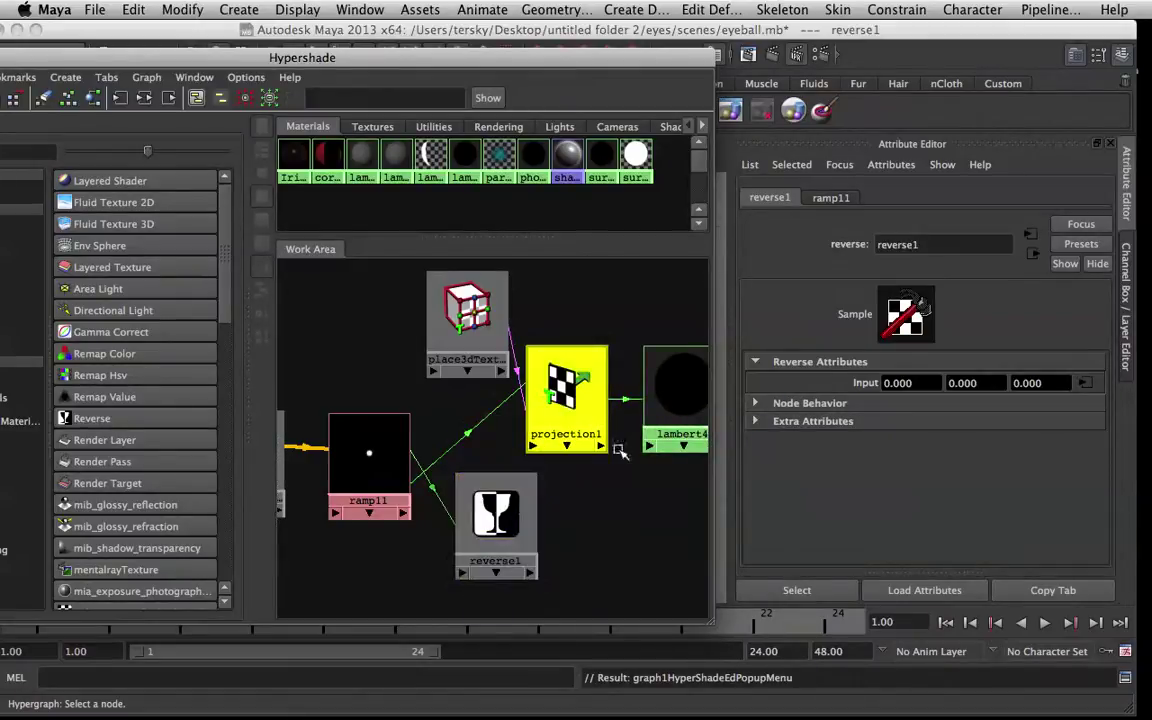
middle_click_drag(519, 507, 850, 455)
left_click(497, 495)
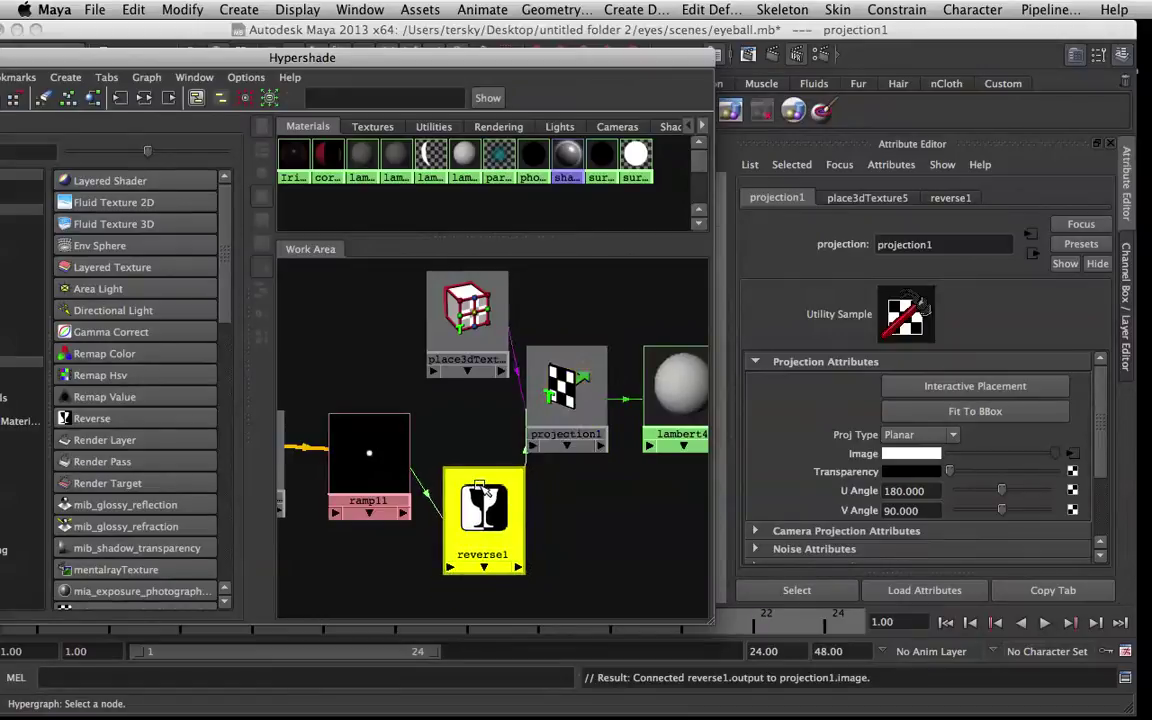
key("ctrl+z")
key("ctrl+z")
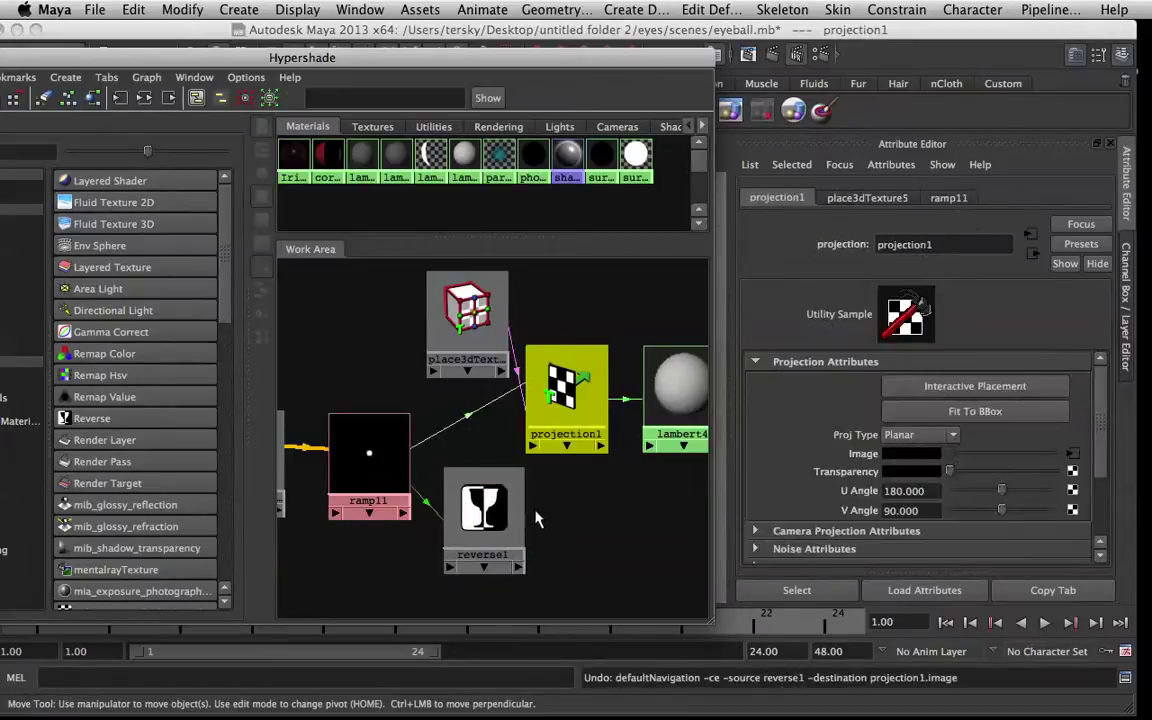
Duplicate projection1 as projection2 and place it below lambert4.
left_click(560, 346)
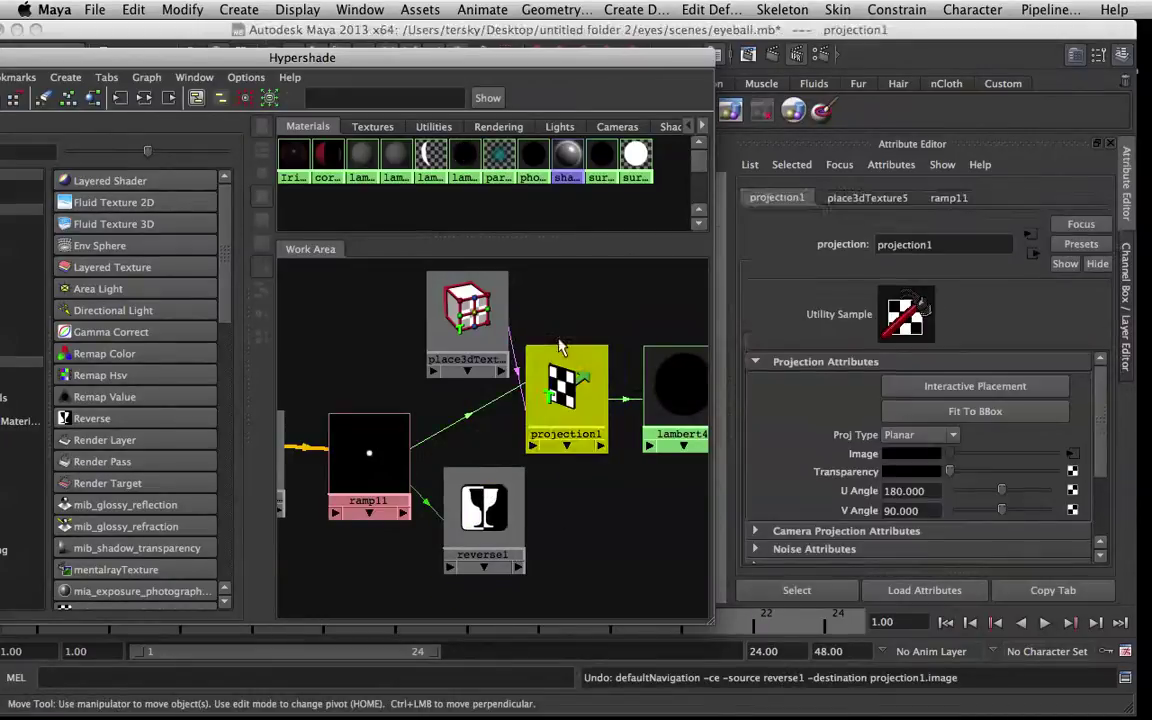
key("ctrl+d")
left_click_drag(330, 405, 648, 505)
Connect reverse1's output to projection2's Image attribute.
middle_click_drag(470, 500, 645, 520)
left_click(681, 484)
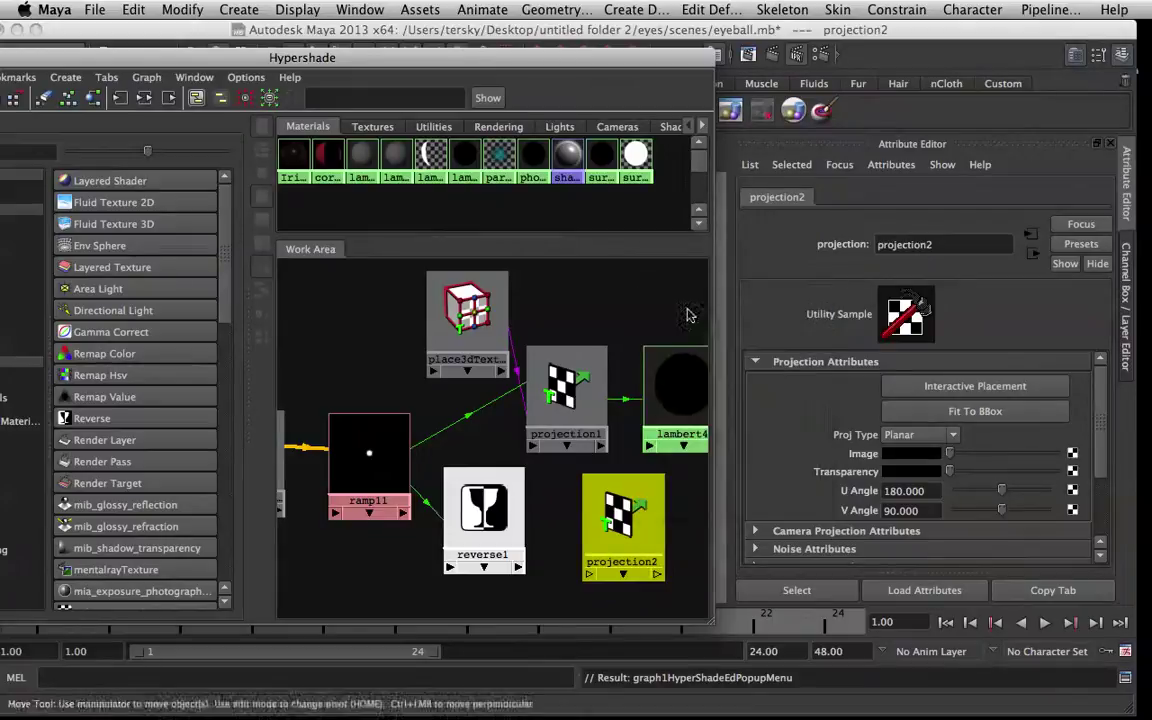
left_click(533, 592)
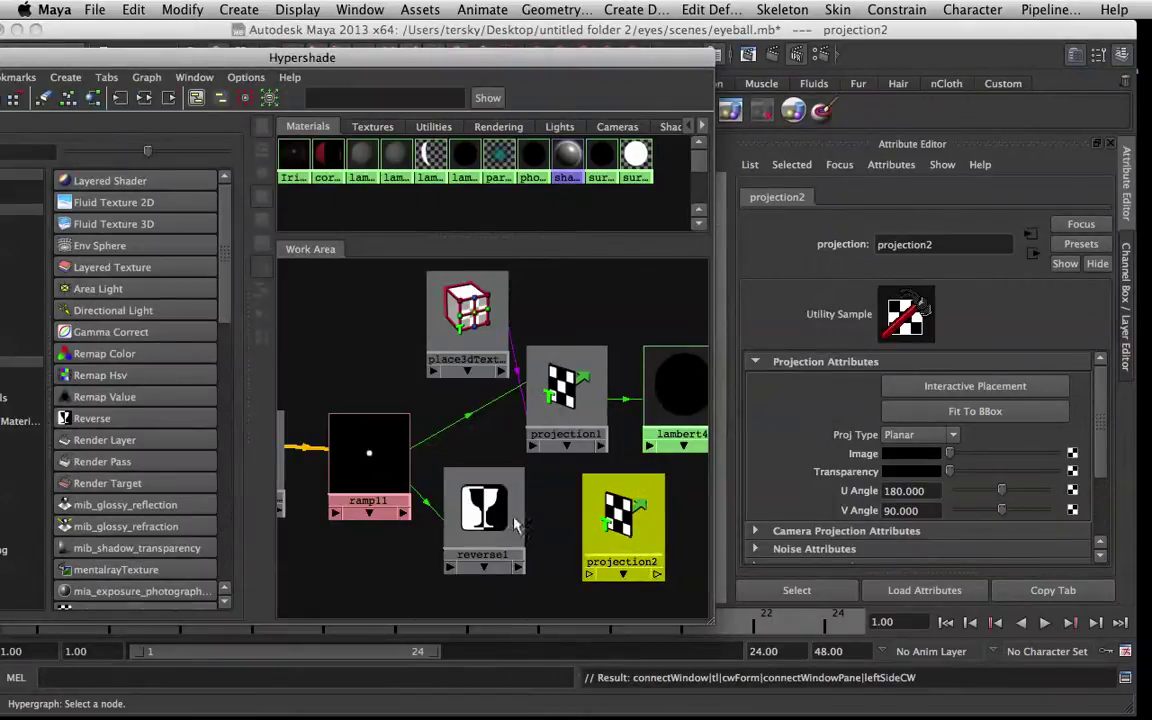
middle_click_drag(480, 510, 905, 453)
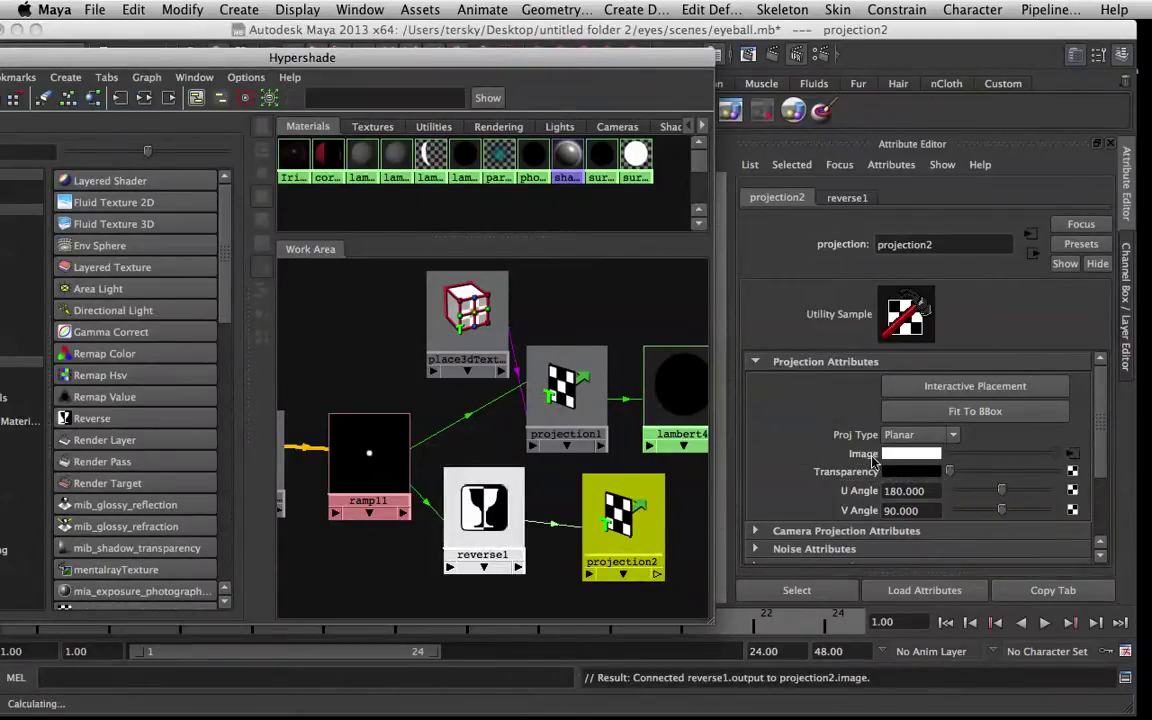
Duplicate place3dTexture5 as place3dTexture6 and drag it toward projection2.
key("ctrl+d")
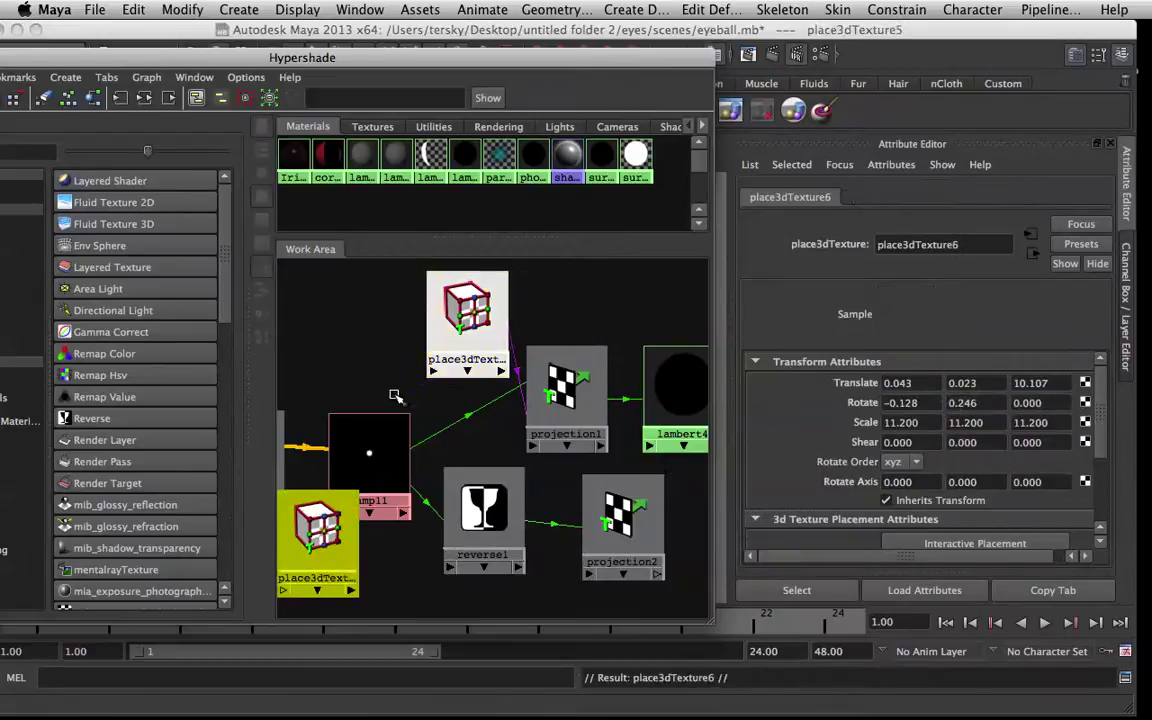
left_click_drag(322, 530, 470, 565)
middle_click_drag(474, 572, 625, 505)
Load place3dTexture6 and projection2 into the Connection Editor.
left_click(685, 479)
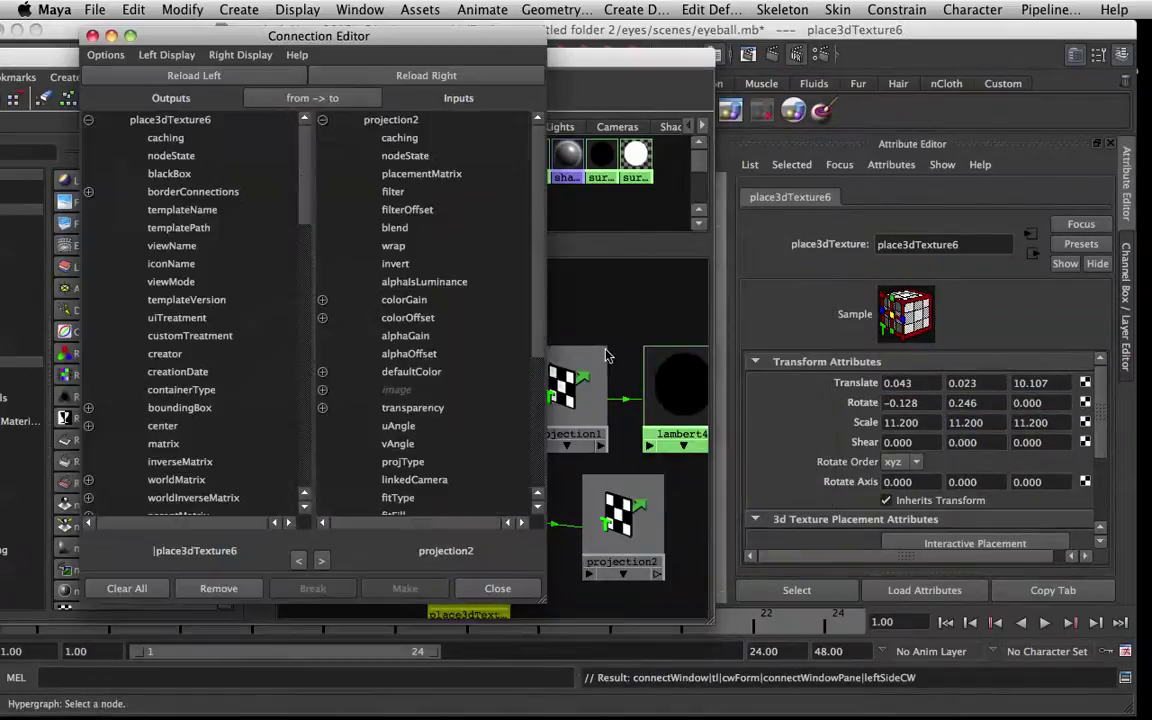
left_click(515, 583)
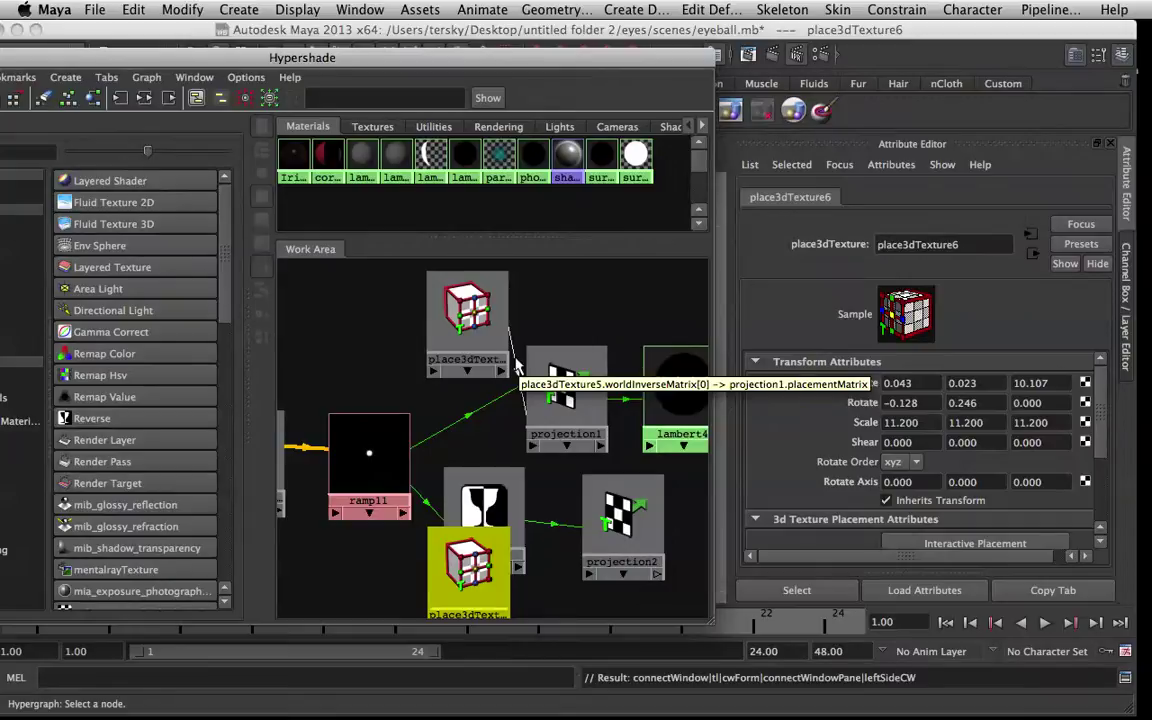
scroll(516, 366, "down", 2)
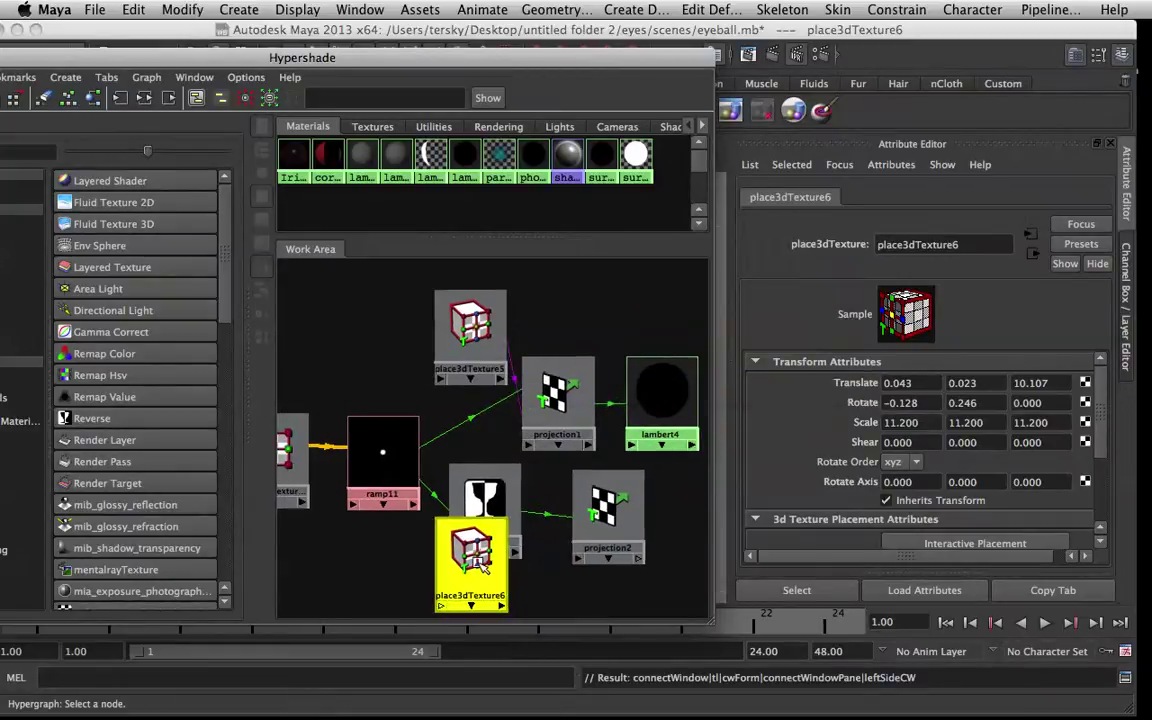
middle_click_drag(470, 555, 600, 512)
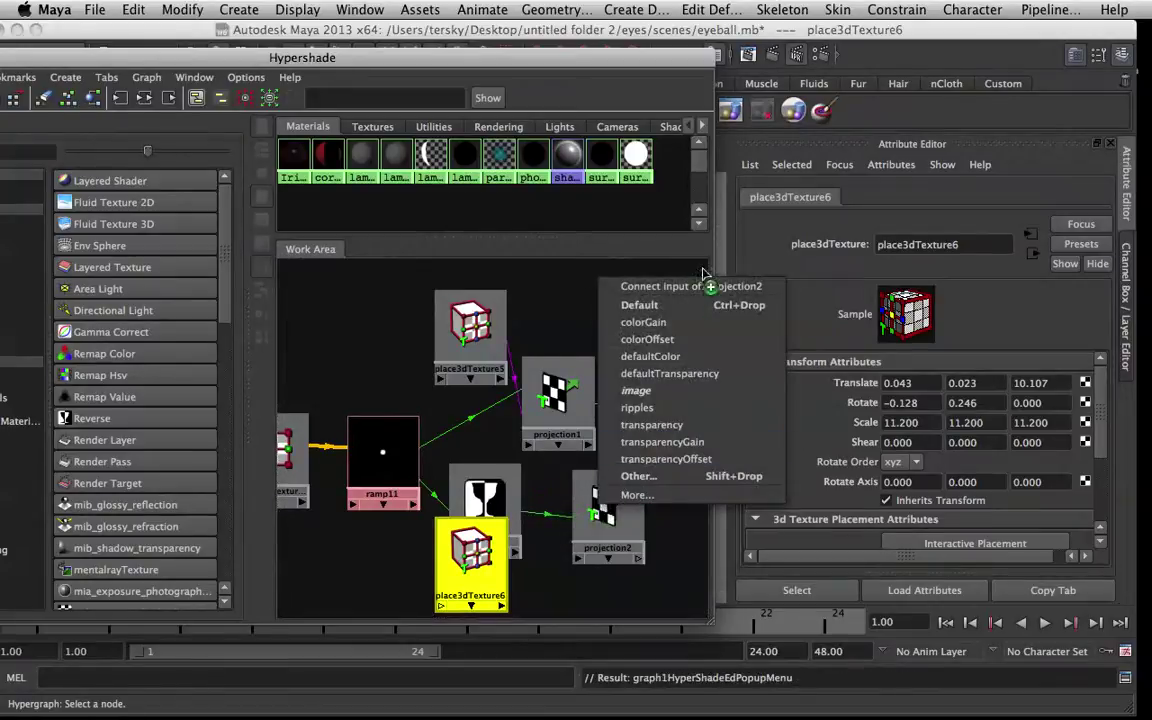
left_click(640, 477)
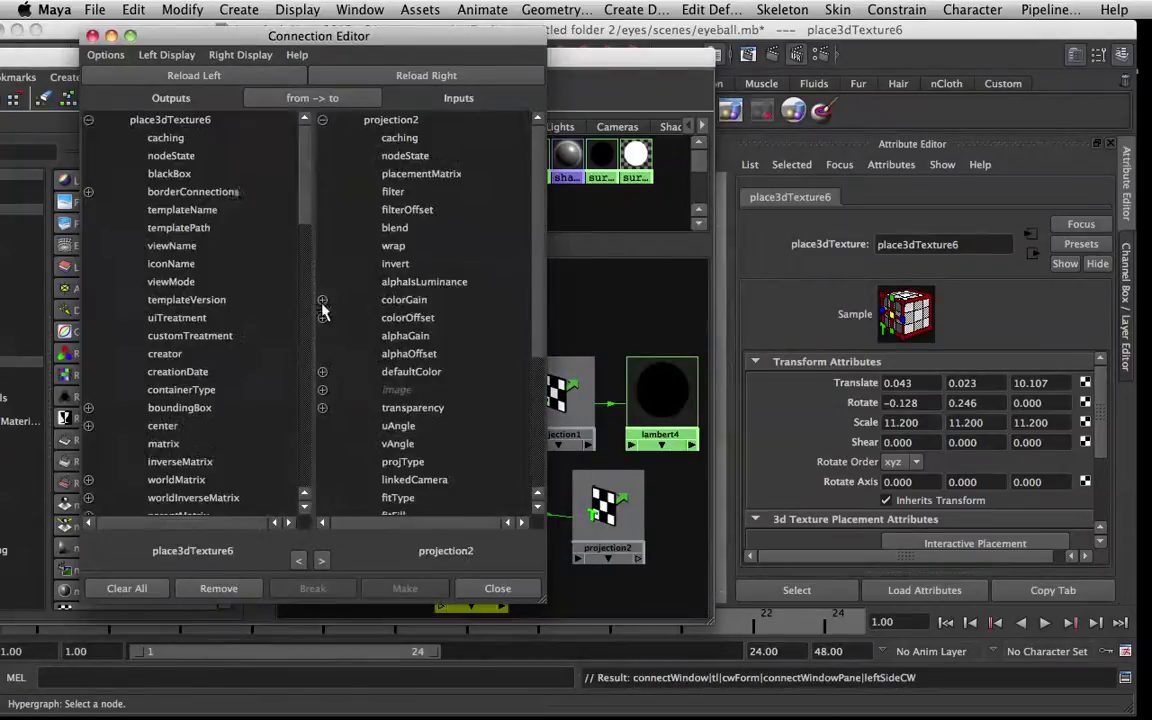
Connect place3dTexture6's worldInverseMatrix[0] to projection2's placementMatrix and close the editor.
scroll(233, 207, "down", 15)
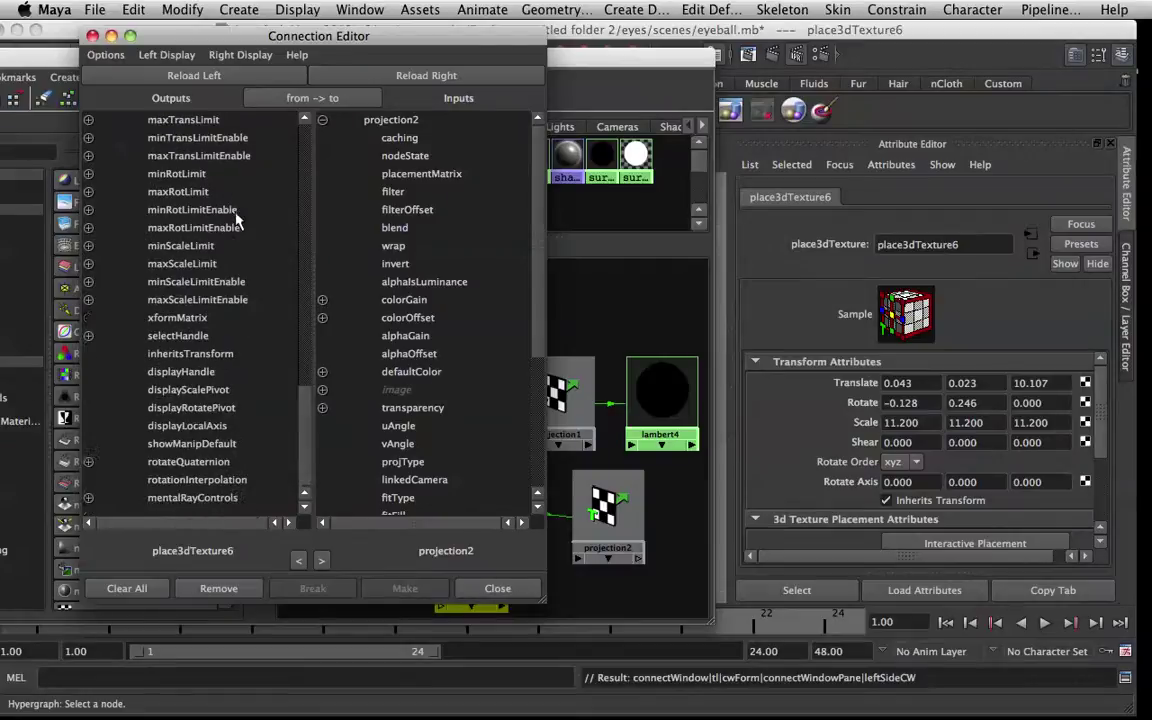
scroll(184, 298, "up", 5)
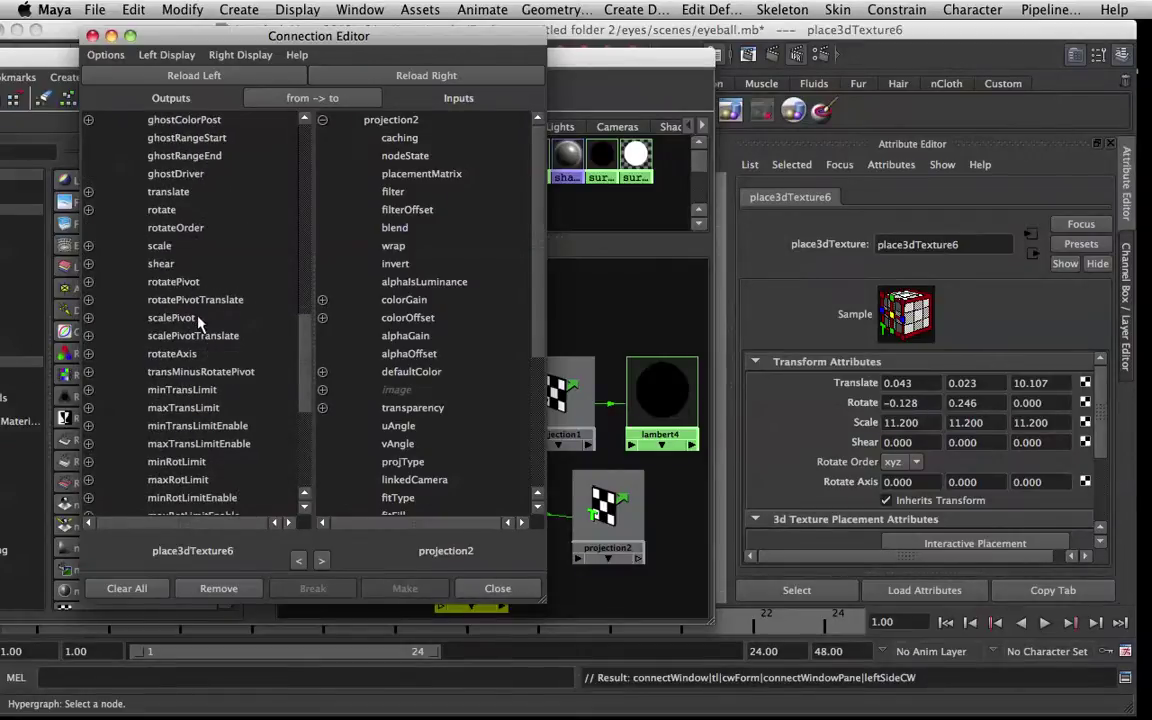
scroll(198, 310, "up", 10)
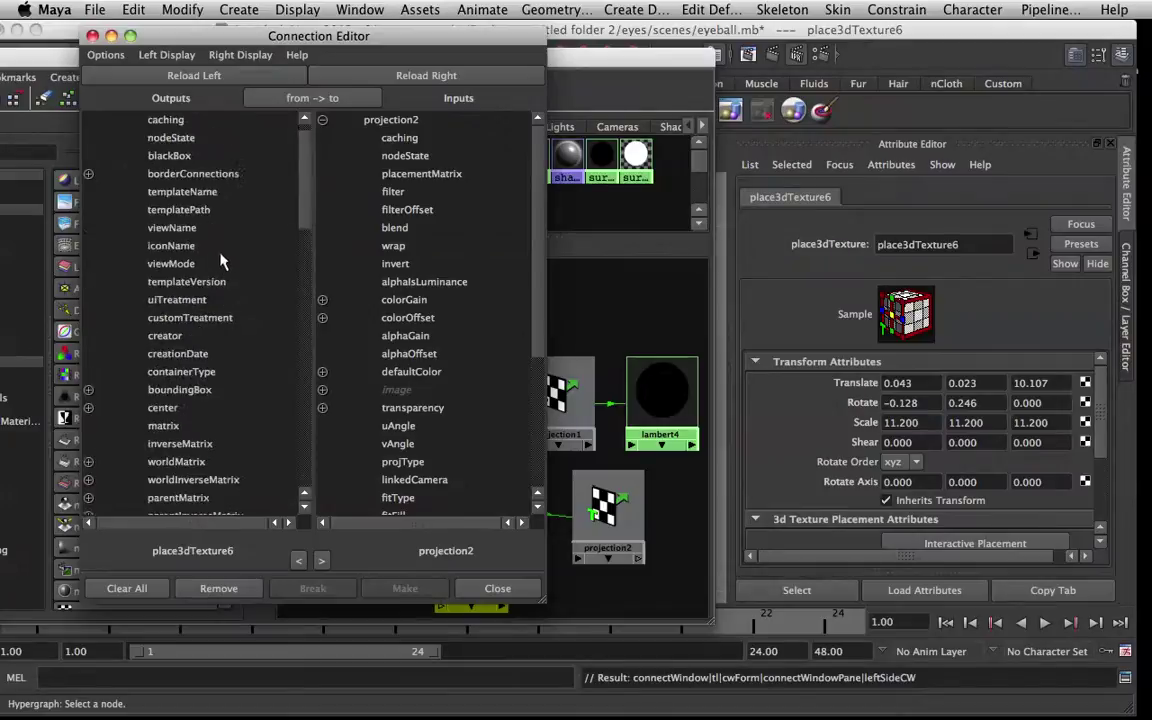
scroll(205, 247, "down", 3)
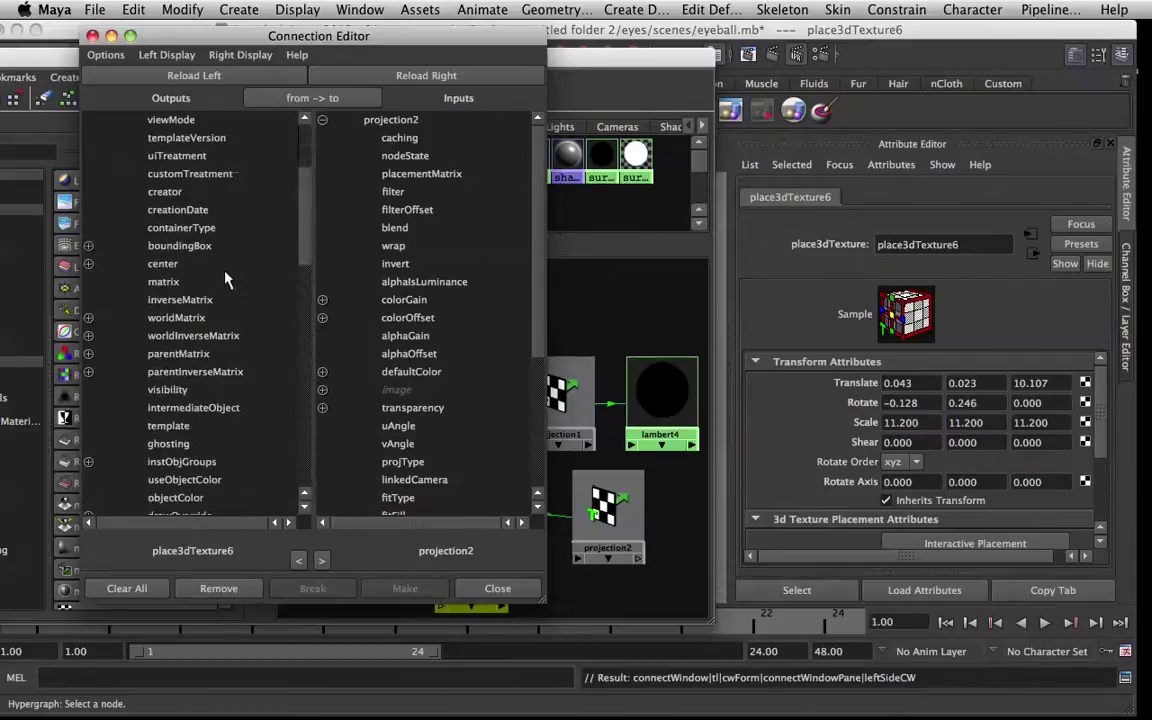
left_click(170, 337)
left_click(88, 336)
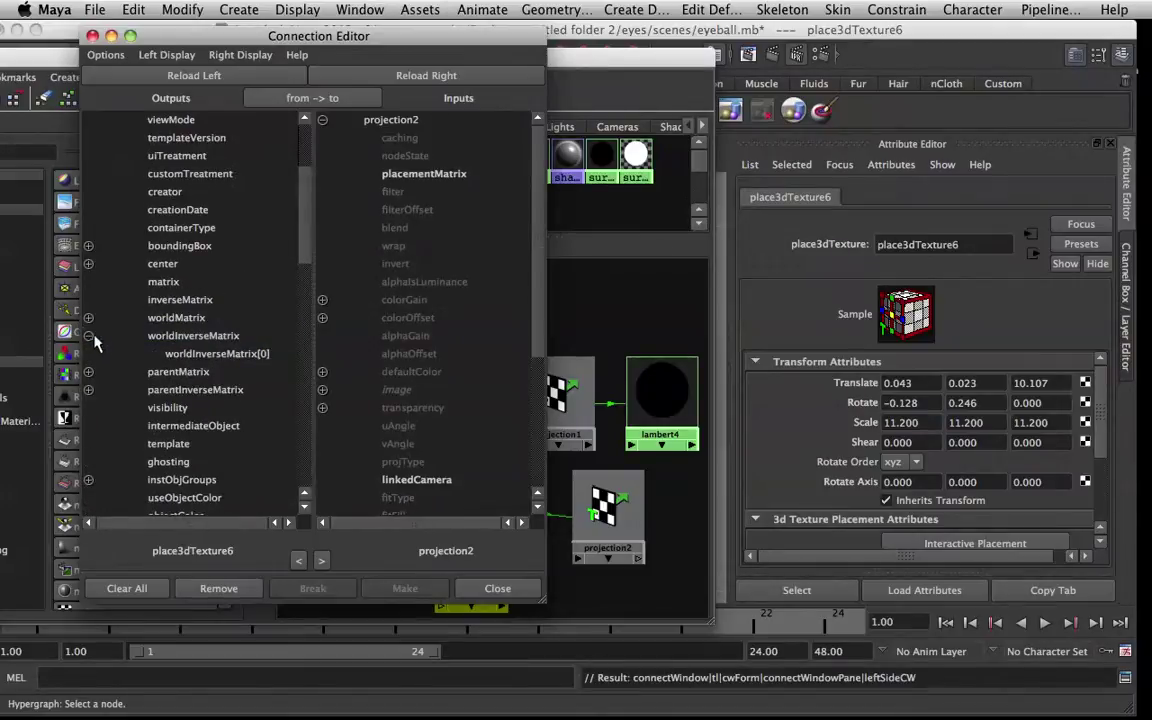
left_click(205, 355)
scroll(460, 215, "down", 4)
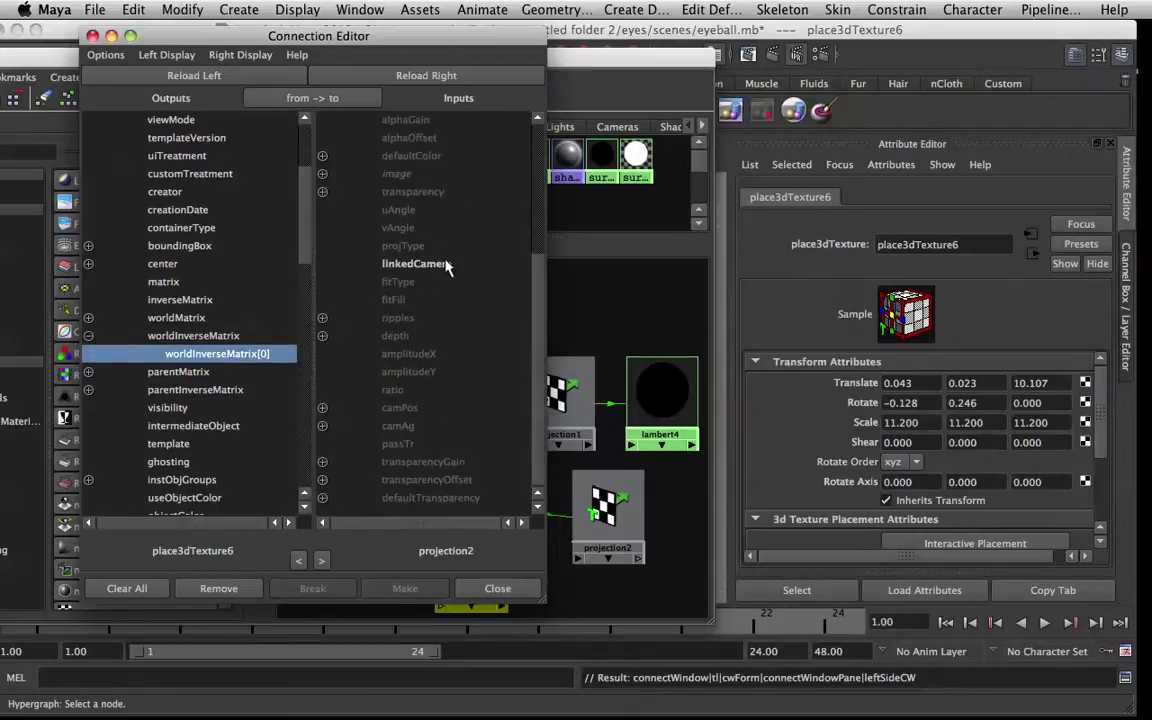
scroll(447, 267, "up", 4)
left_click(390, 177)
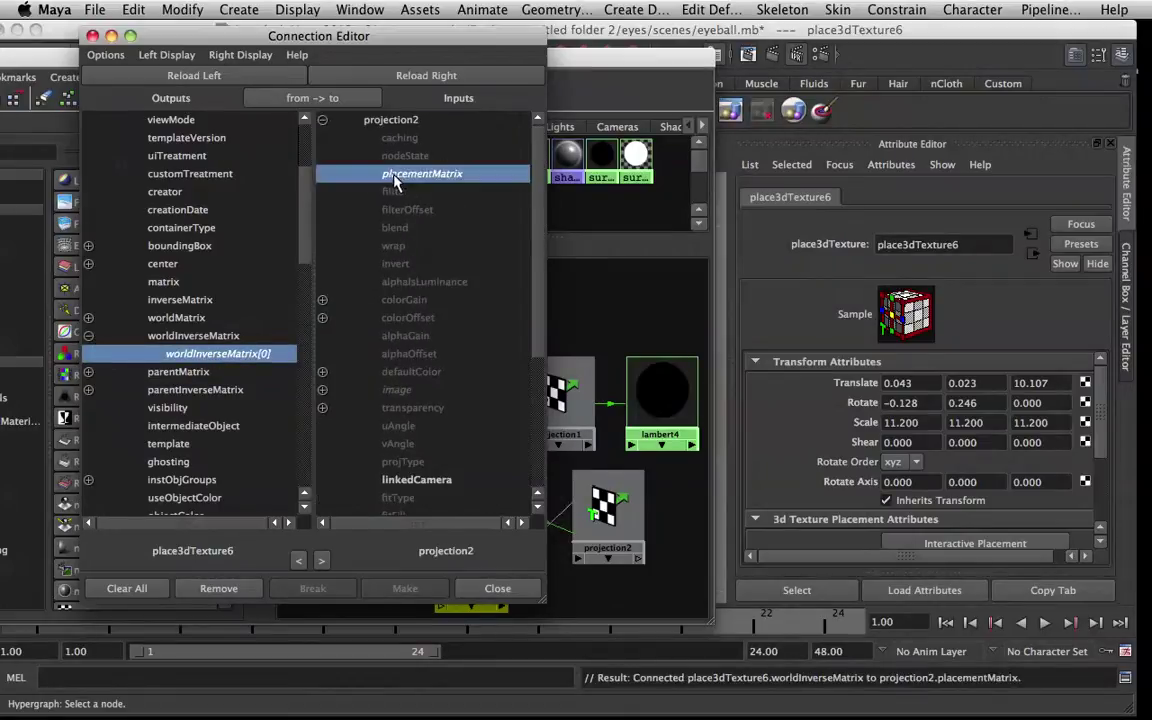
left_click(486, 589)
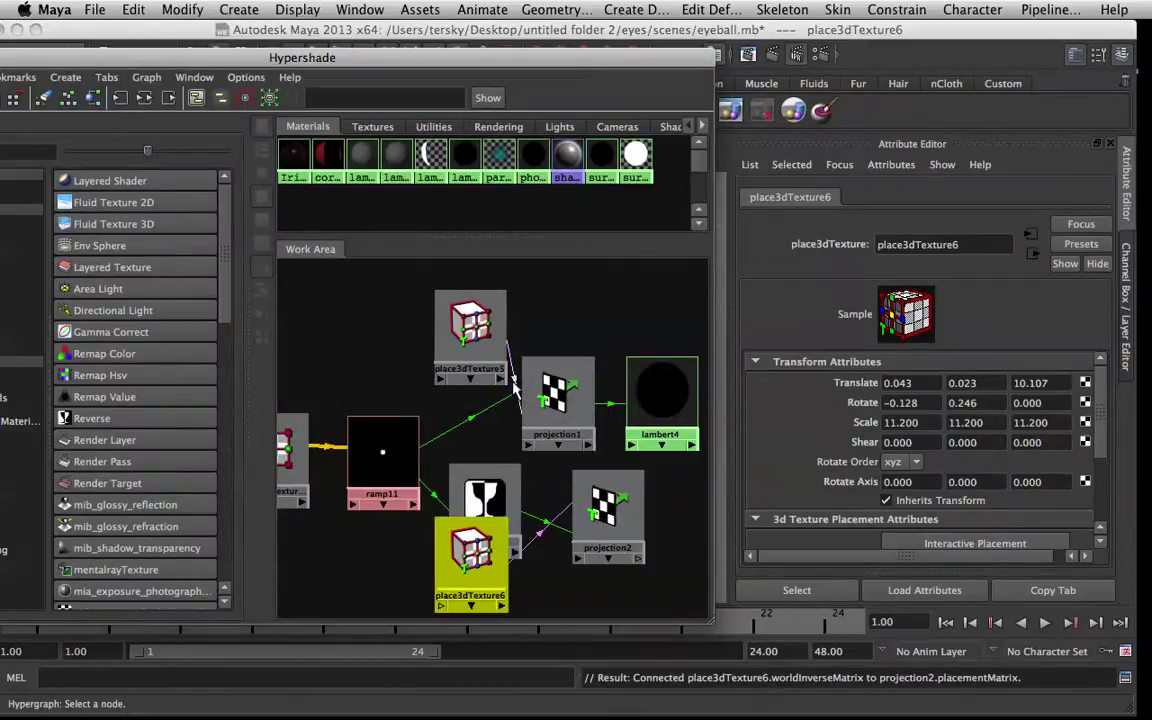
Drive lambert4's Transparency with projection2's output.
mouse_move(511, 371)
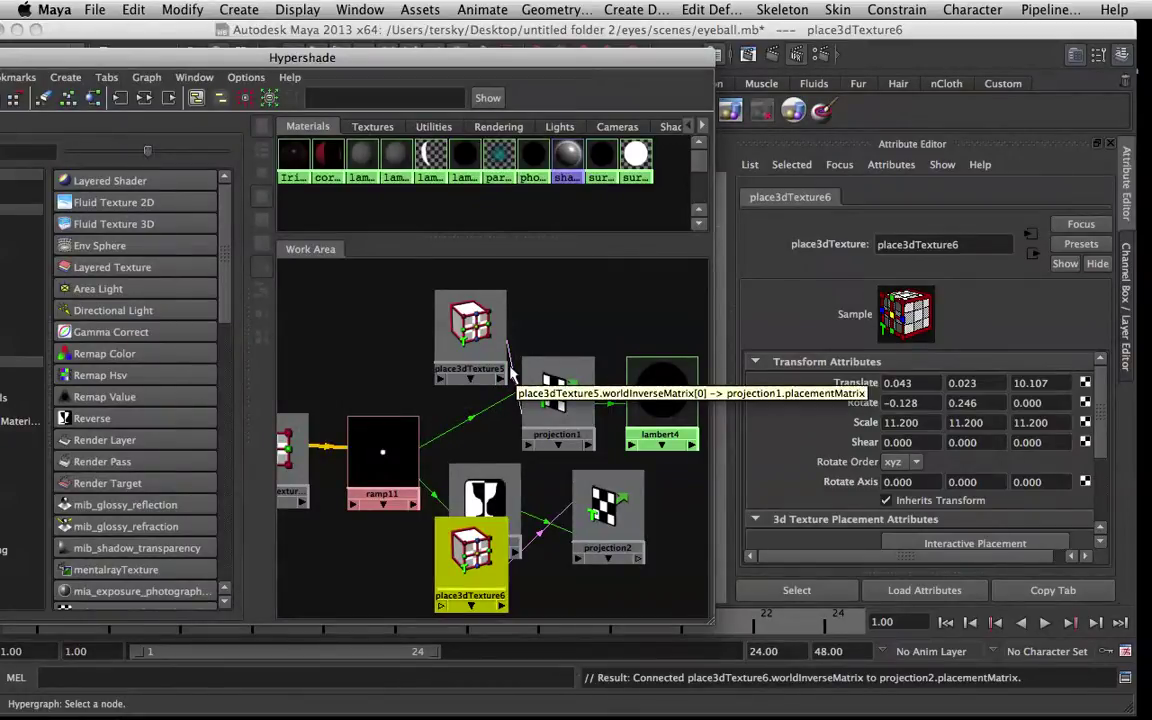
left_click(630, 490)
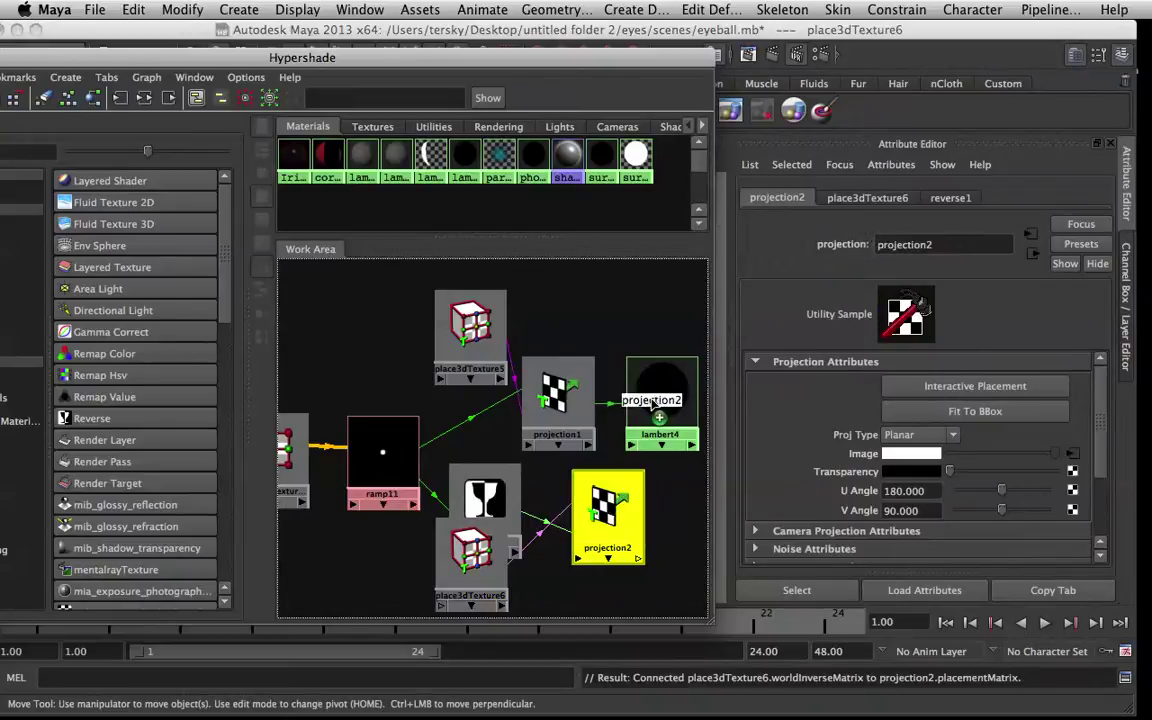
left_click(672, 575)
left_click(662, 395)
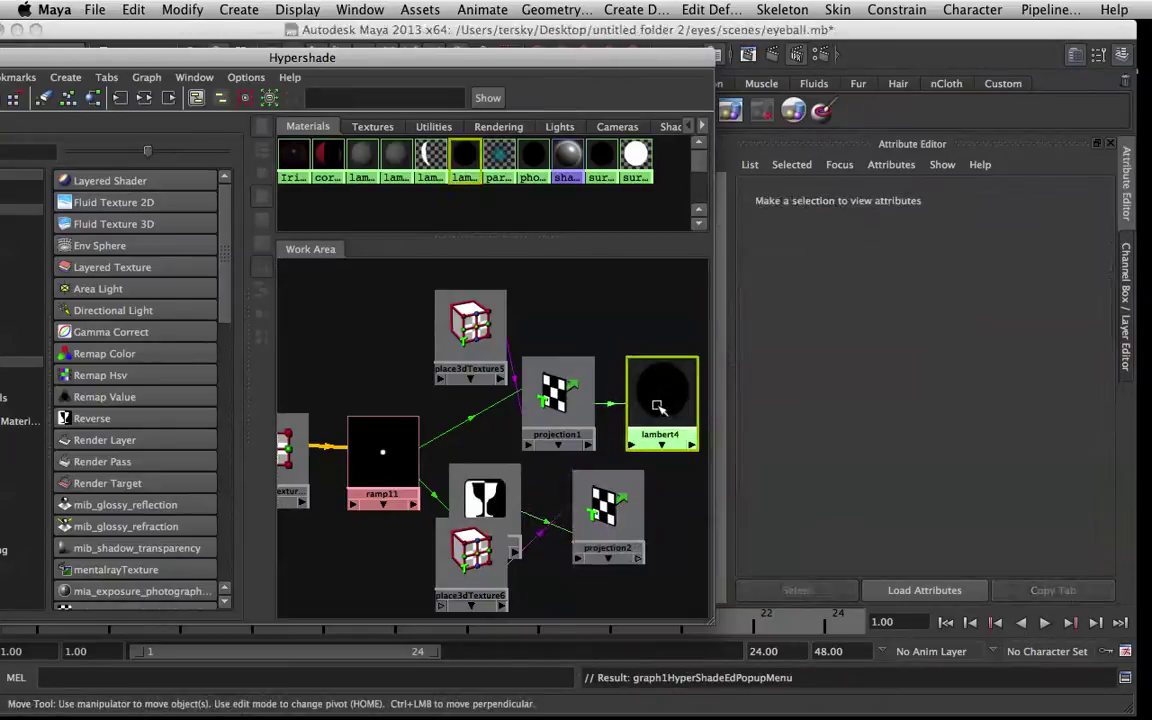
middle_click_drag(612, 490, 838, 425)
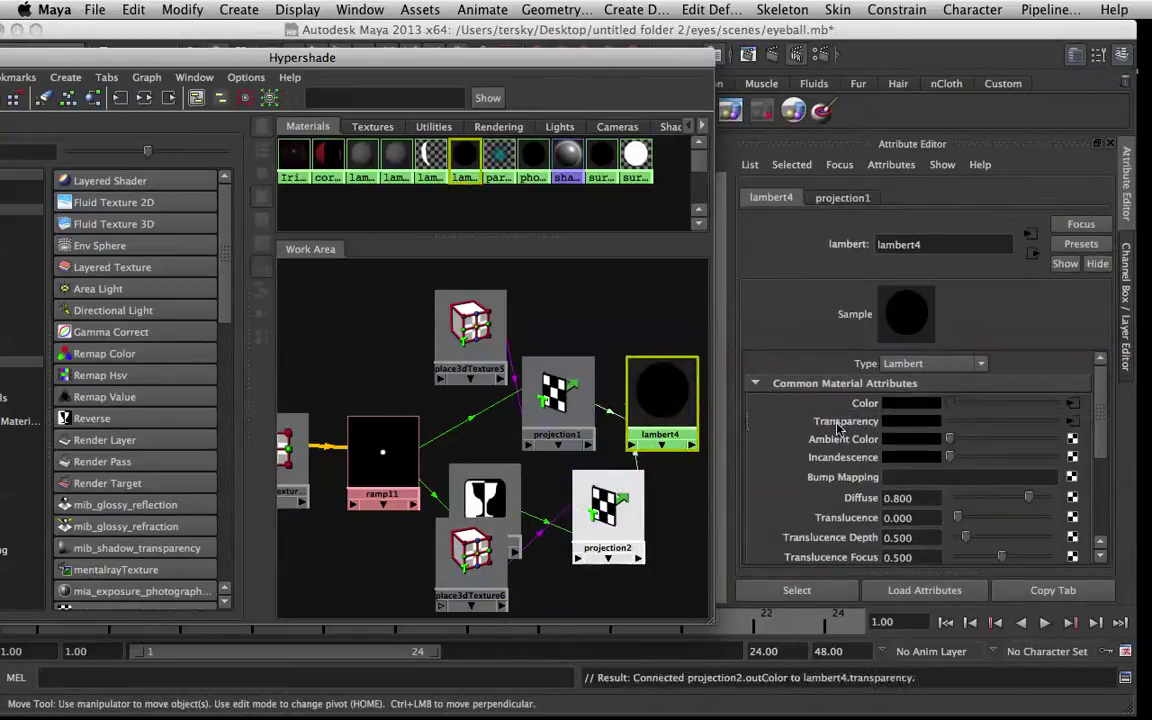
Minimize the Hypershade and render the current frame with mental ray.
left_click_drag(391, 62, 726, 68)
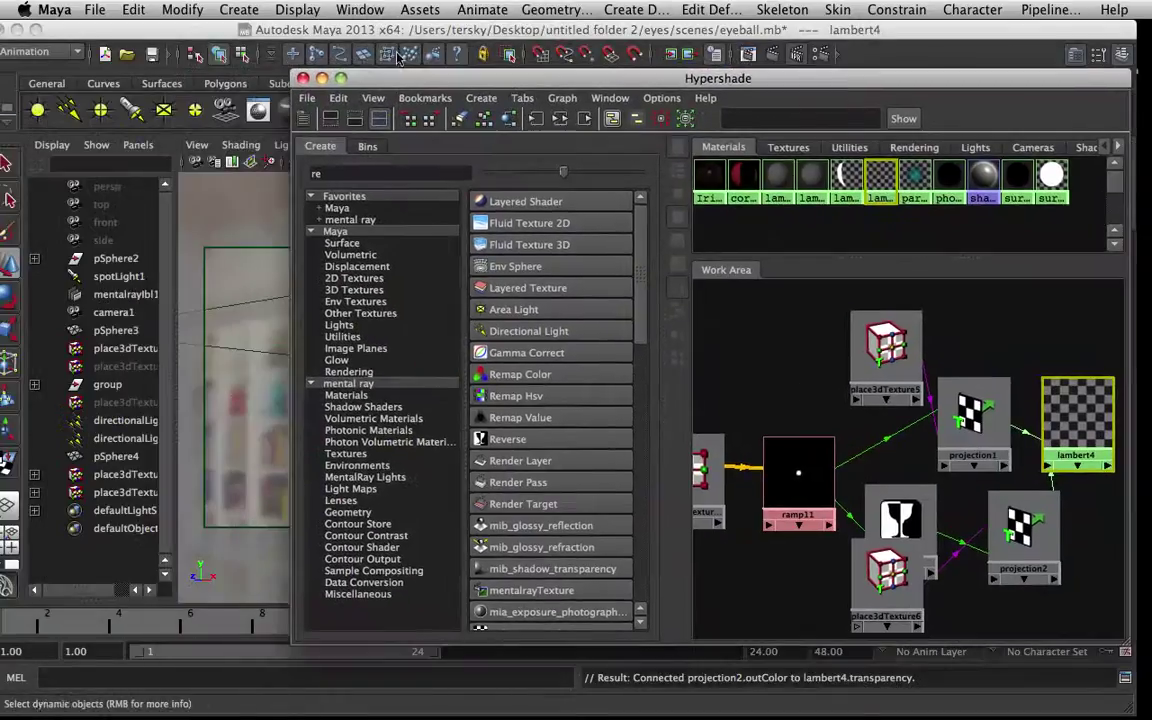
left_click(292, 70)
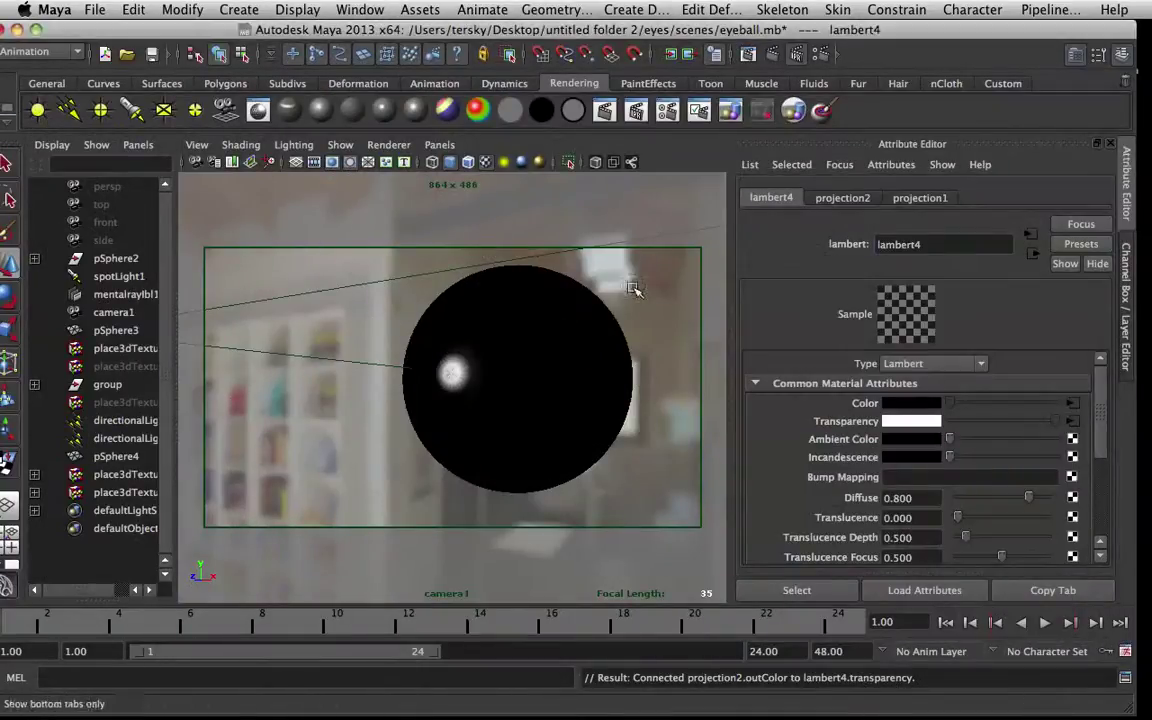
left_click(771, 56)
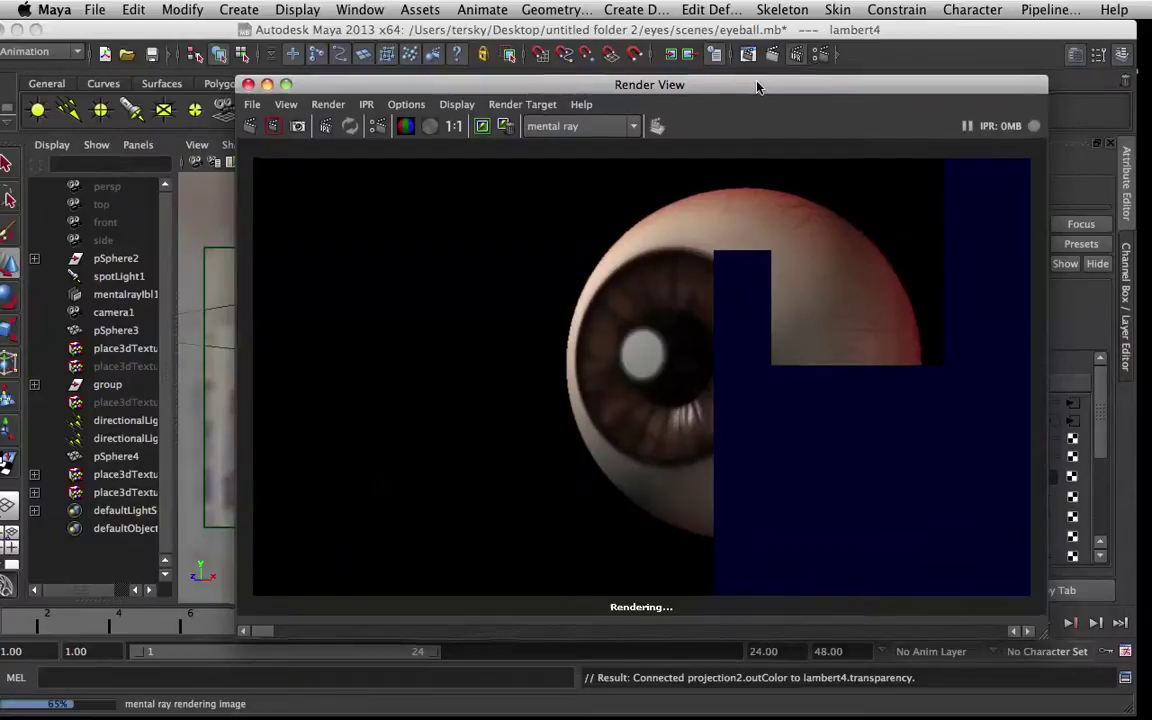
Move the Render View window up and left while the eyeball render fills in.
left_click_drag(758, 84, 700, 52)
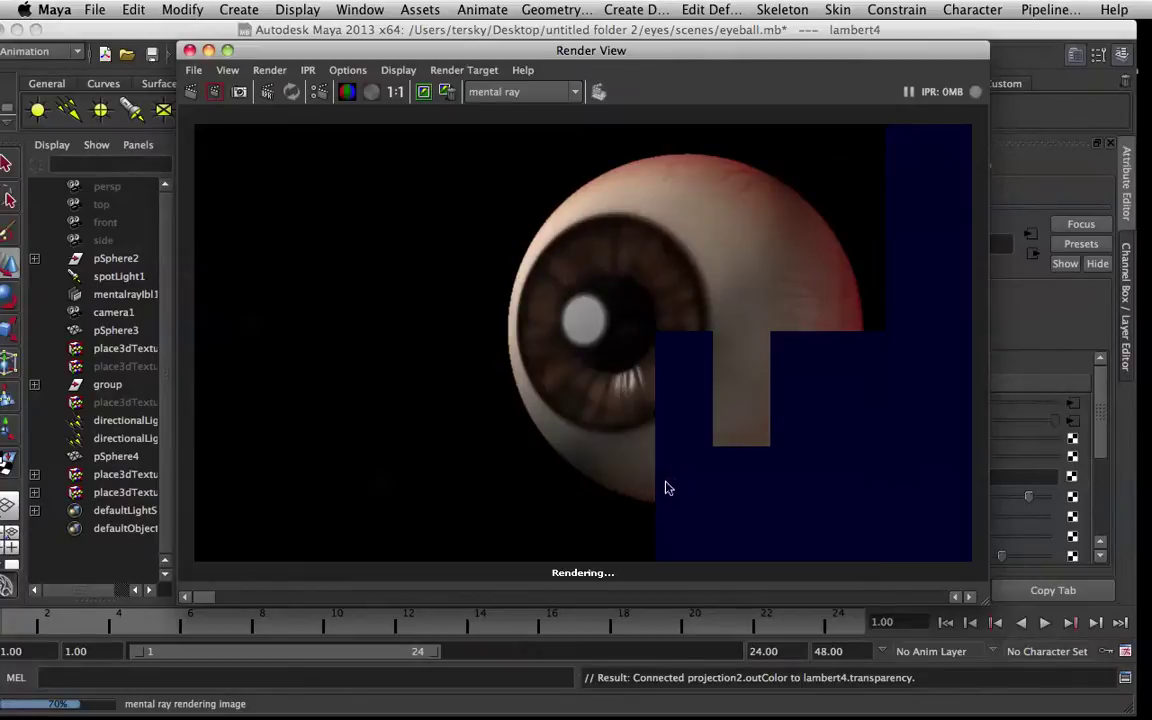
mouse_move(694, 712)
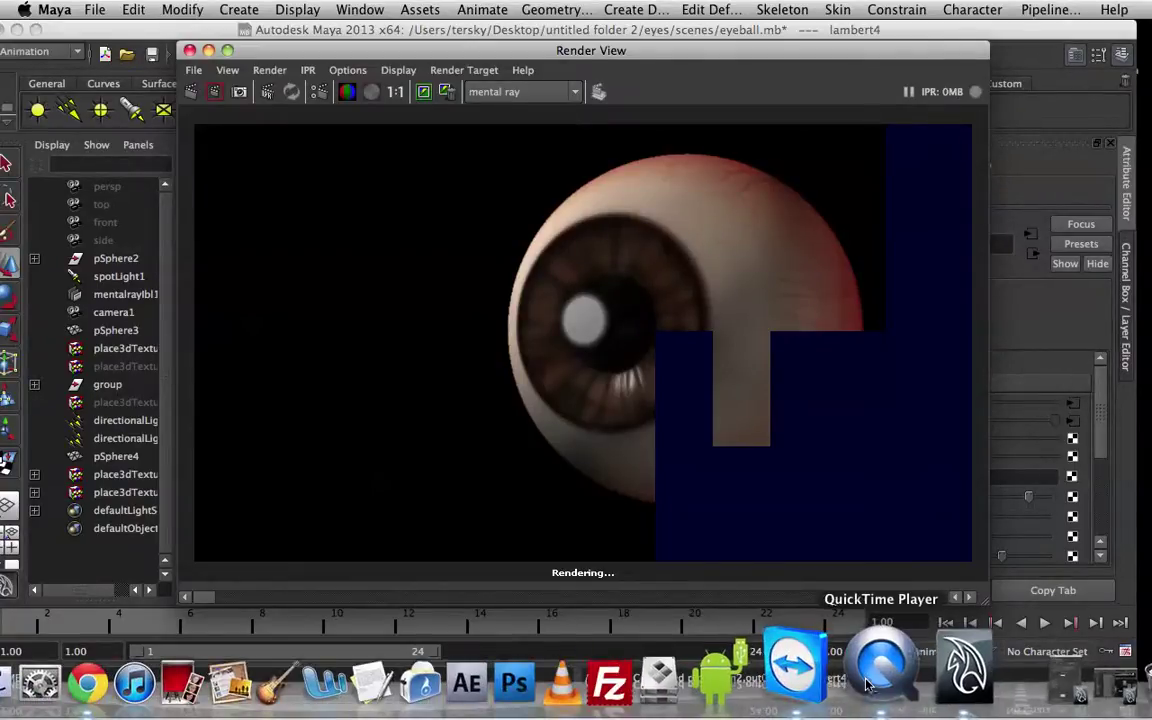